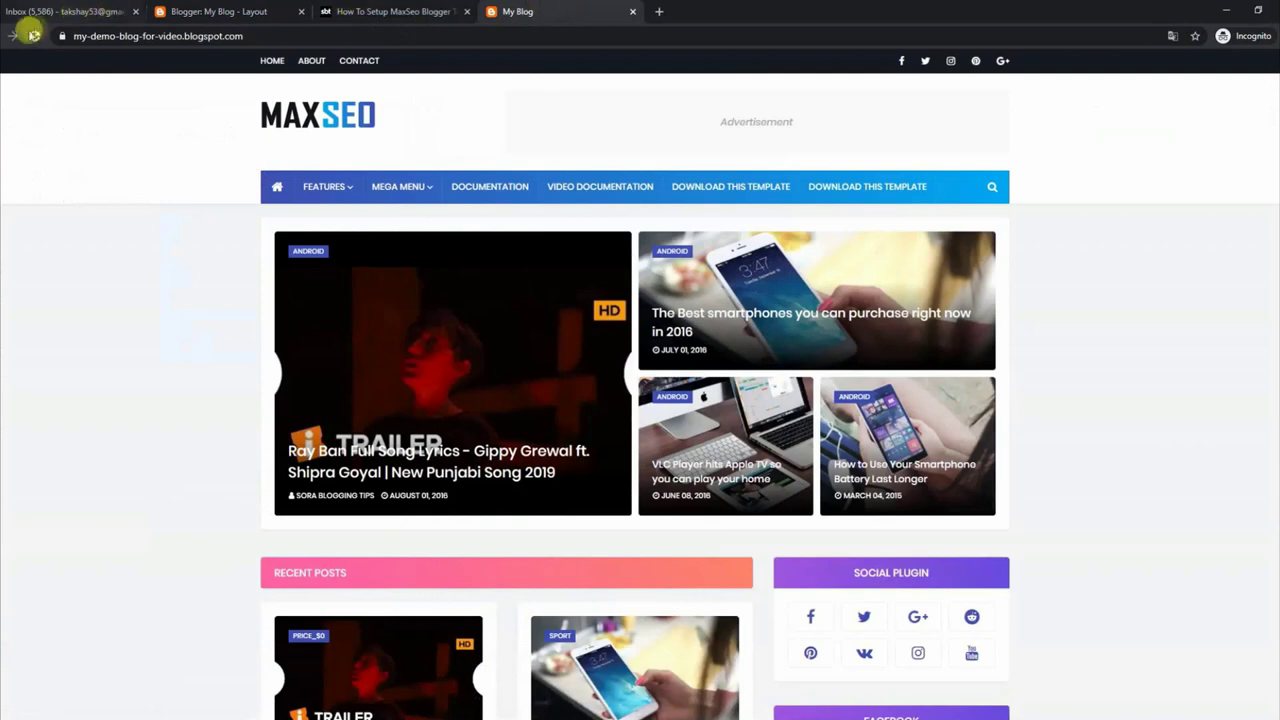
Add a link named facebook to the Social Top Header Menu Widget, save the widget and reload the blog
click(34, 38)
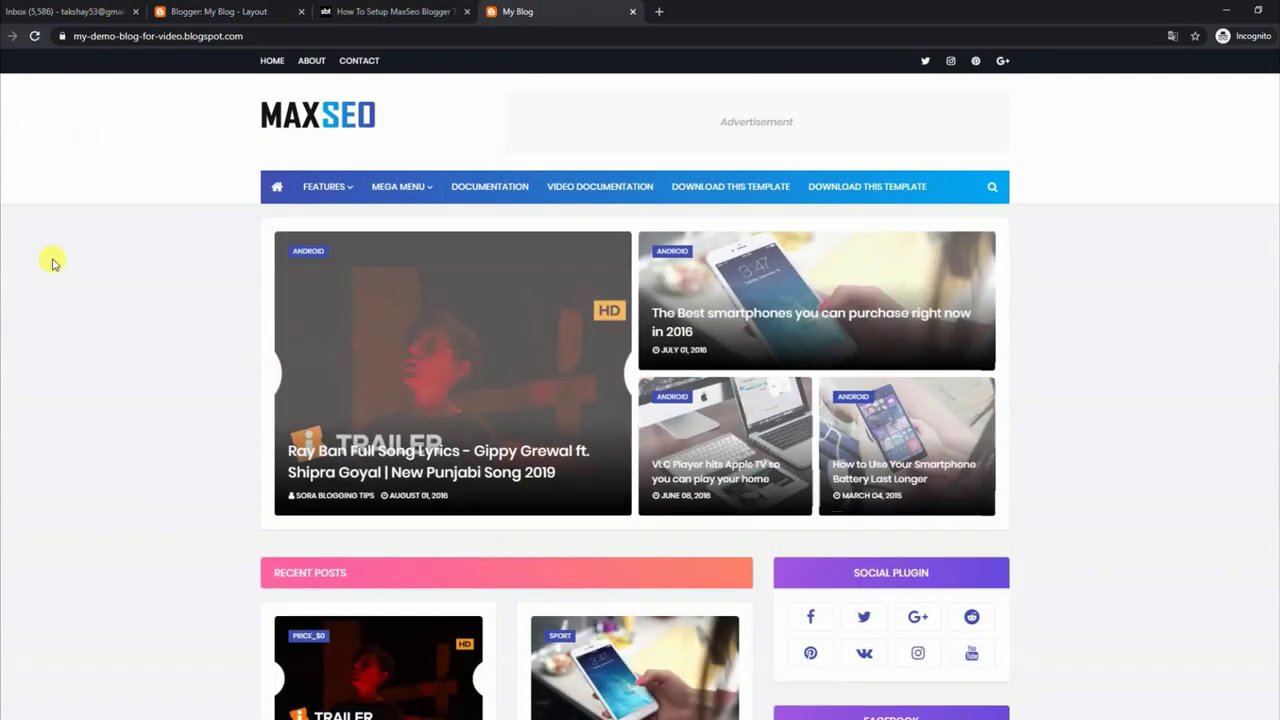
click(229, 14)
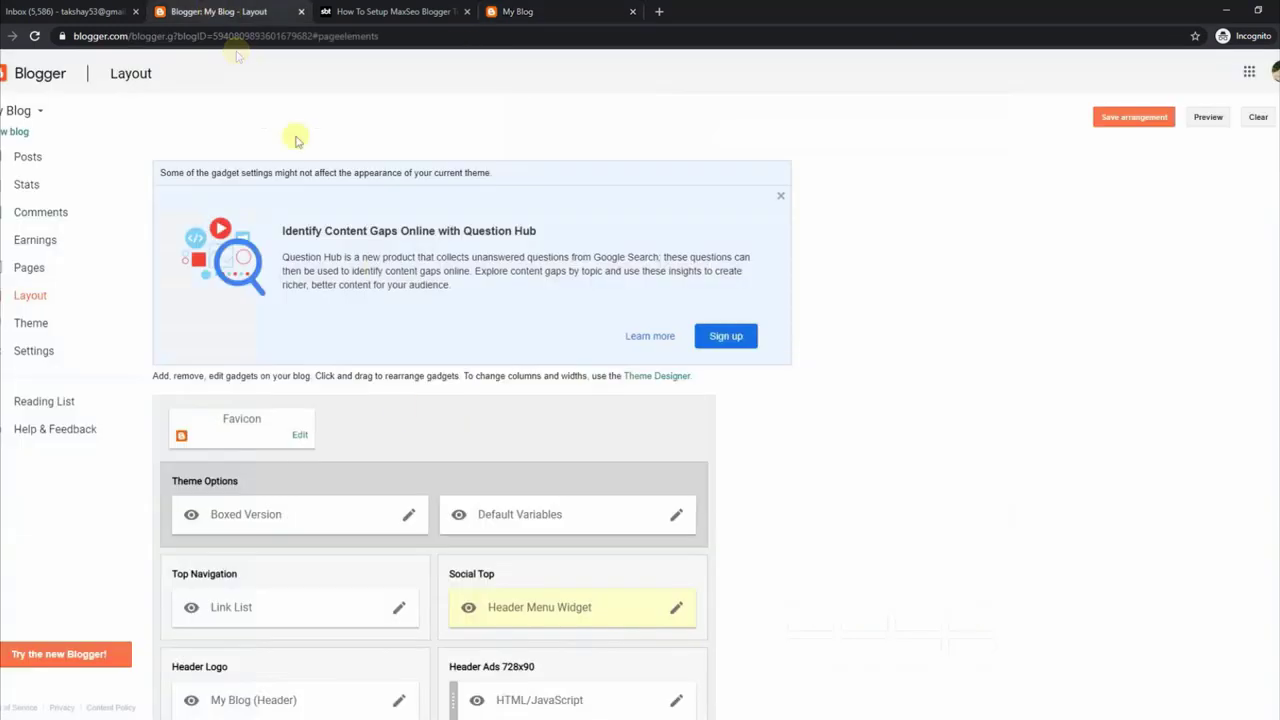
click(676, 607)
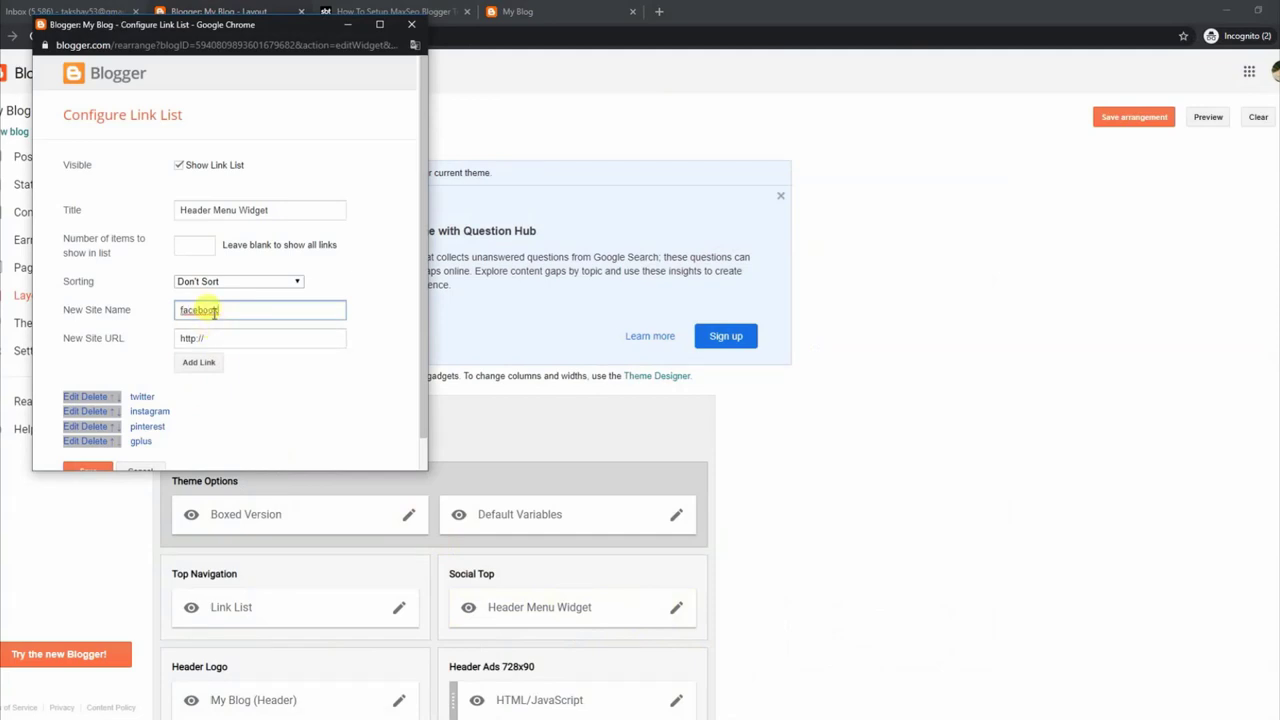
click(205, 365)
scroll(414, 414, down, 2)
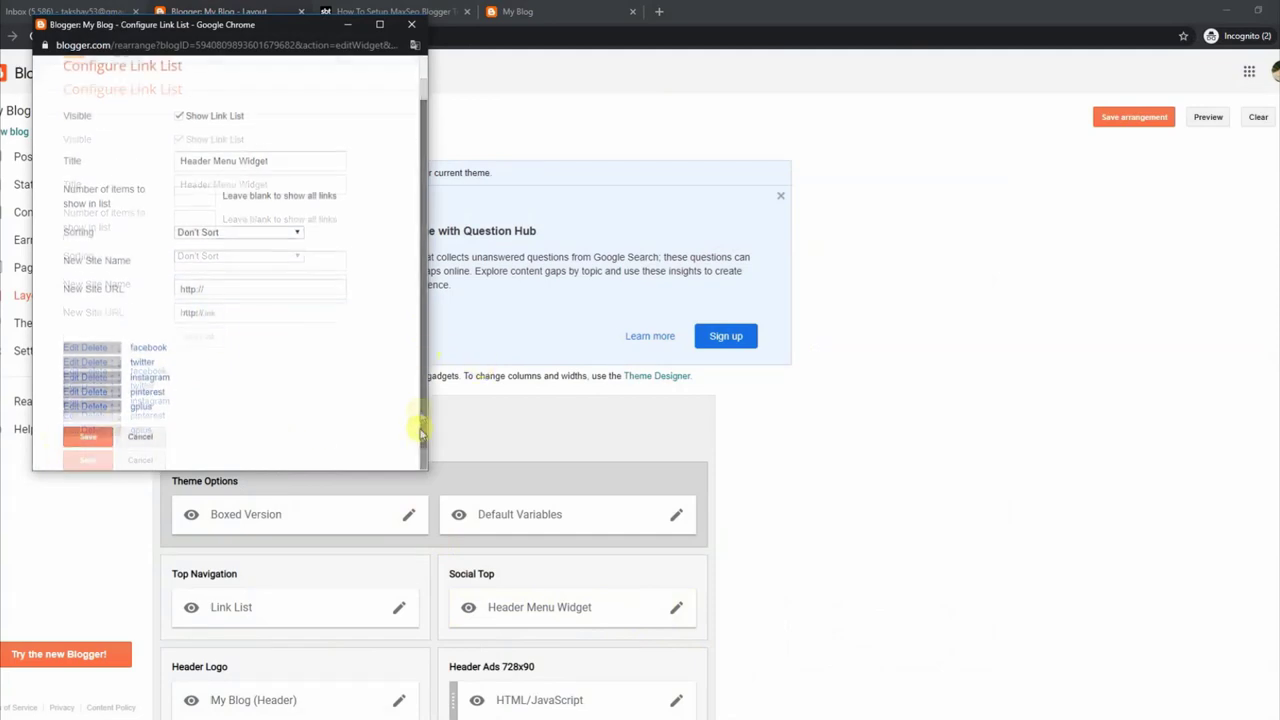
click(88, 436)
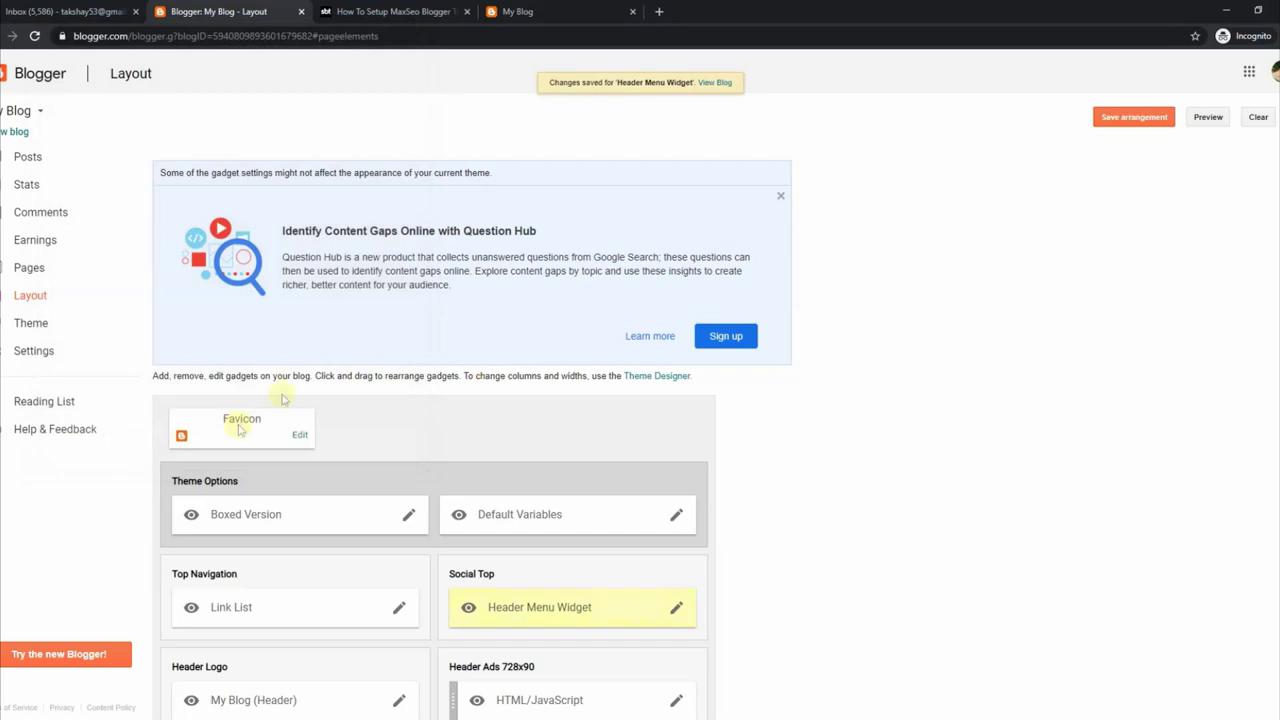
click(537, 12)
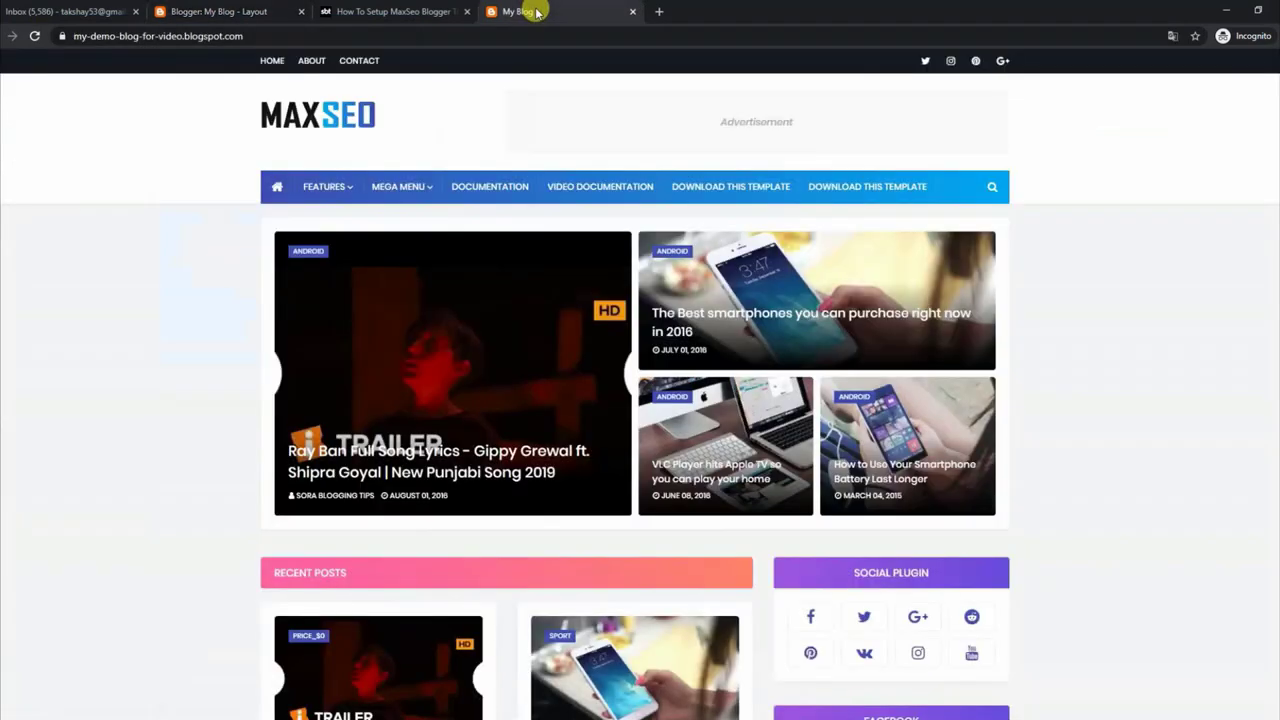
click(30, 41)
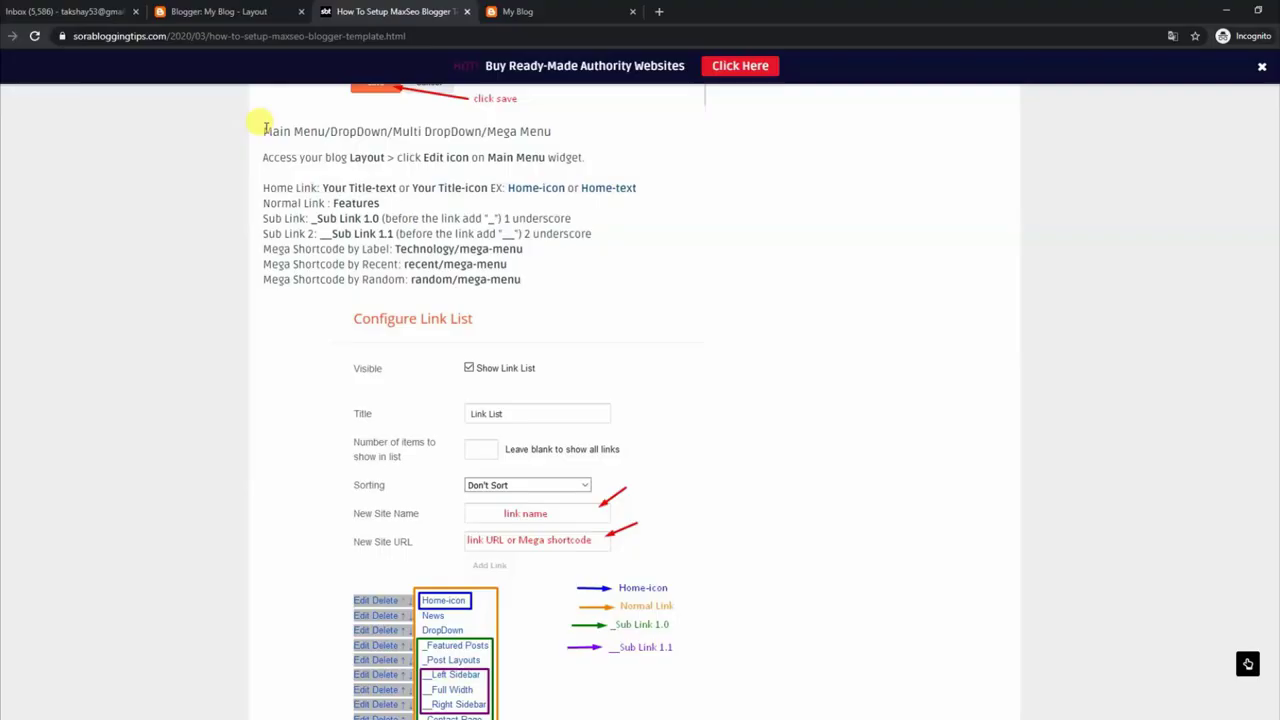
Read the setup guide's Main Menu/DropDown/Mega Menu instructions and look over the main menu on the blog
drag(263, 131, 548, 132)
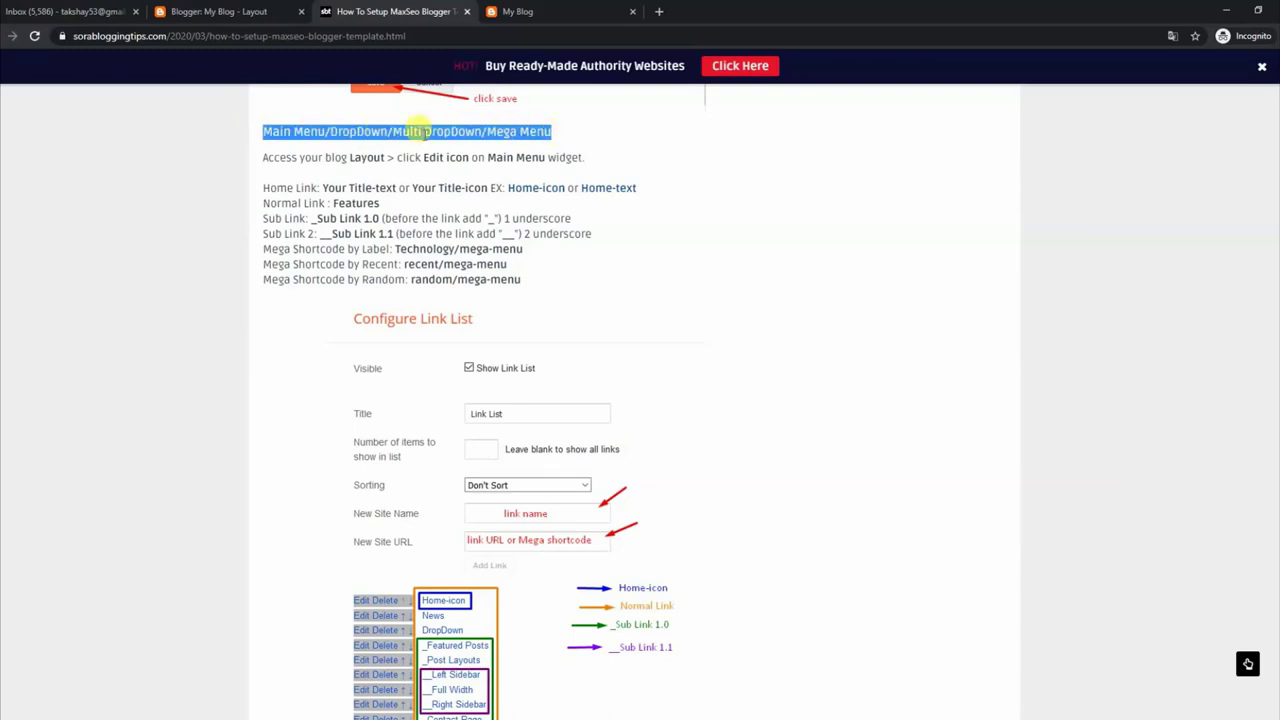
drag(263, 157, 560, 157)
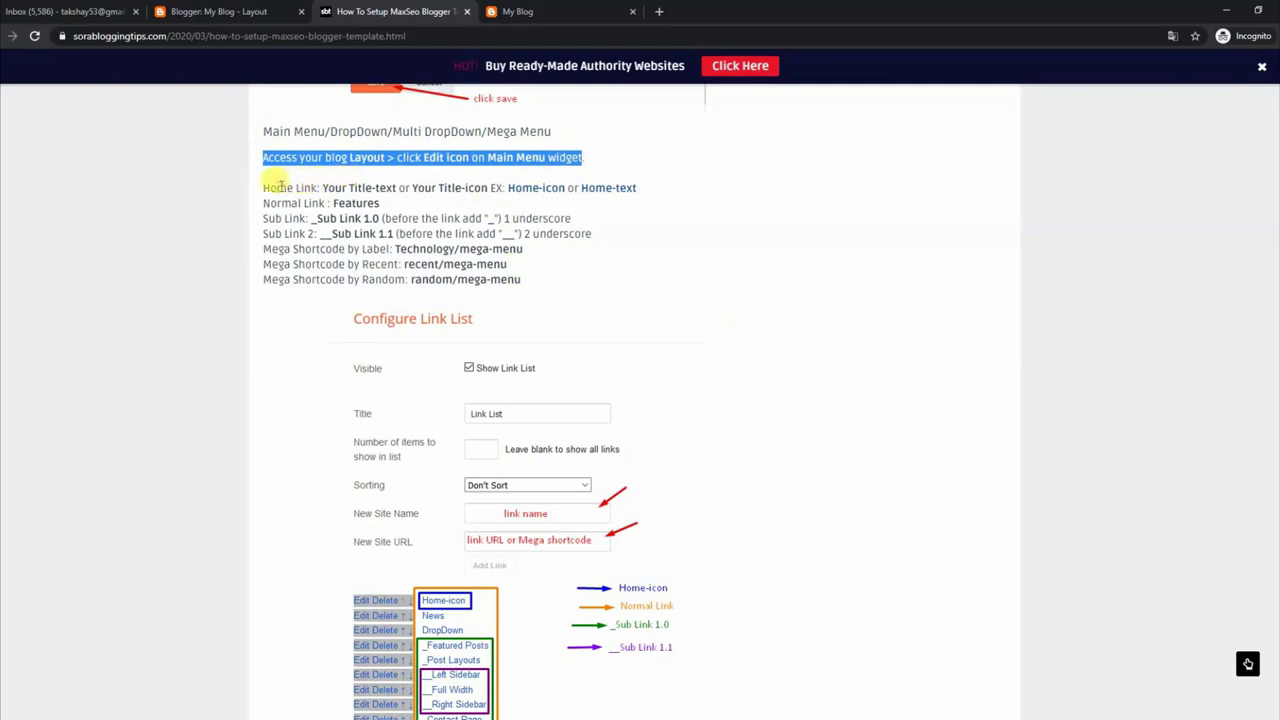
drag(264, 187, 645, 188)
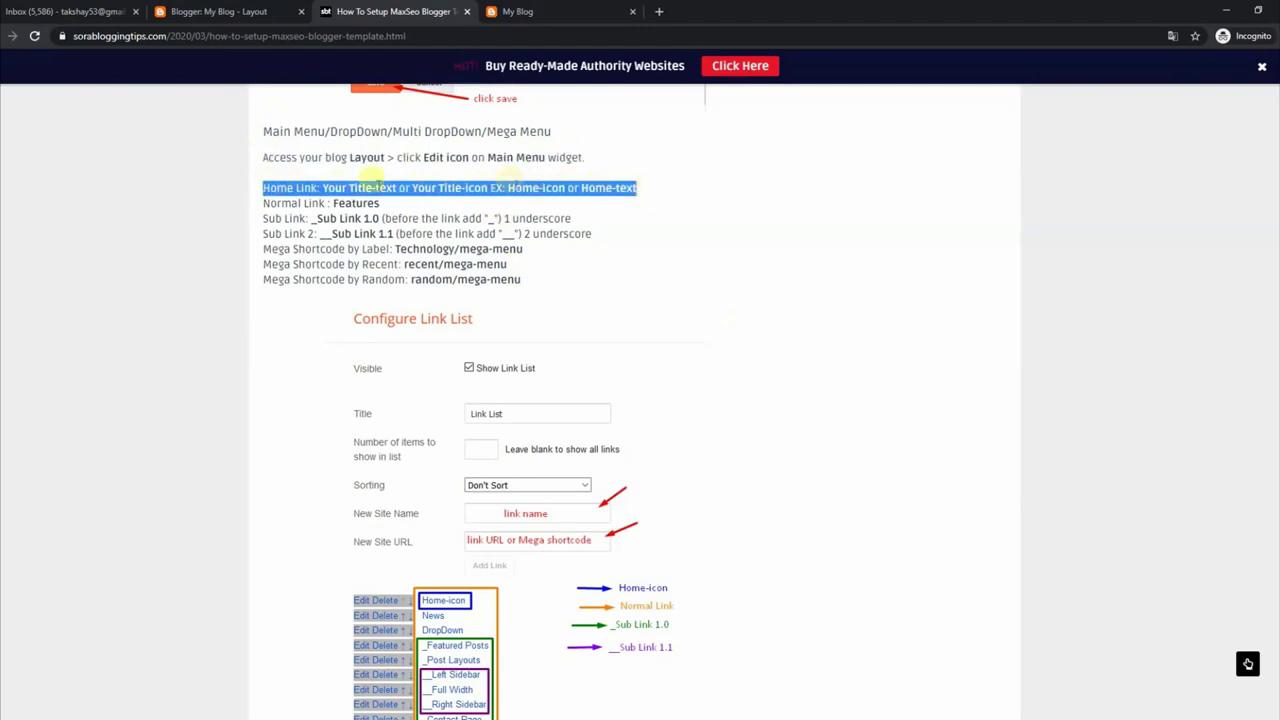
drag(260, 203, 403, 205)
drag(264, 218, 546, 220)
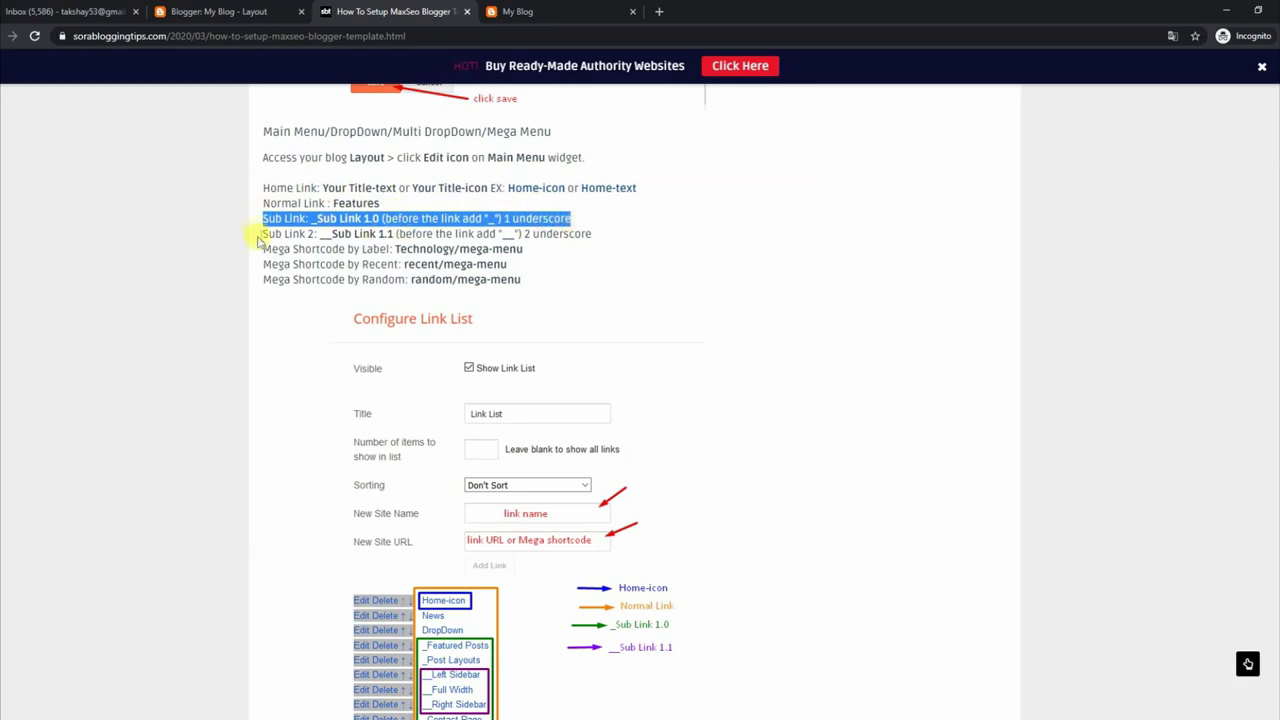
drag(264, 233, 570, 251)
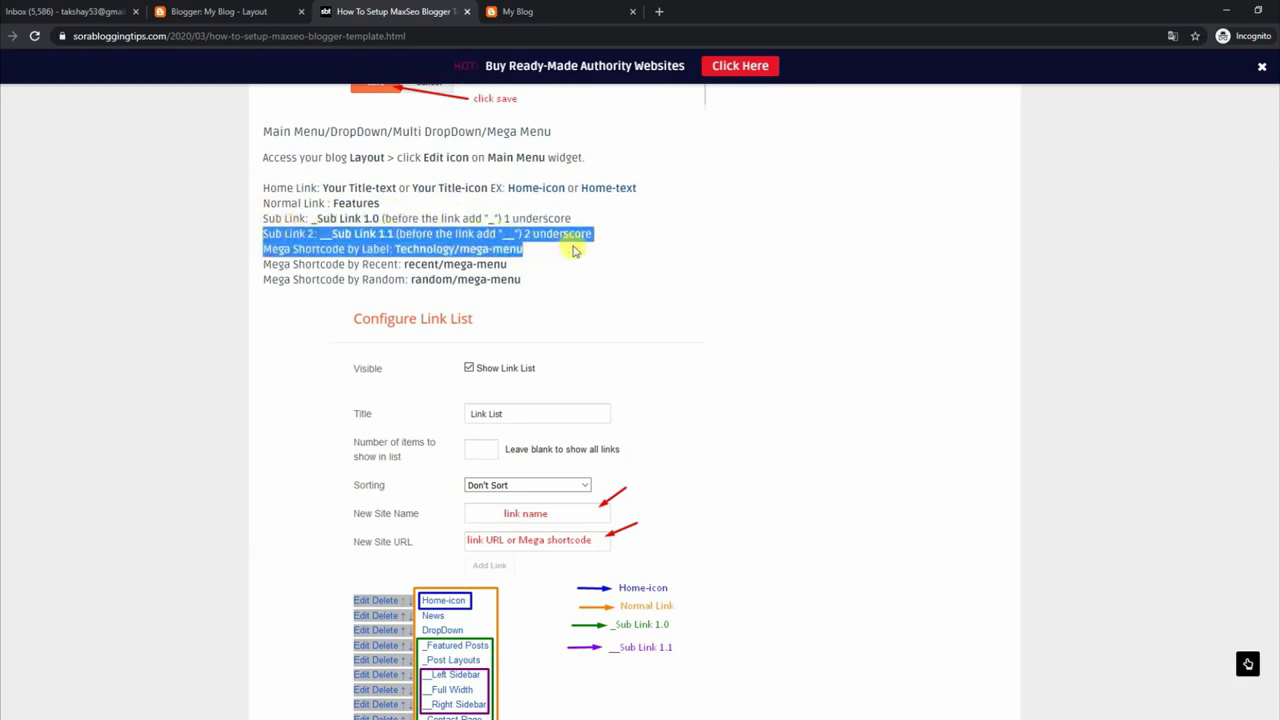
click(620, 7)
mouse_move(410, 186)
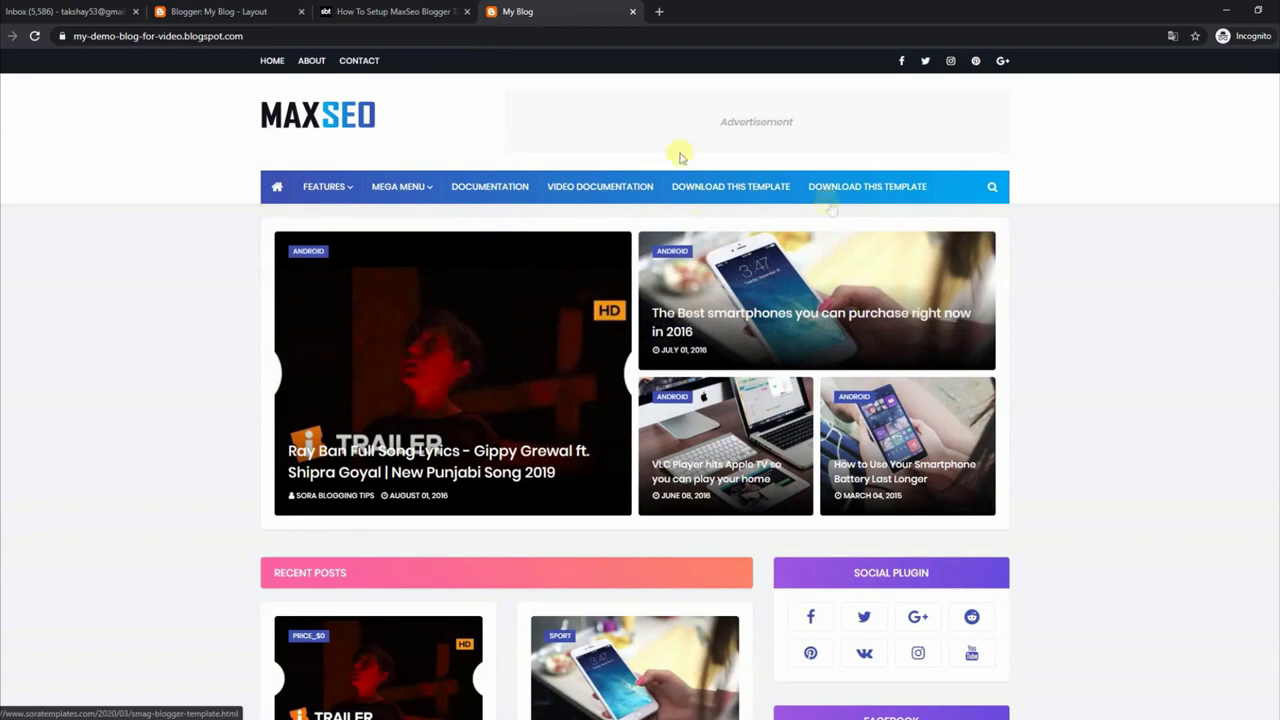
Rename the __DropDown 1 entry in the Main Menu link list to "__ 1" and save the gadget
click(265, 11)
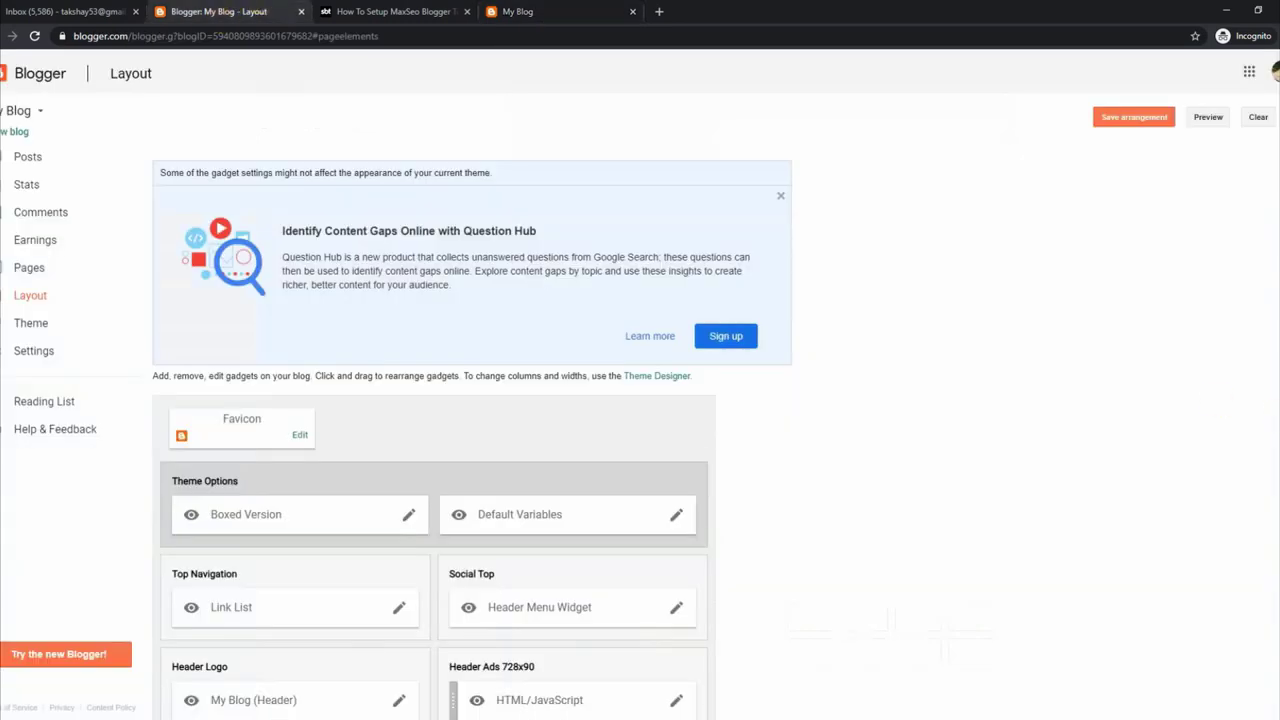
scroll(276, 512, down, 3)
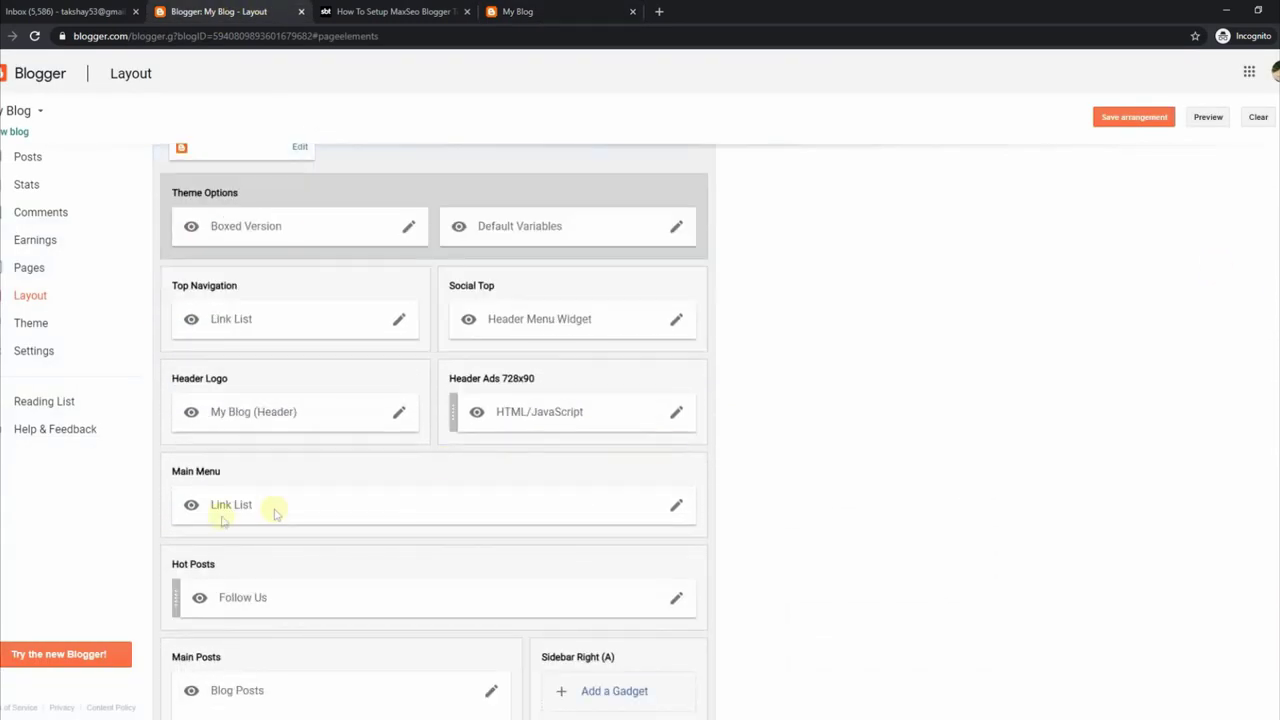
click(675, 511)
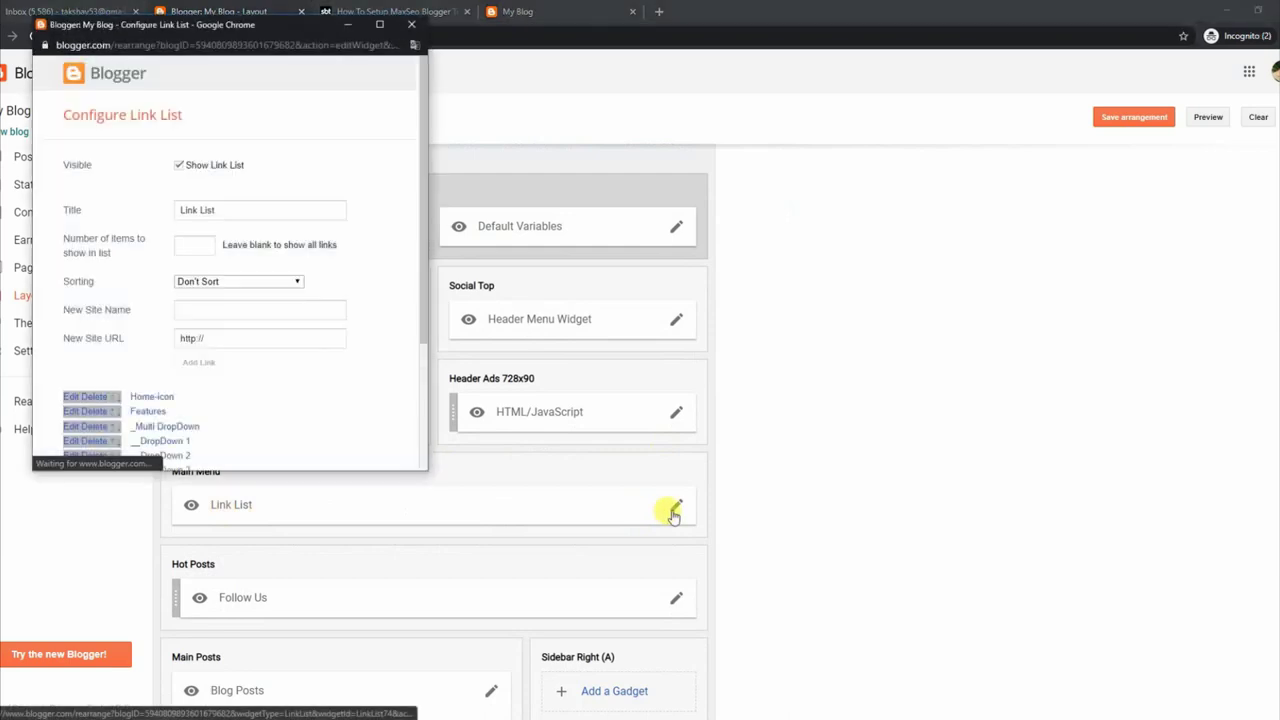
scroll(420, 300, down, 2)
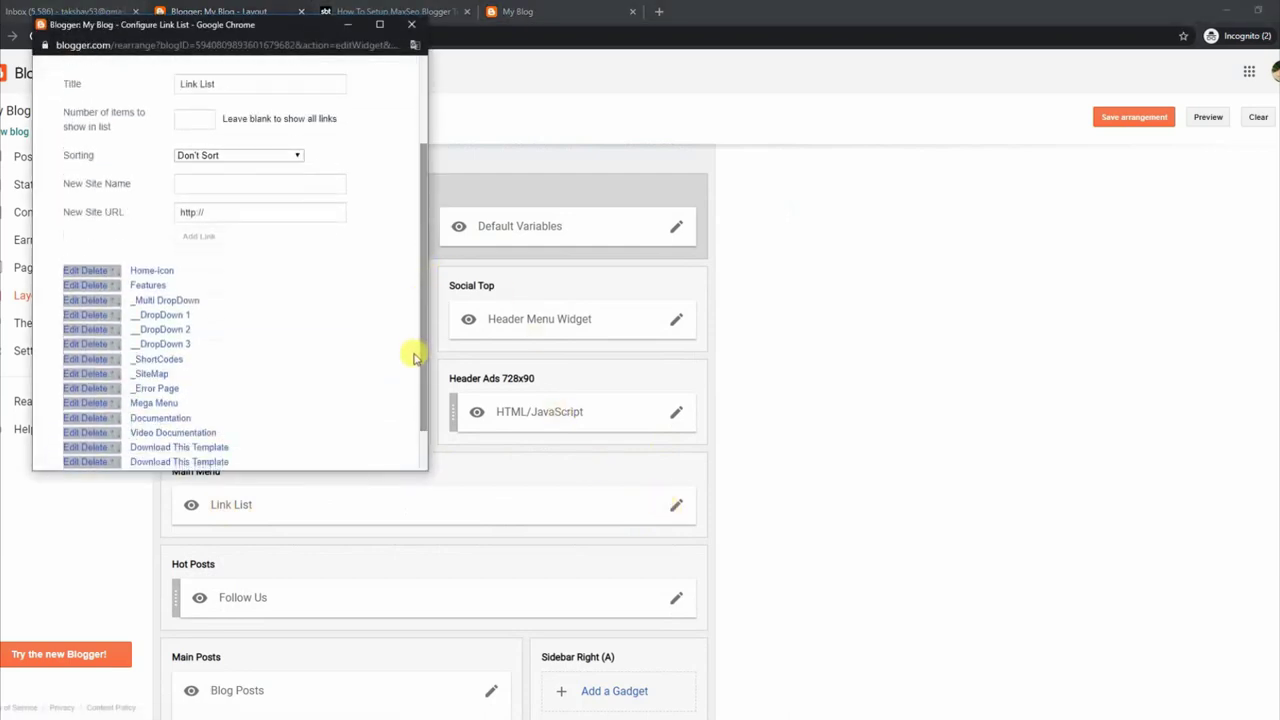
click(86, 316)
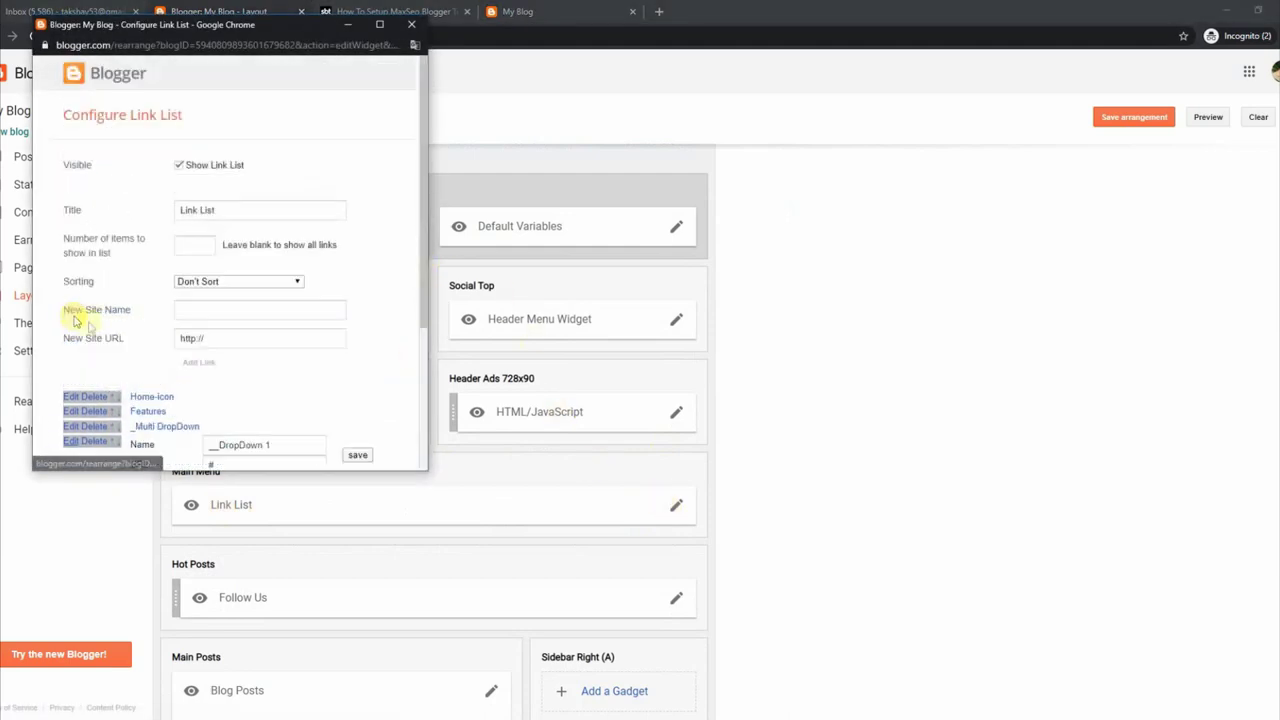
scroll(420, 309, down, 2)
click(270, 357)
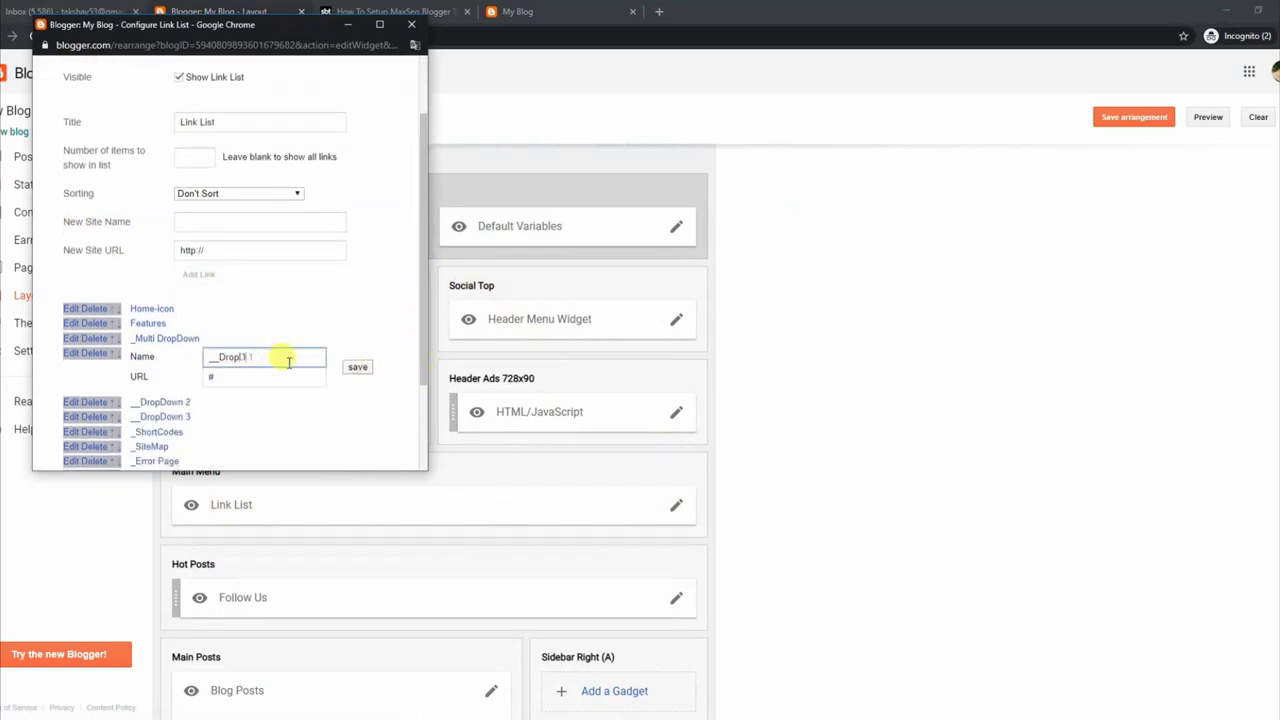
key(BackSpace)
click(357, 367)
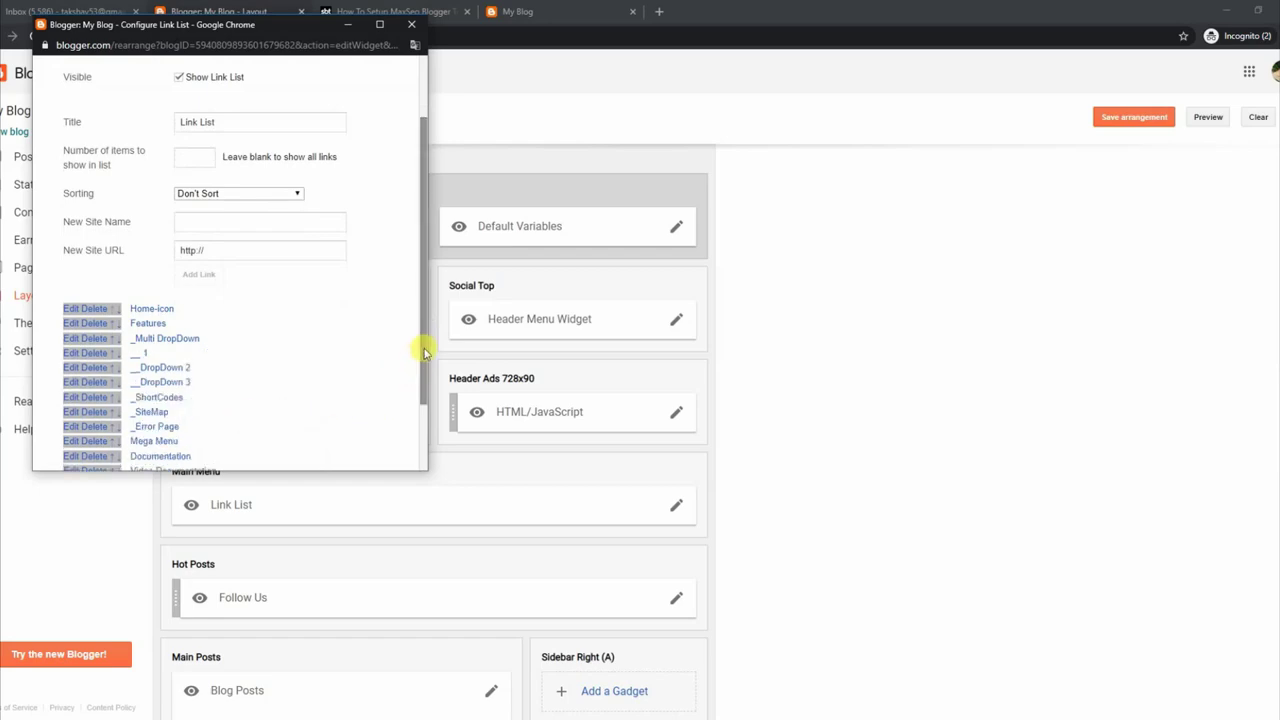
drag(421, 346, 409, 457)
click(90, 437)
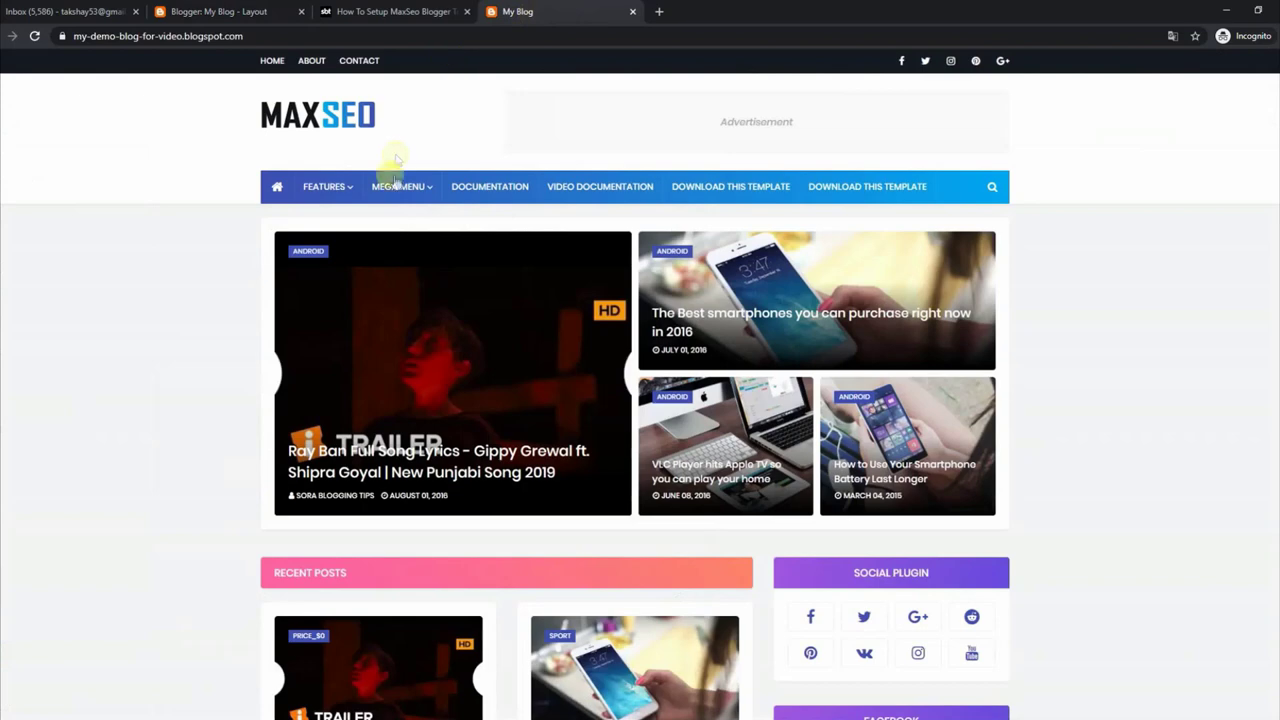
Reload the blog and examine the Features dropdown entries in its main menu
mouse_move(325, 188)
mouse_move(345, 215)
click(34, 36)
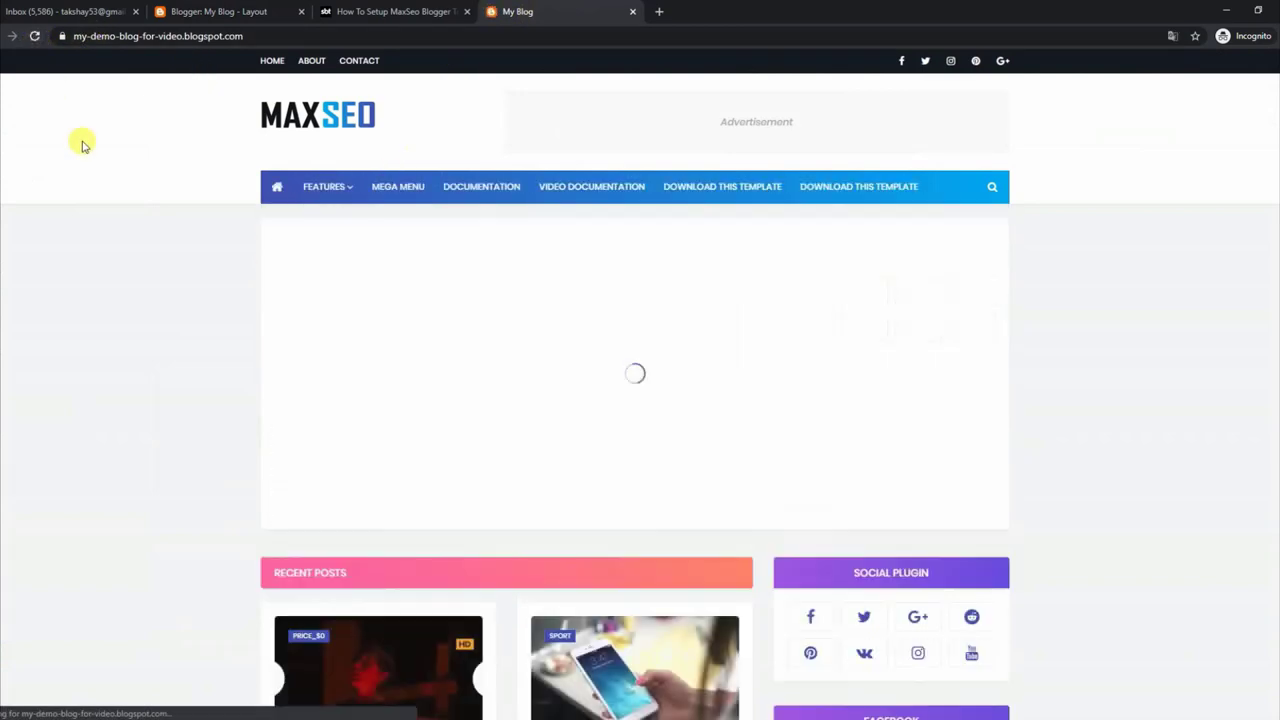
mouse_move(325, 186)
mouse_move(343, 214)
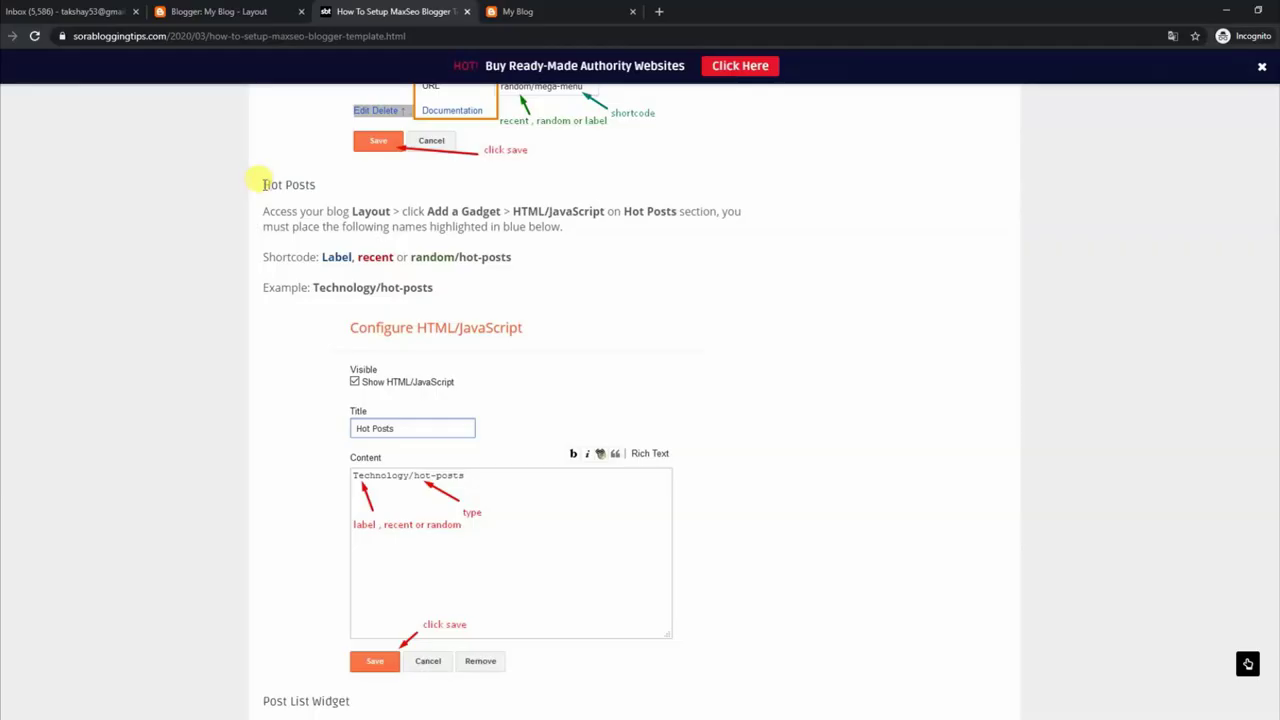
Read the setup guide's Hot Posts shortcode instructions and look at the featured posts area on the blog
drag(260, 184, 569, 228)
drag(263, 259, 507, 259)
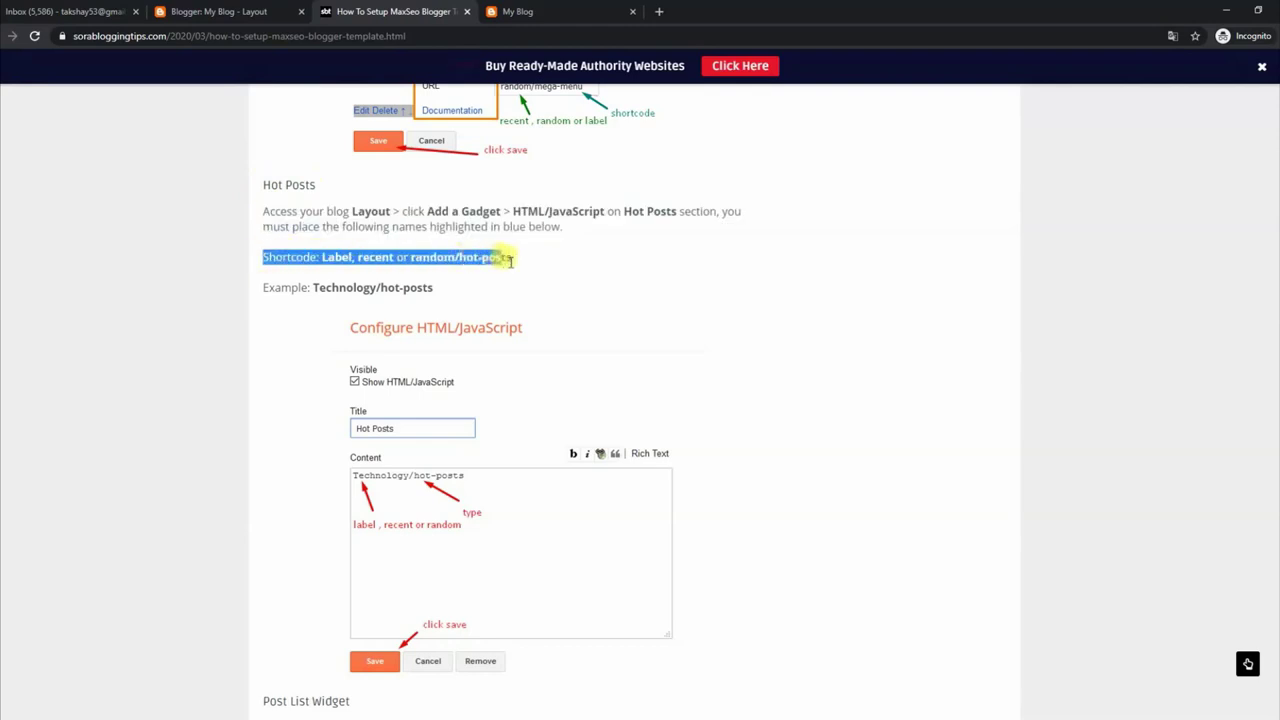
drag(266, 287, 446, 286)
click(446, 287)
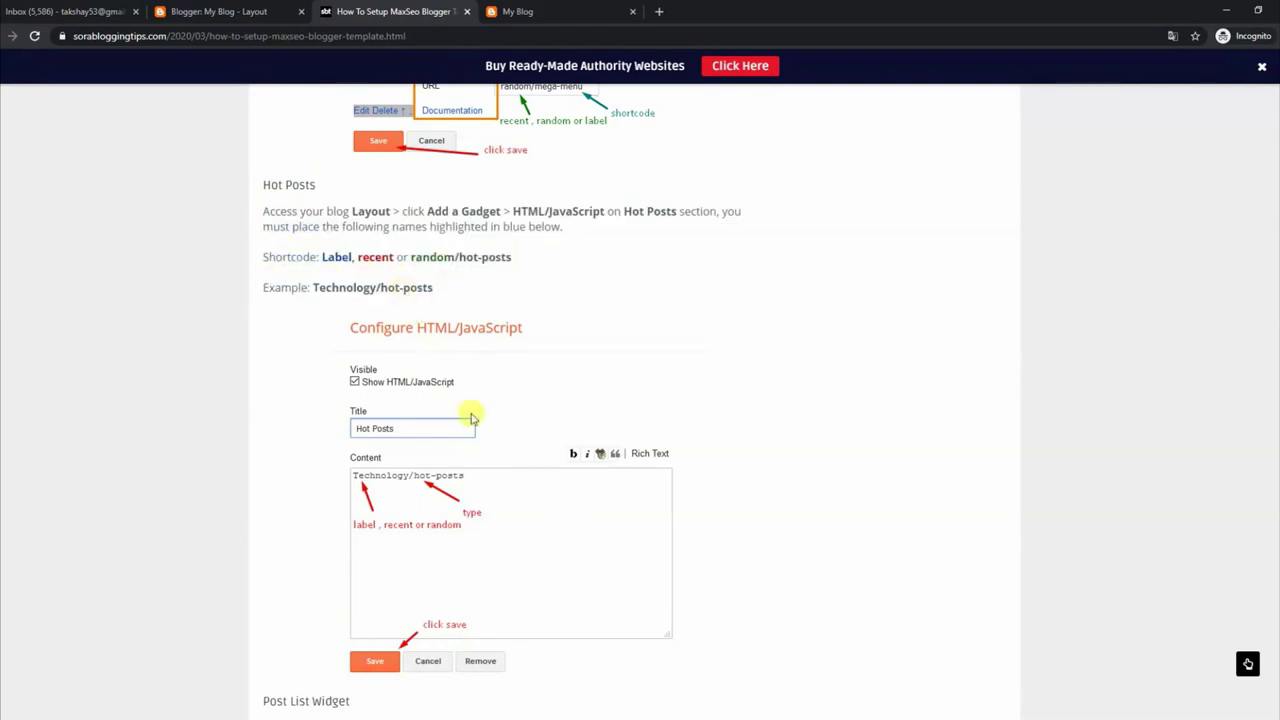
click(212, 10)
click(560, 10)
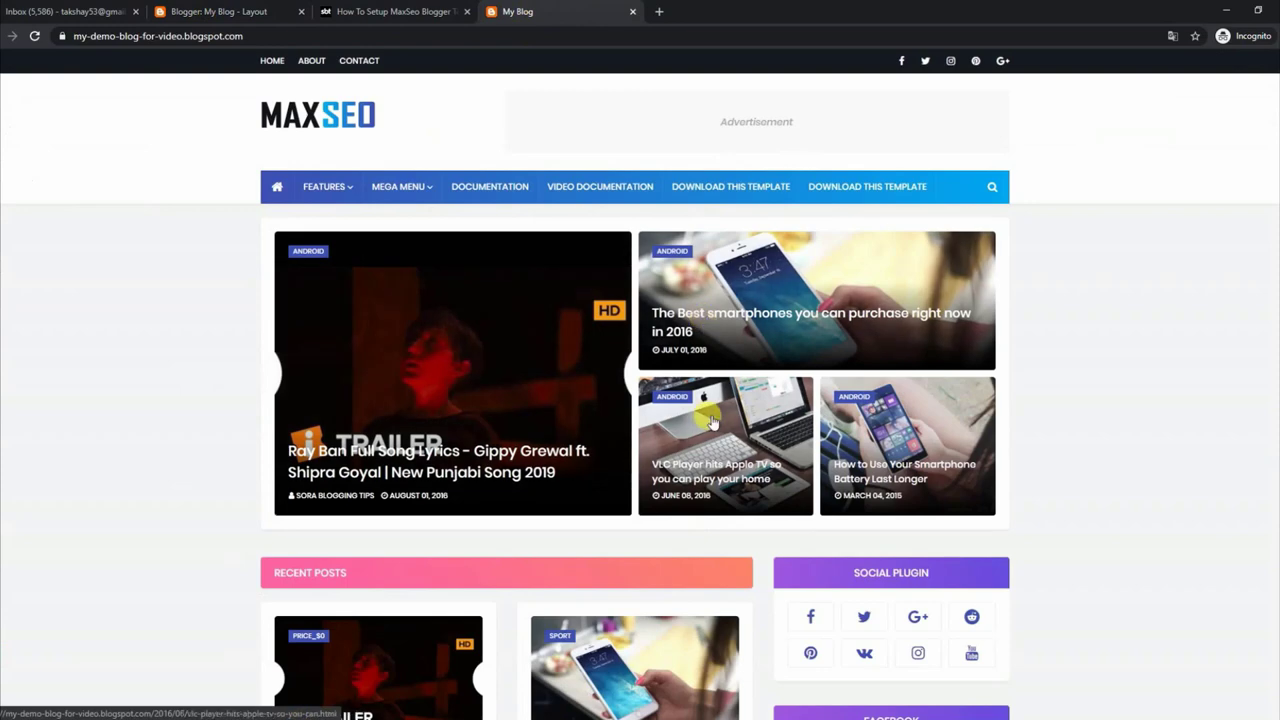
Set the Hot Posts gadget's content to random/hot-posts, save it and reload the blog
click(271, 7)
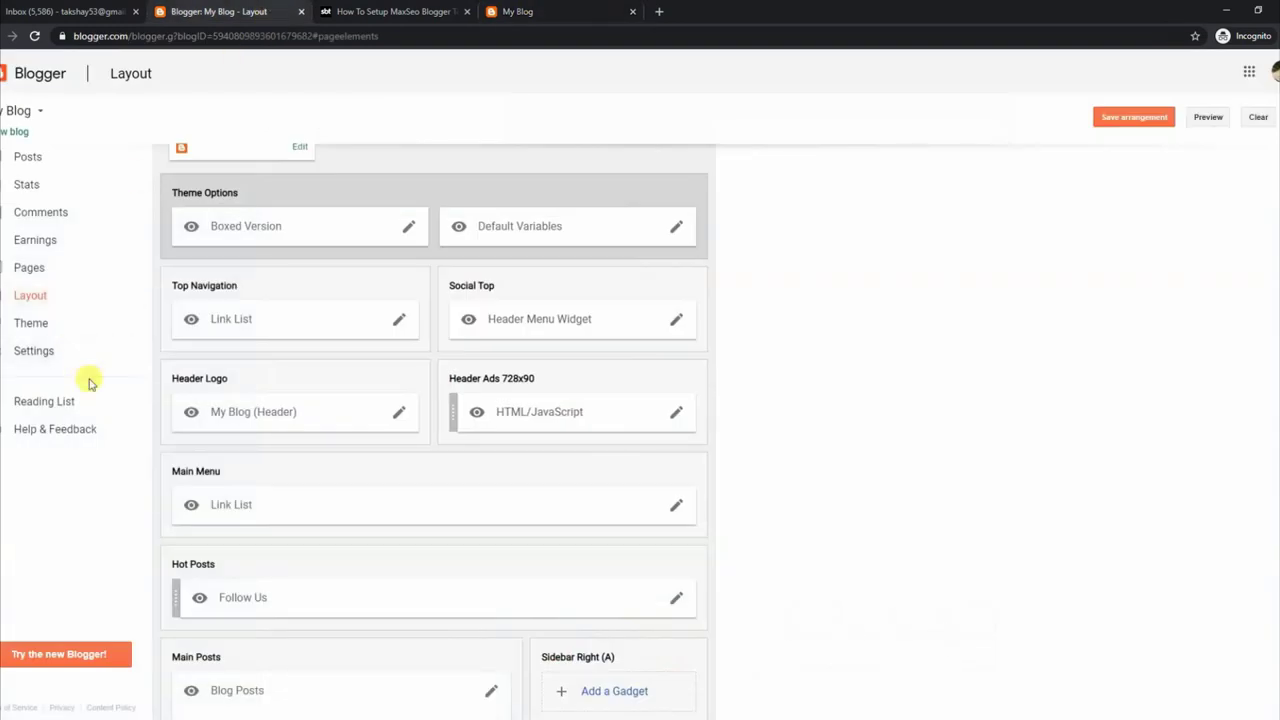
click(676, 597)
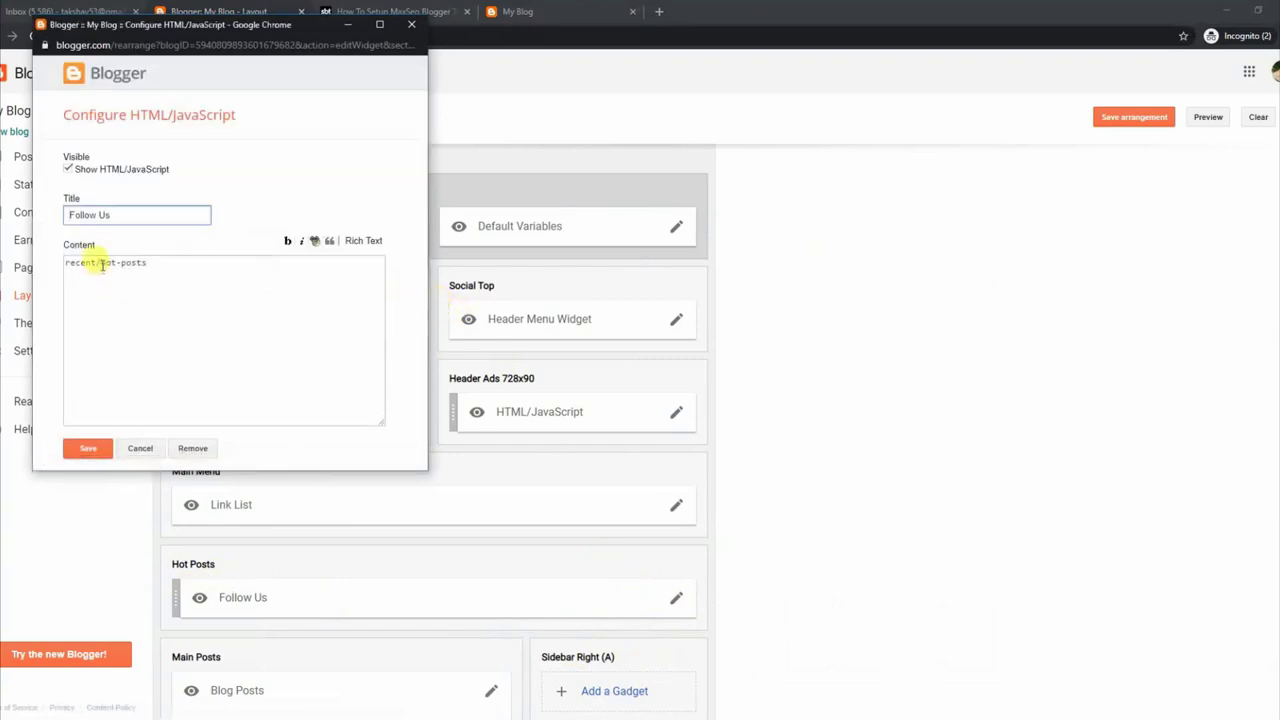
click(95, 262)
key(BackSpace)
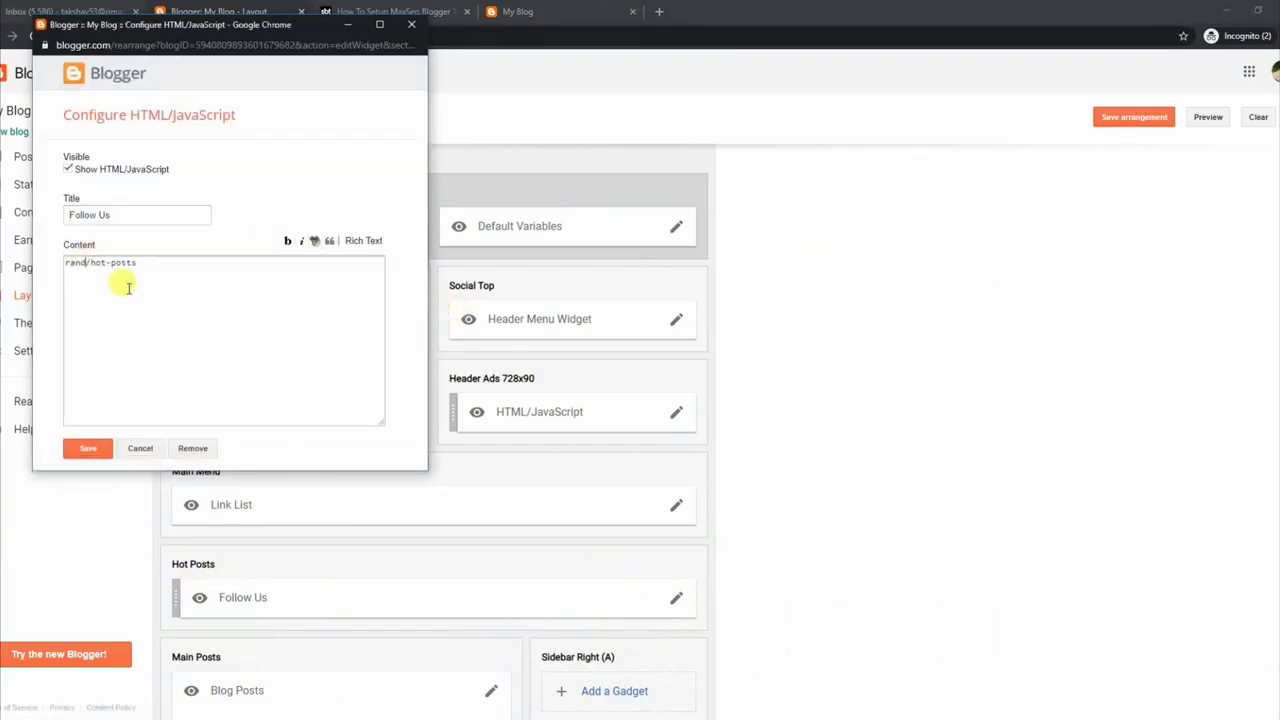
click(88, 447)
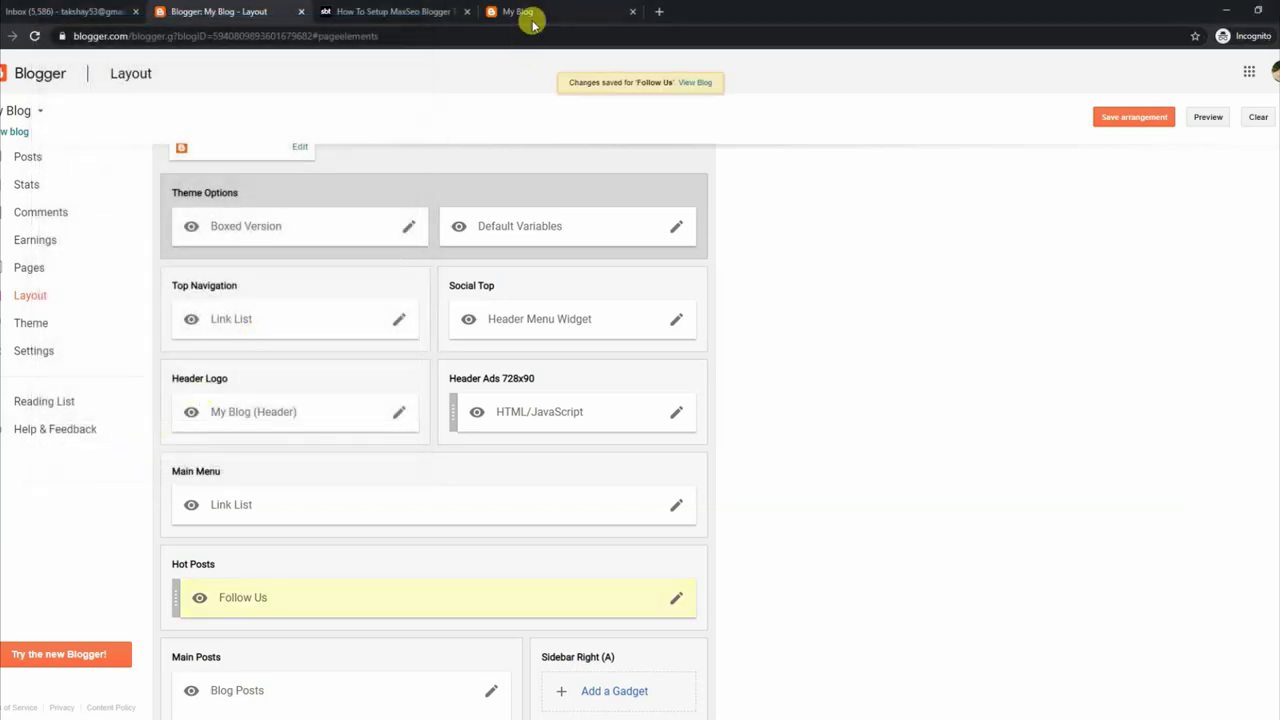
click(532, 14)
click(34, 36)
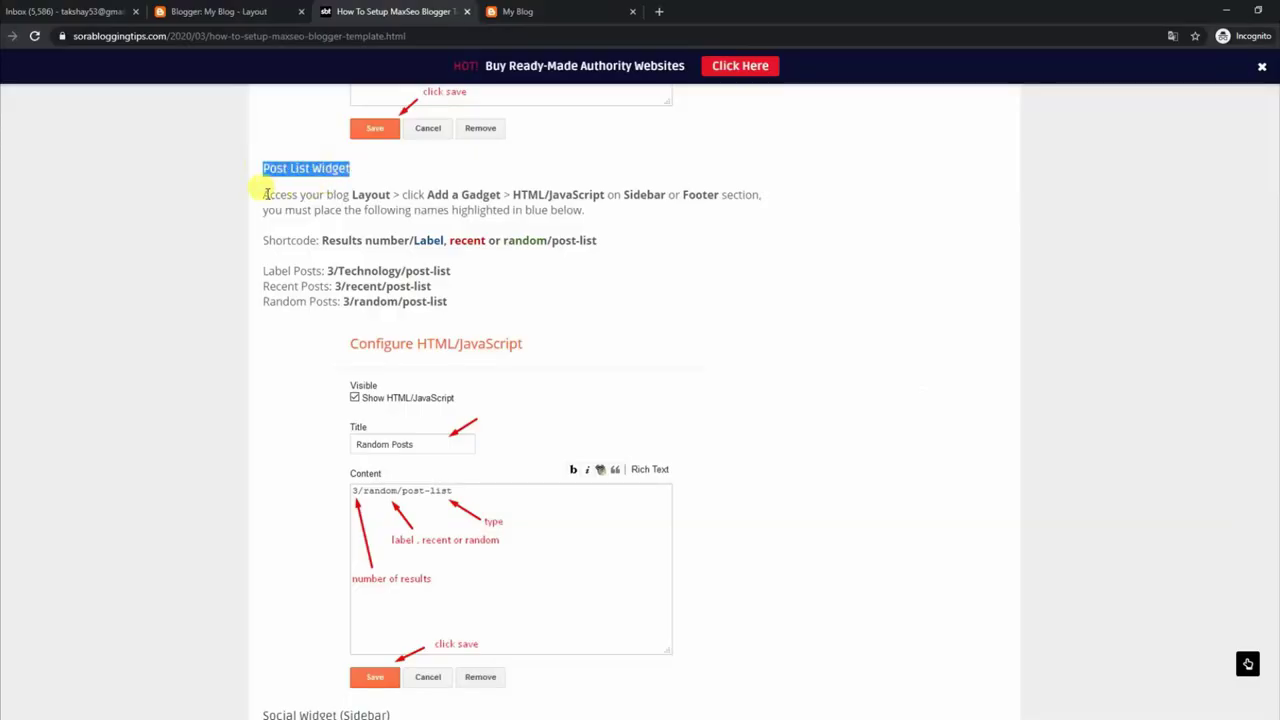
Read the setup guide's Post List Widget instructions, including the shortcode format and the label, recent and random examples
drag(265, 194, 588, 218)
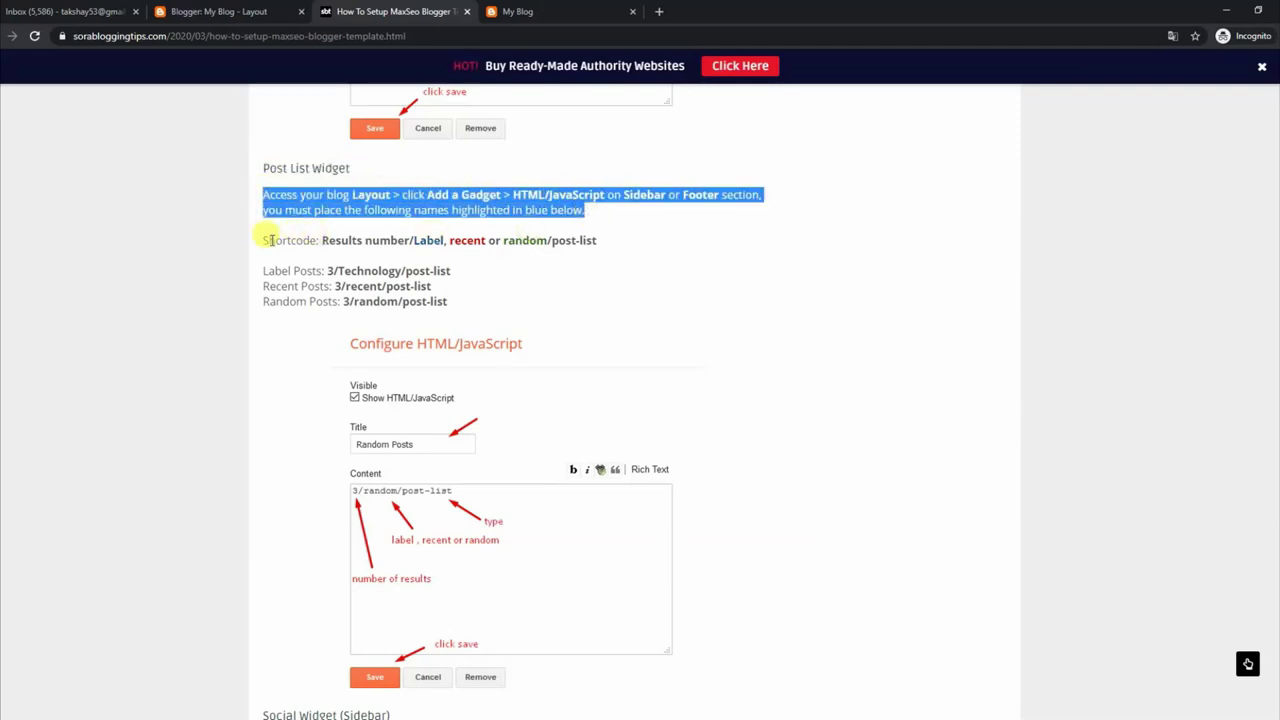
drag(265, 240, 548, 241)
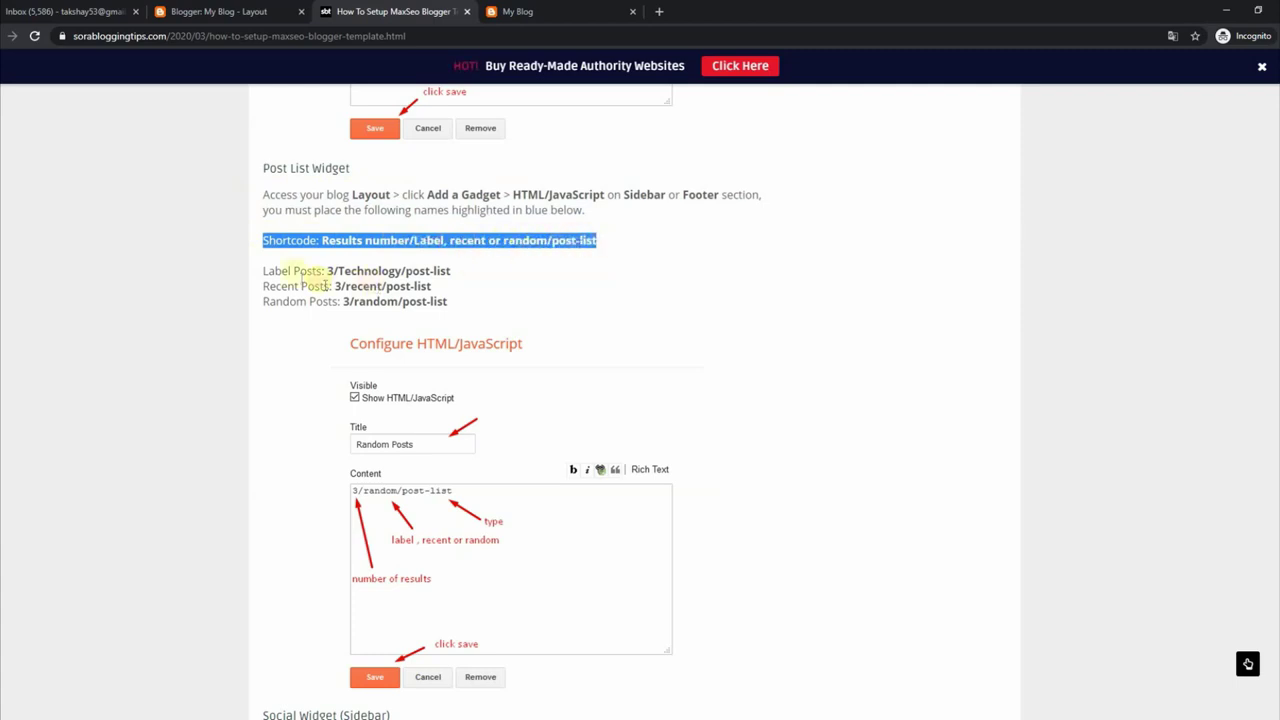
drag(265, 270, 455, 276)
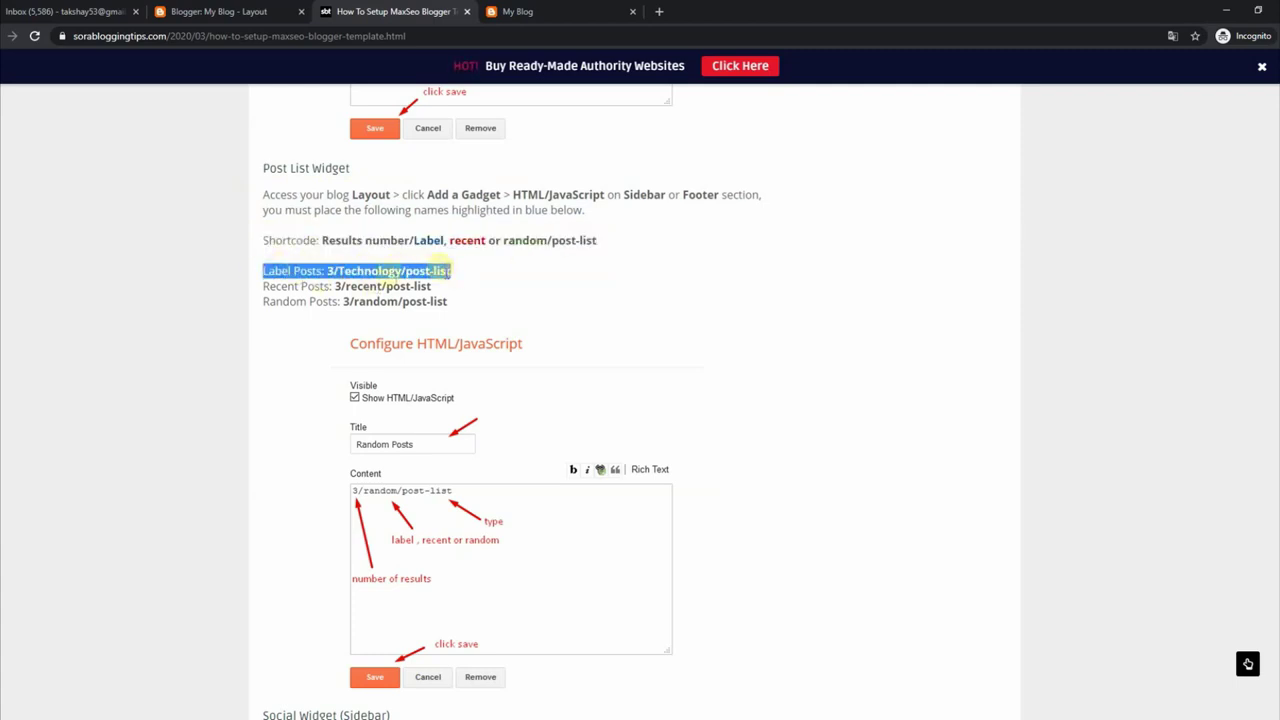
drag(266, 287, 385, 283)
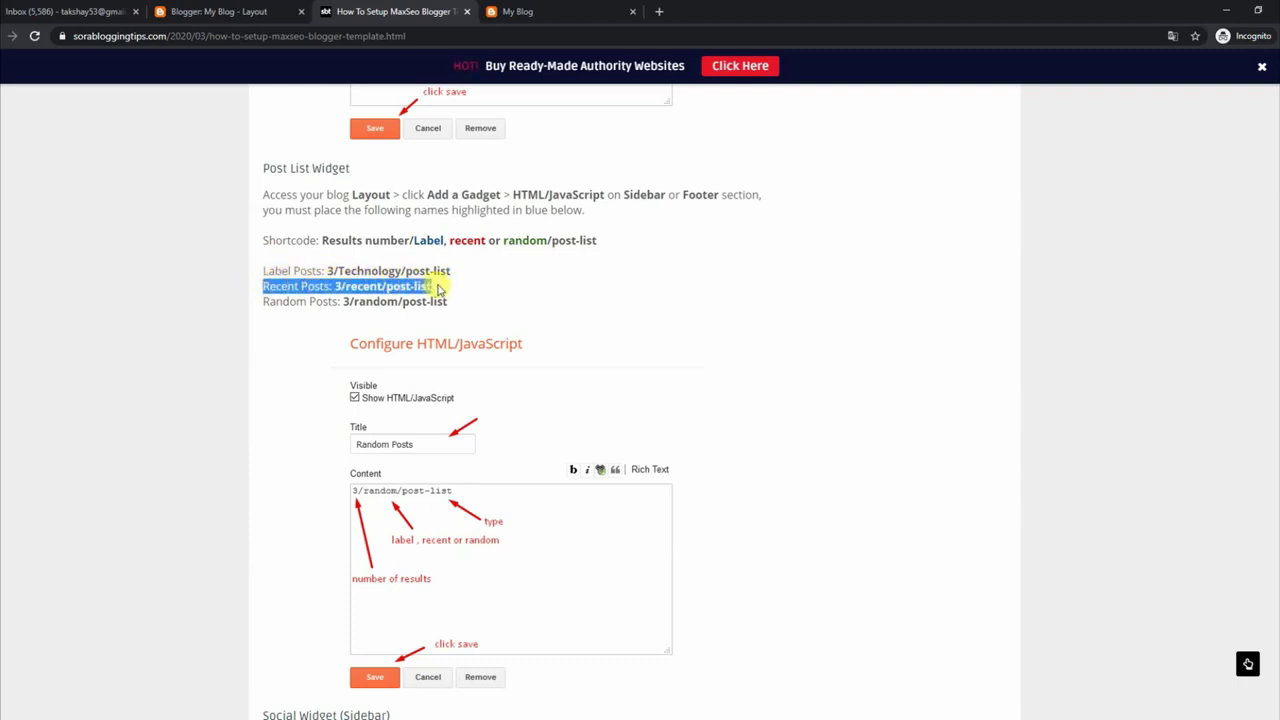
drag(263, 301, 403, 302)
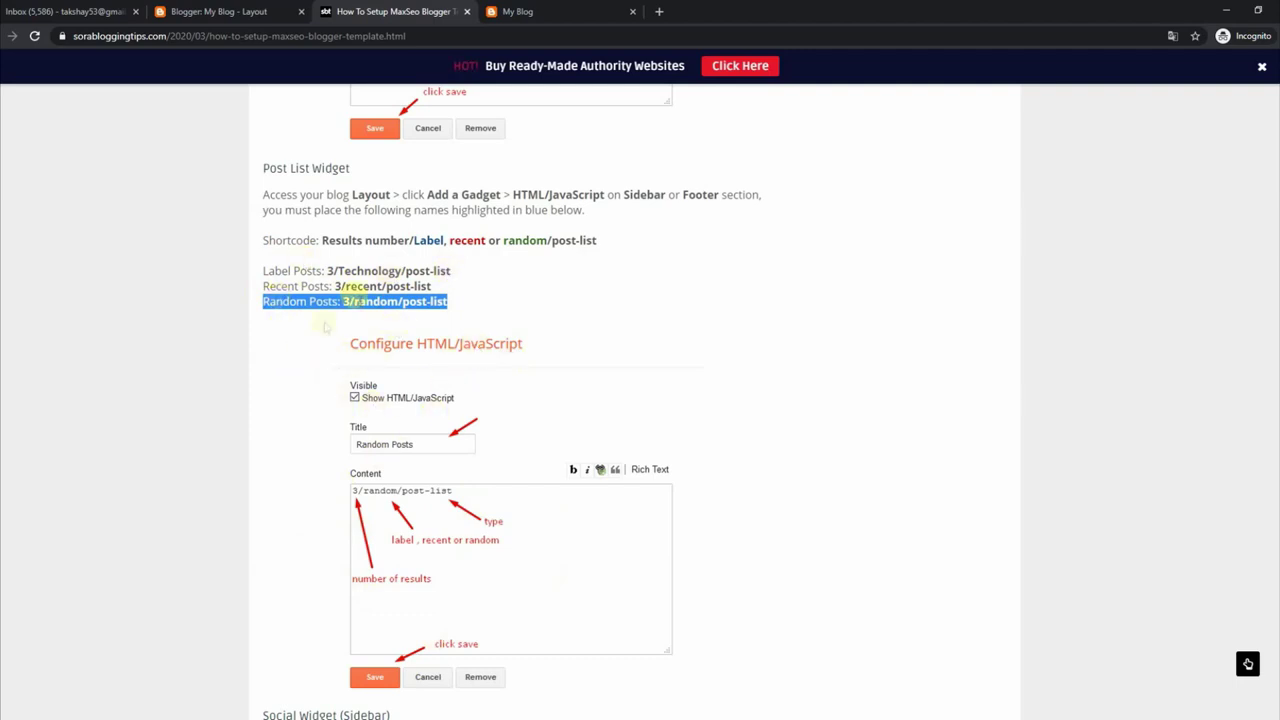
Copy the label posts shortcode 3/Technology/post-list from the setup guide's Post List Widget section
drag(328, 270, 460, 278)
right_click(425, 268)
click(451, 277)
Check the blog's home page for the sidebar area where the post list widget can go
click(220, 11)
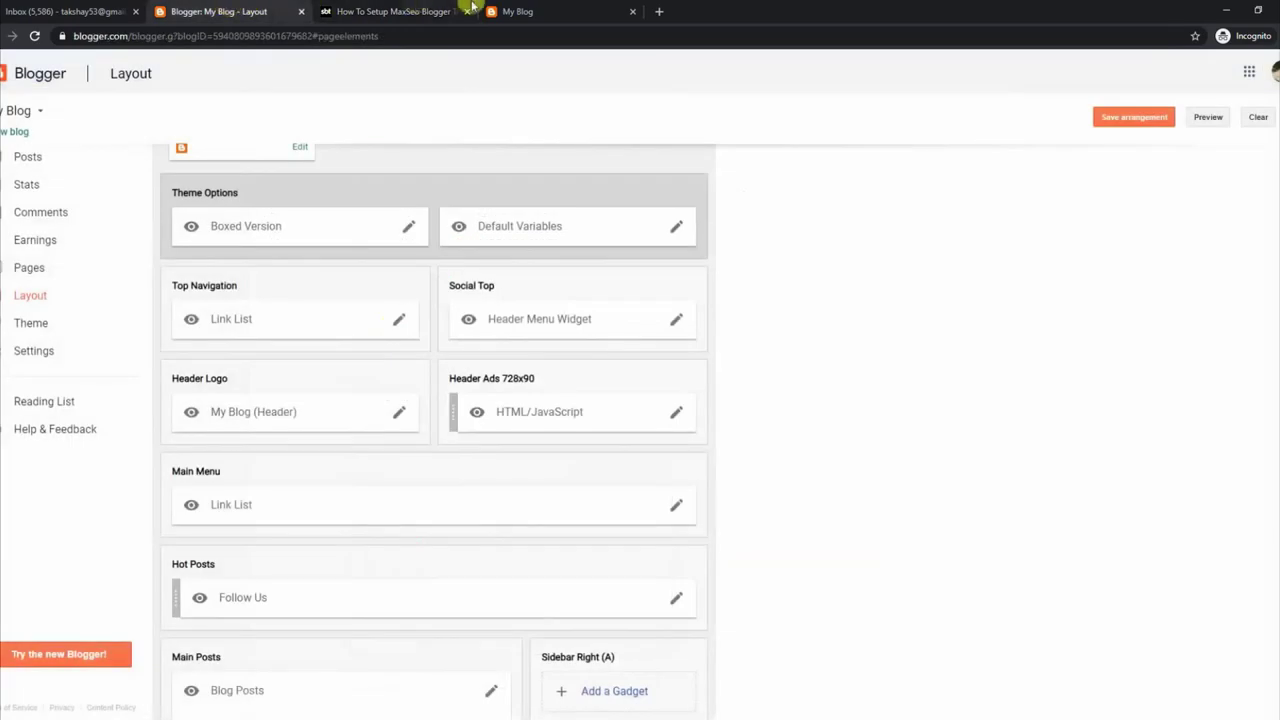
click(484, 11)
scroll(1276, 150, down, 5)
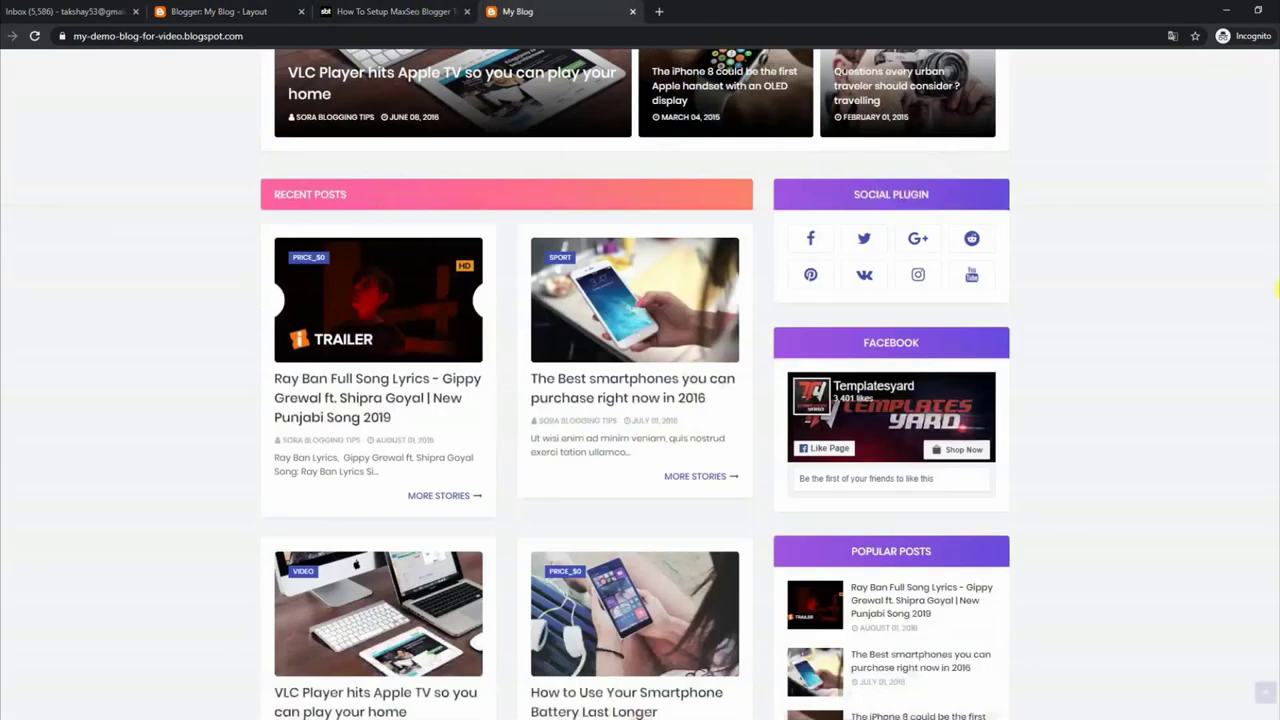
scroll(1262, 508, down, 3)
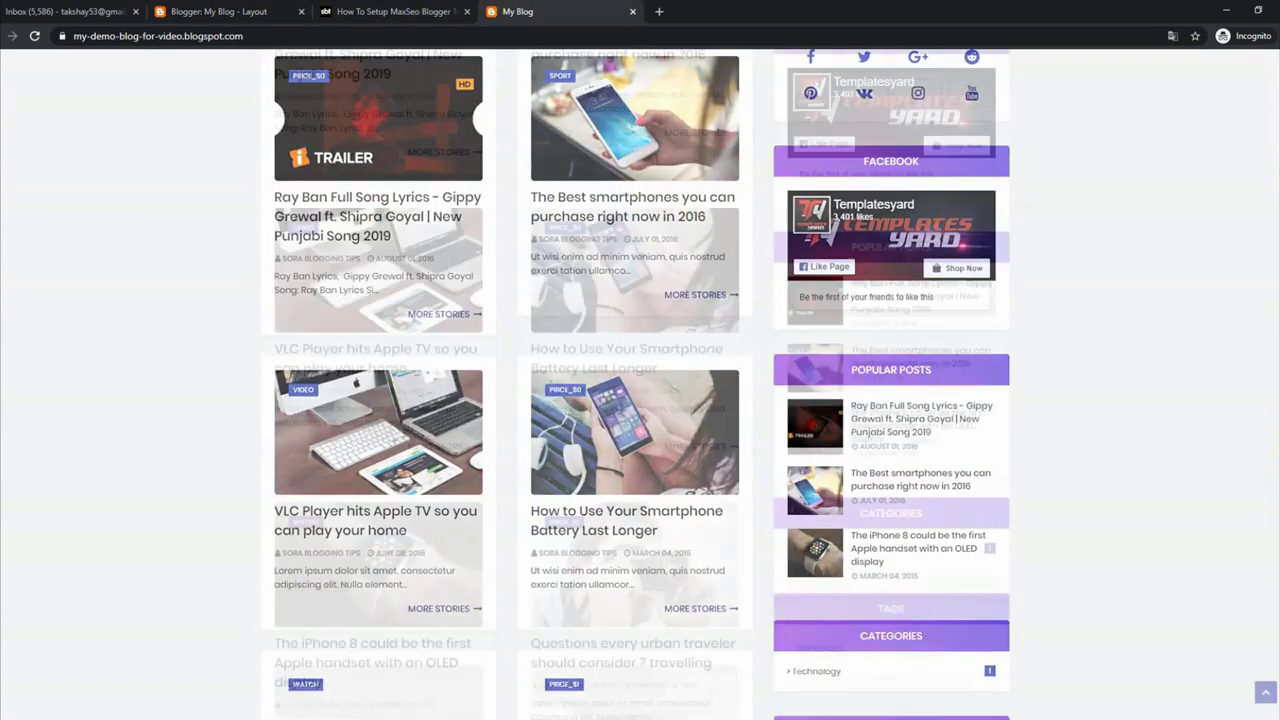
scroll(1262, 508, up, 6)
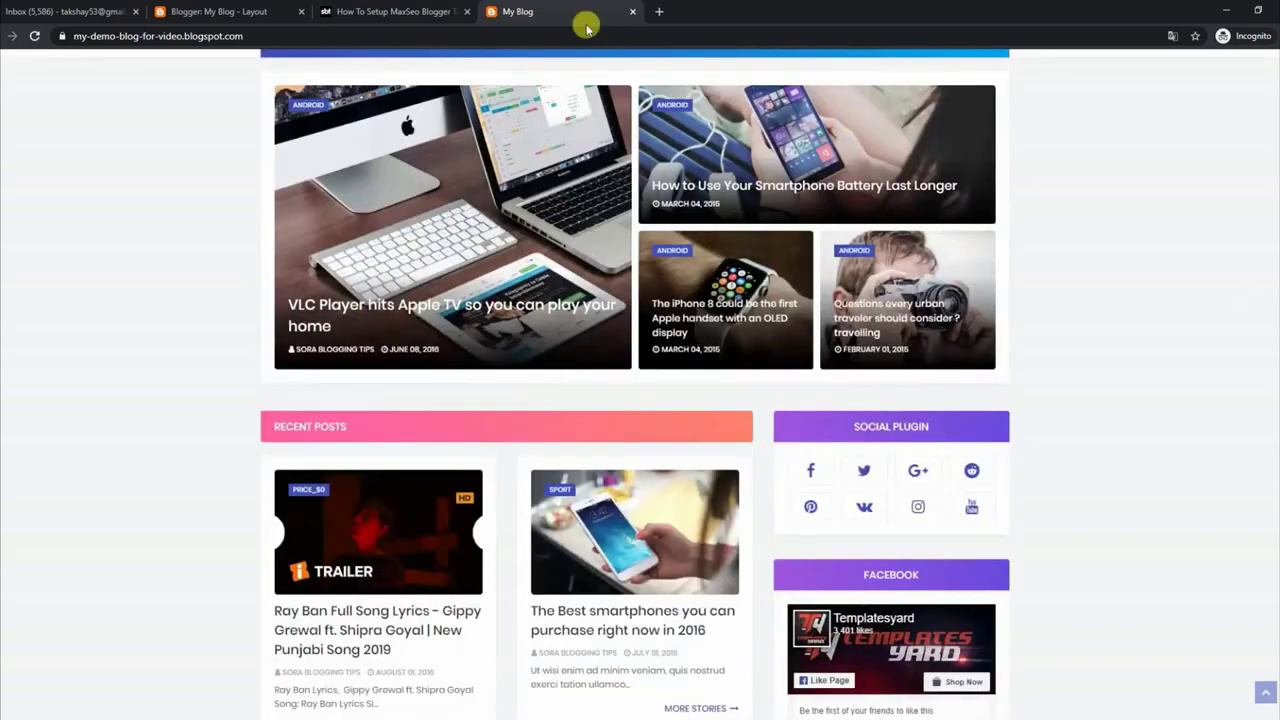
Add an HTML/JavaScript gadget with the content 3/Technology/post-list to Sidebar Right (B), save it and reload the blog
click(236, 11)
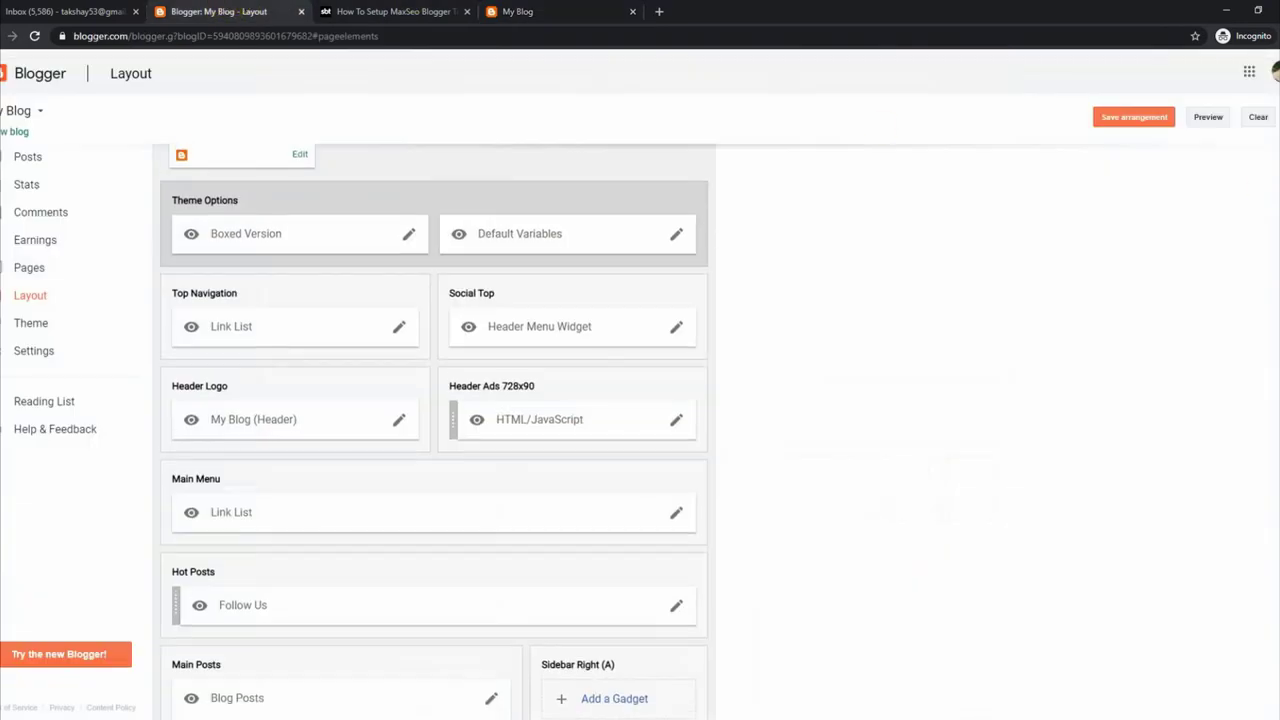
scroll(1274, 550, down, 8)
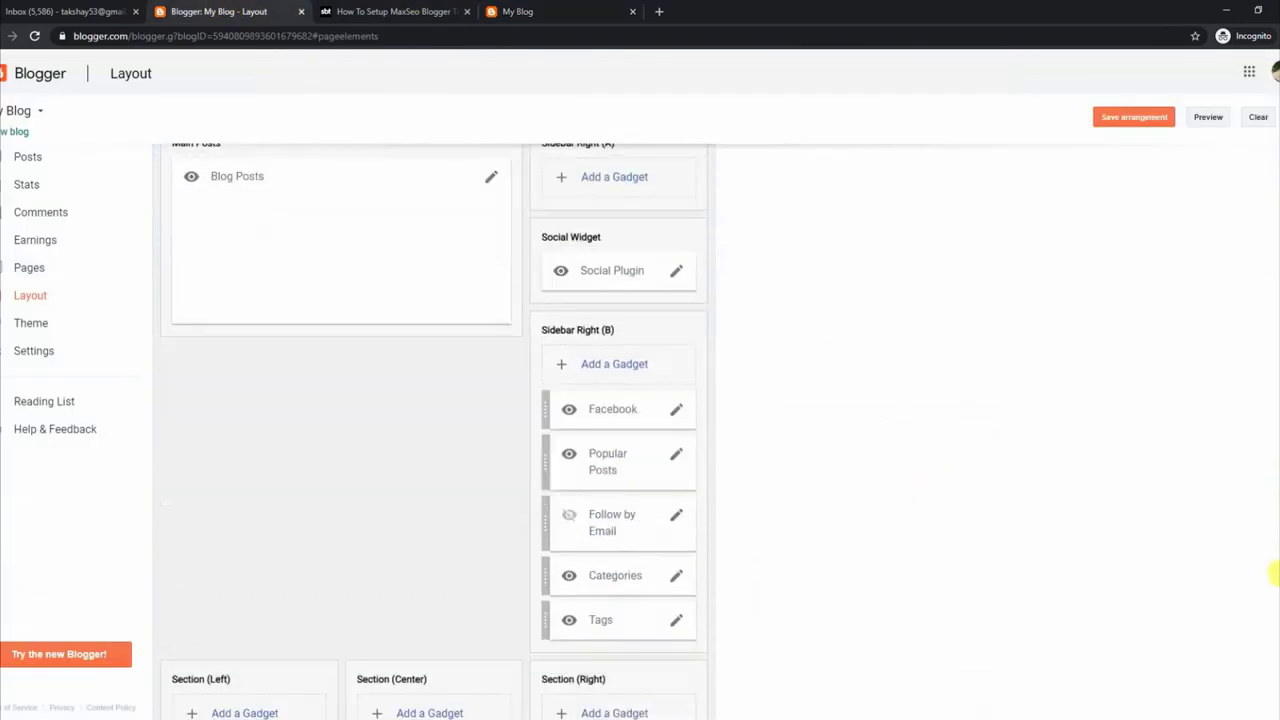
click(605, 376)
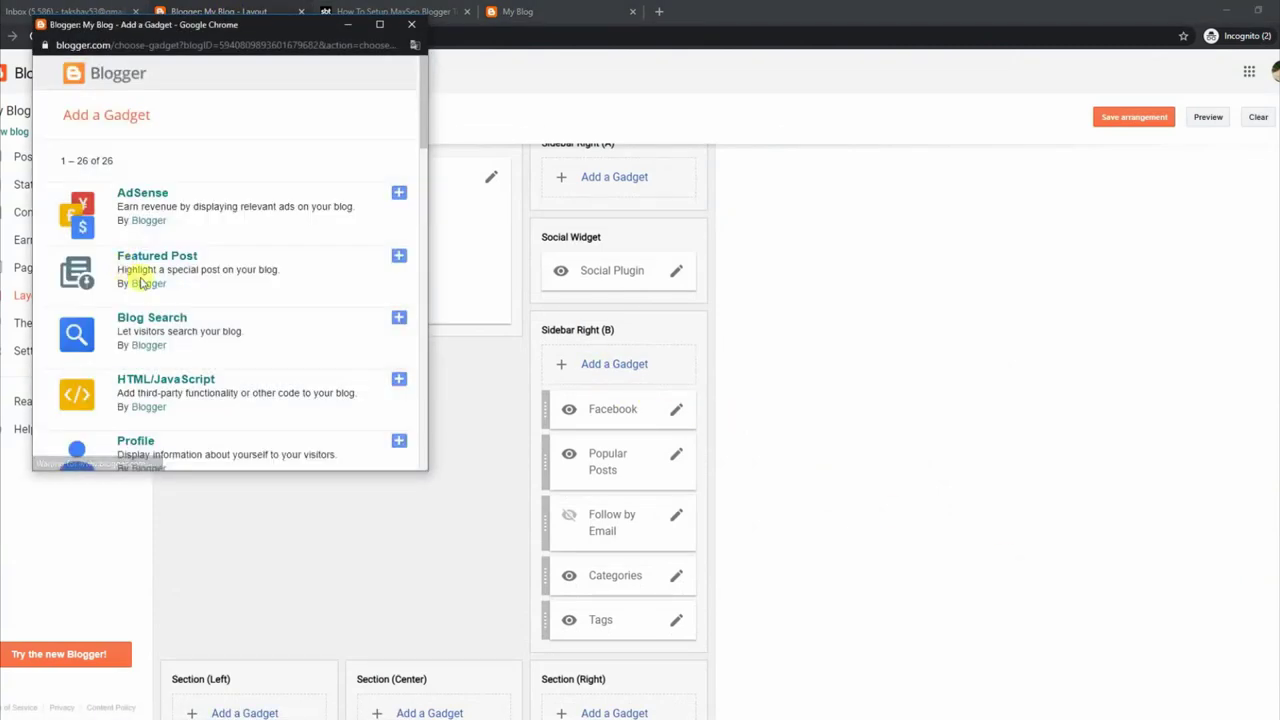
click(399, 383)
right_click(140, 268)
click(185, 376)
click(90, 447)
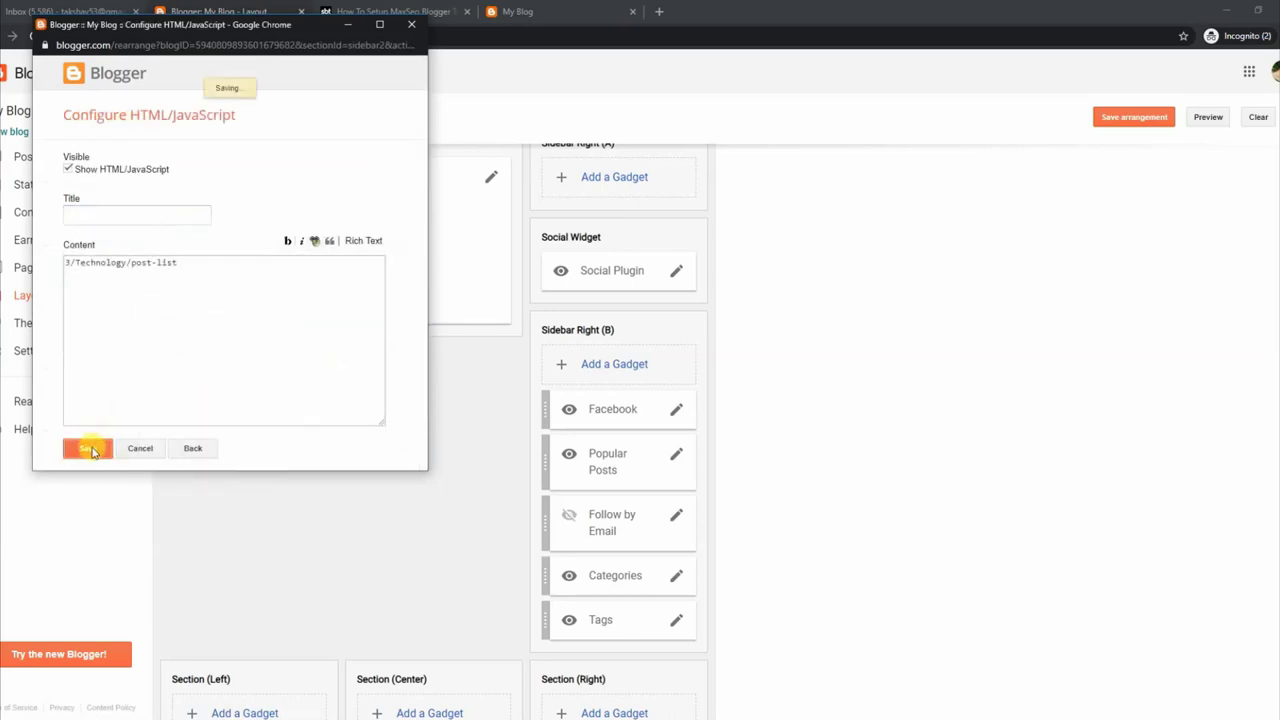
click(540, 11)
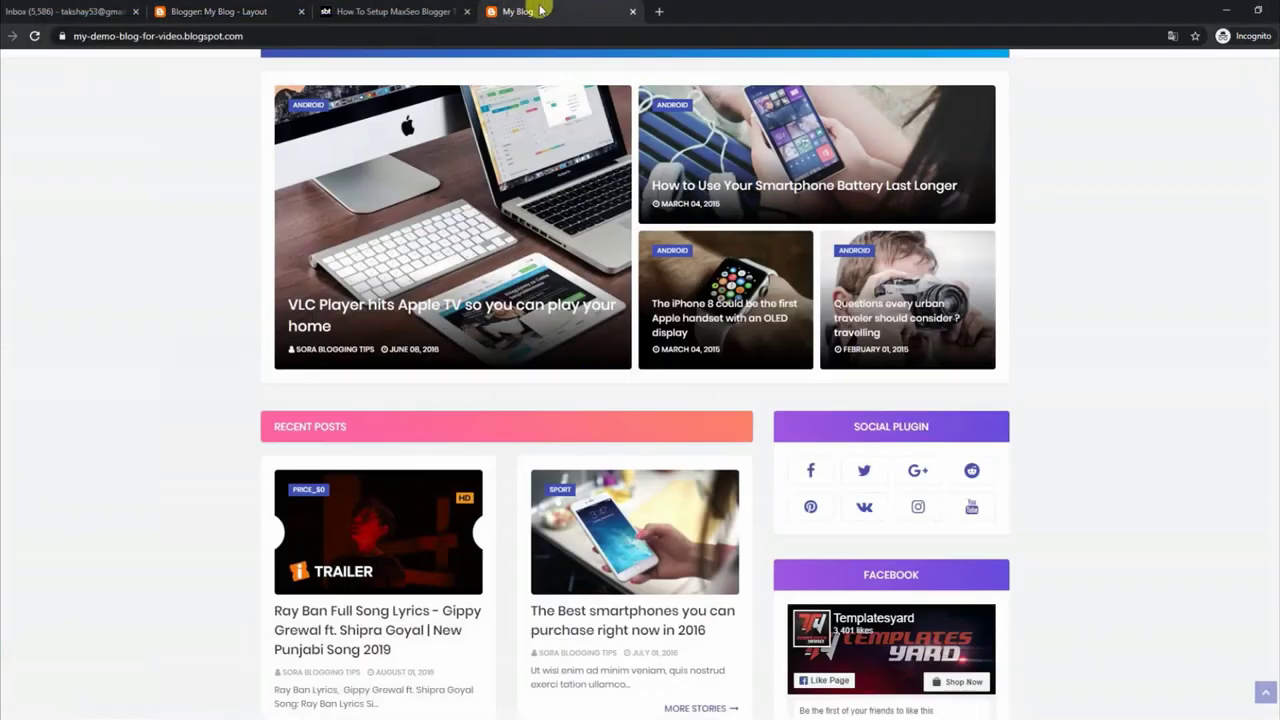
click(31, 37)
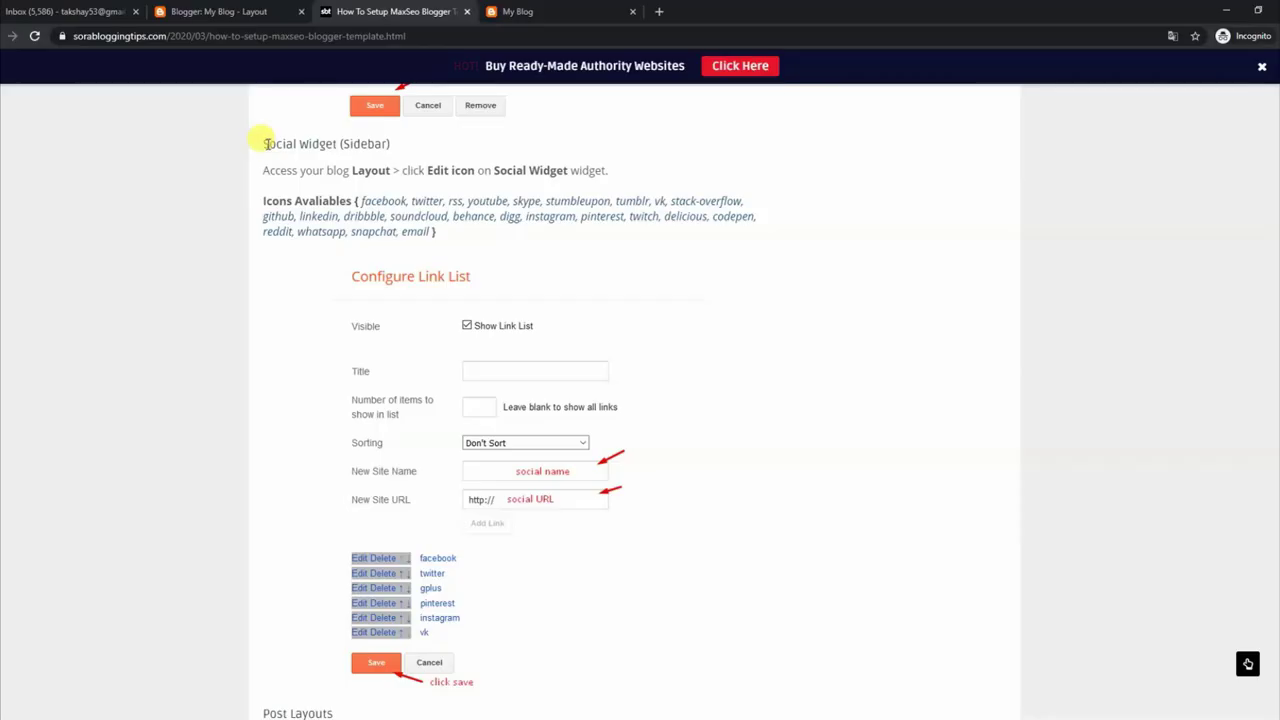
Read the setup guide's Social Widget (Sidebar) instructions and available icons, and look at the Social Plugin widget on the blog
drag(266, 144, 352, 147)
drag(264, 170, 590, 169)
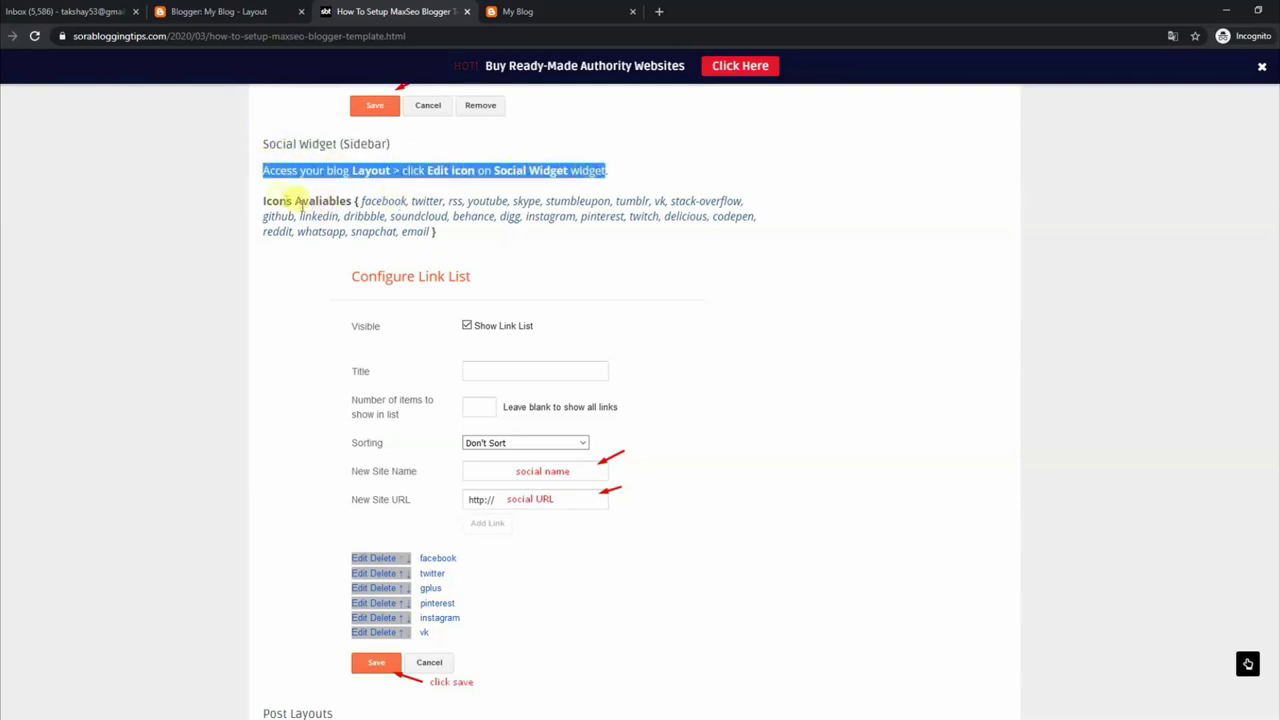
drag(264, 199, 455, 250)
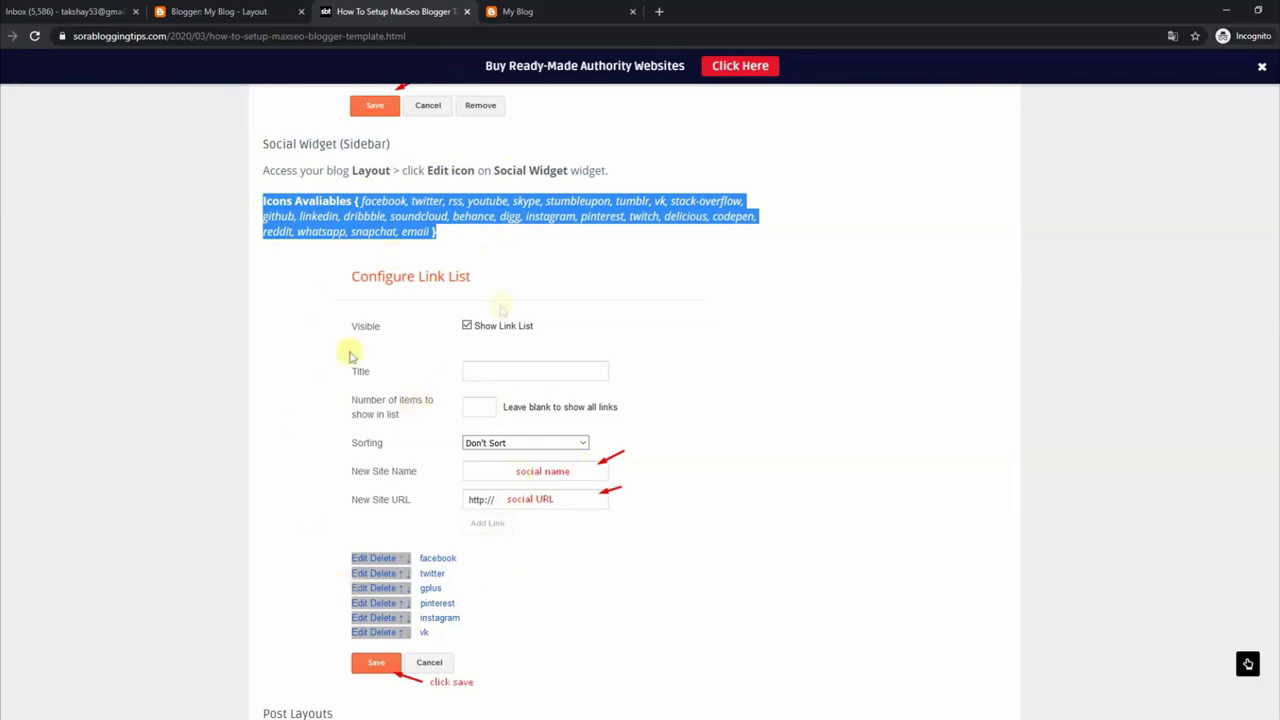
click(537, 14)
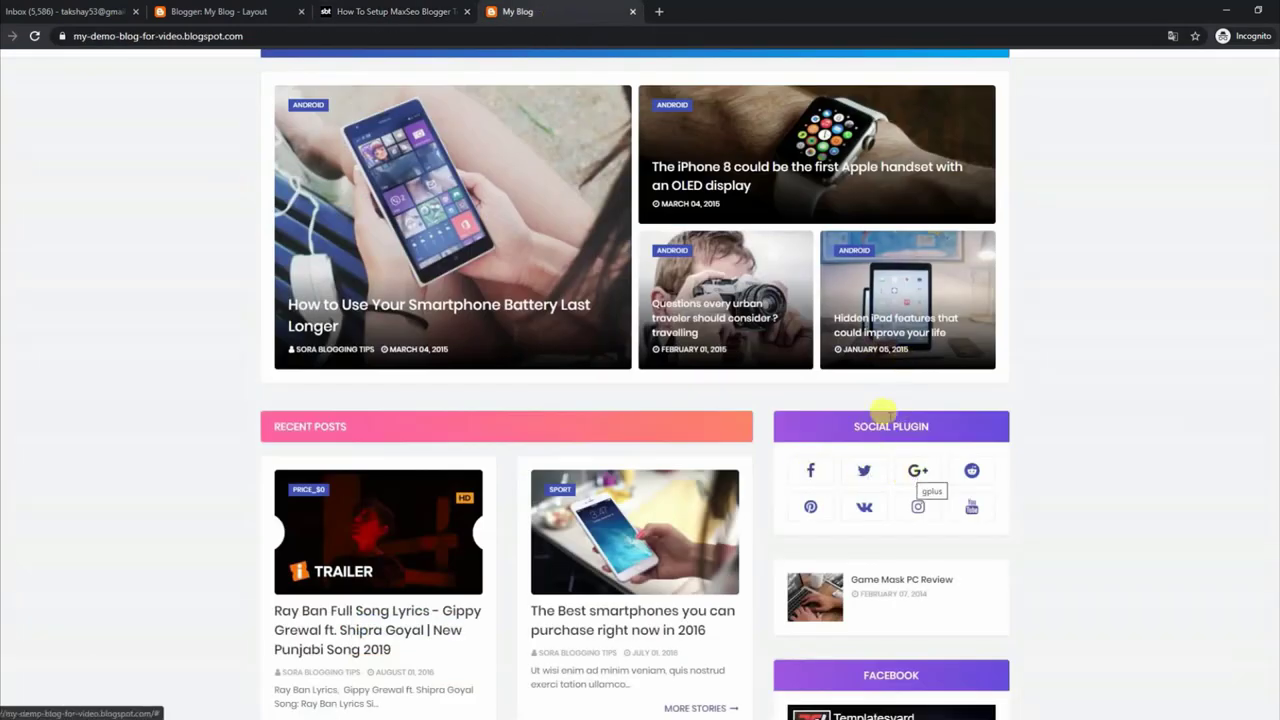
Delete the facebook link from the Social Plugin gadget in the layout, save it and reload the blog
click(272, 10)
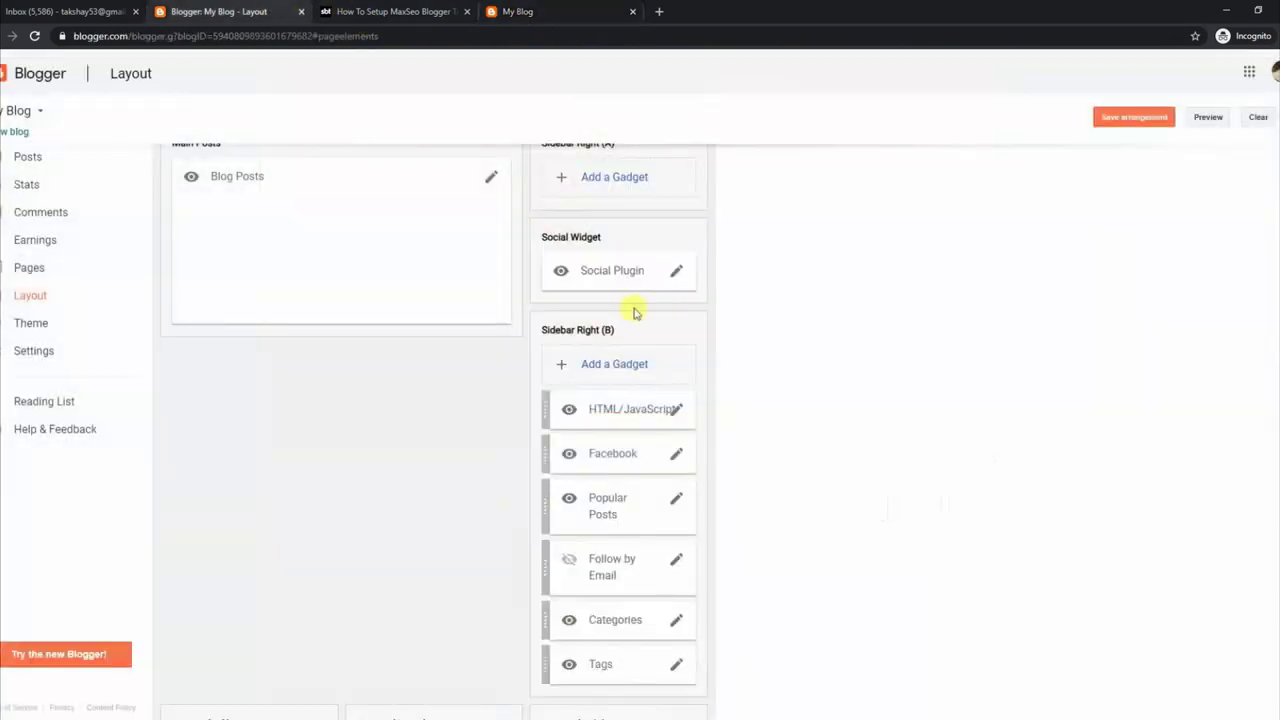
click(677, 274)
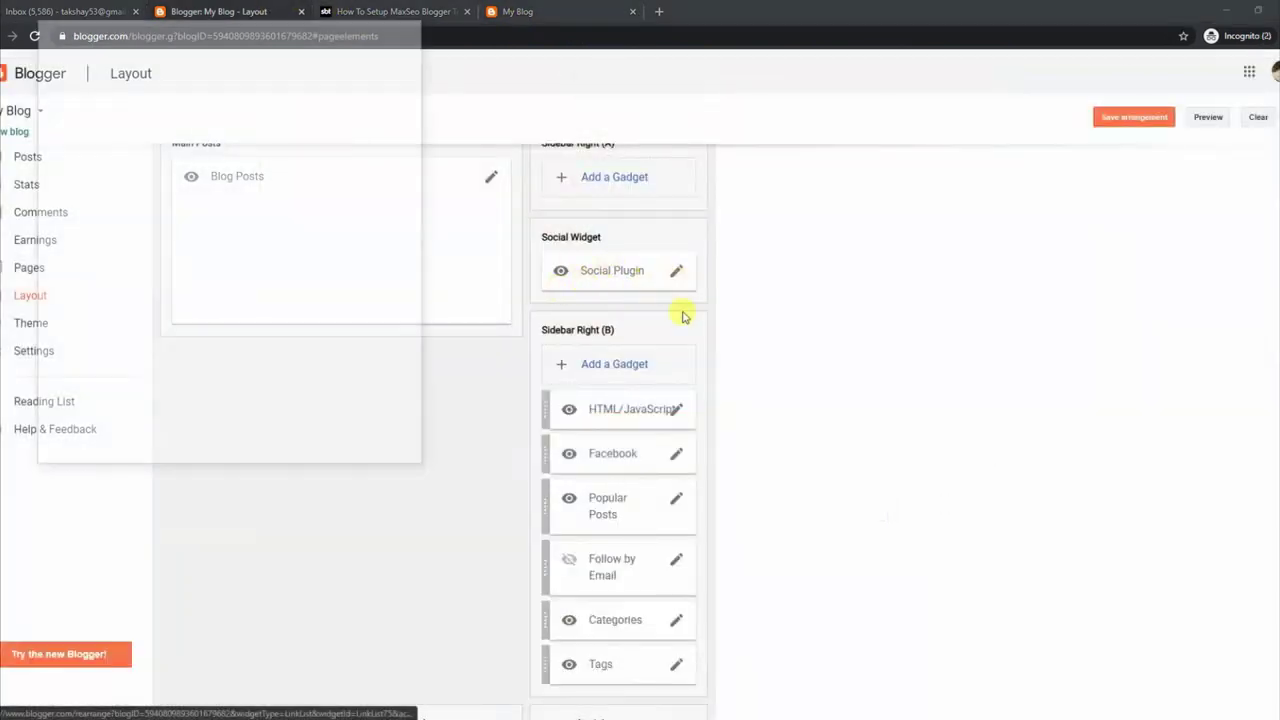
scroll(420, 337, down, 2)
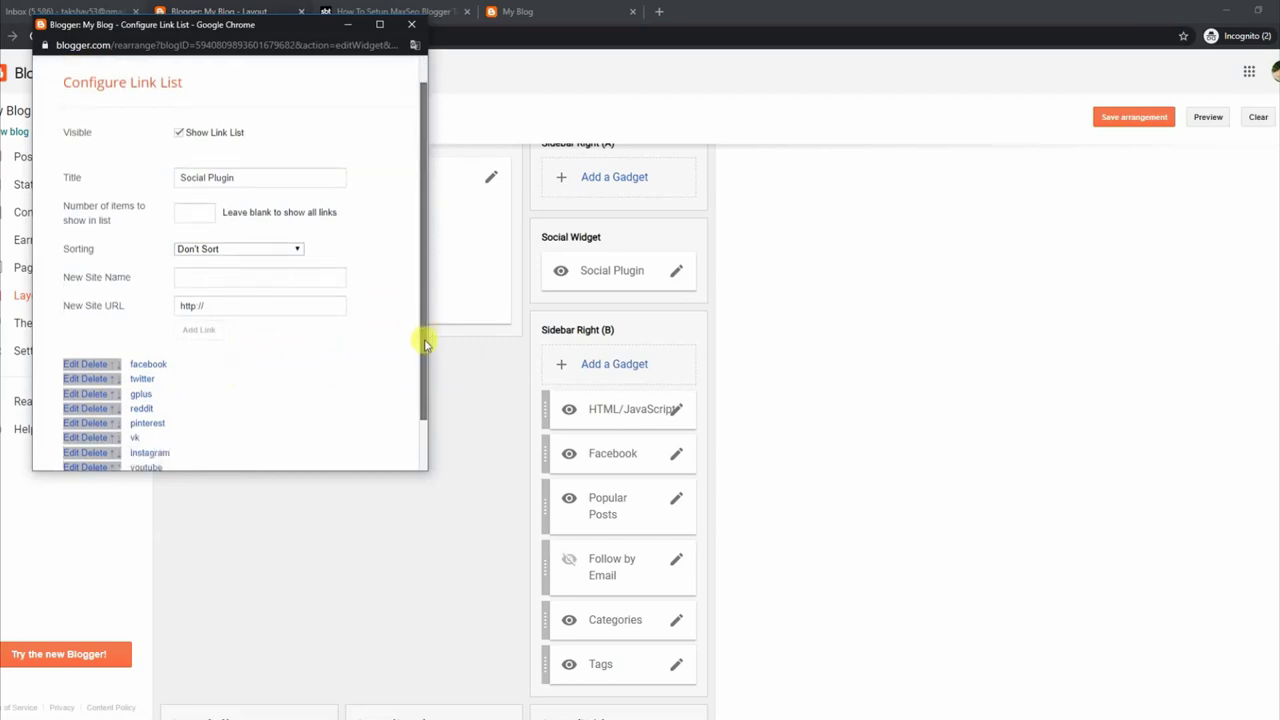
click(104, 314)
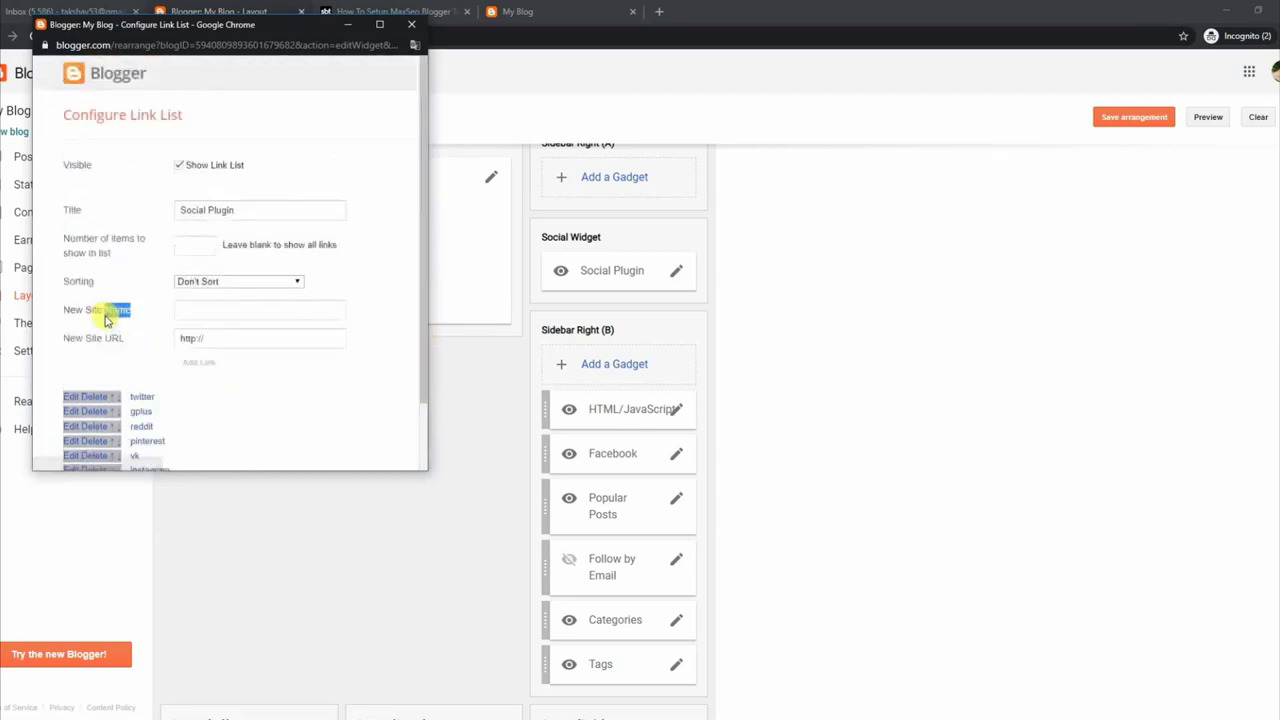
scroll(420, 415, down, 2)
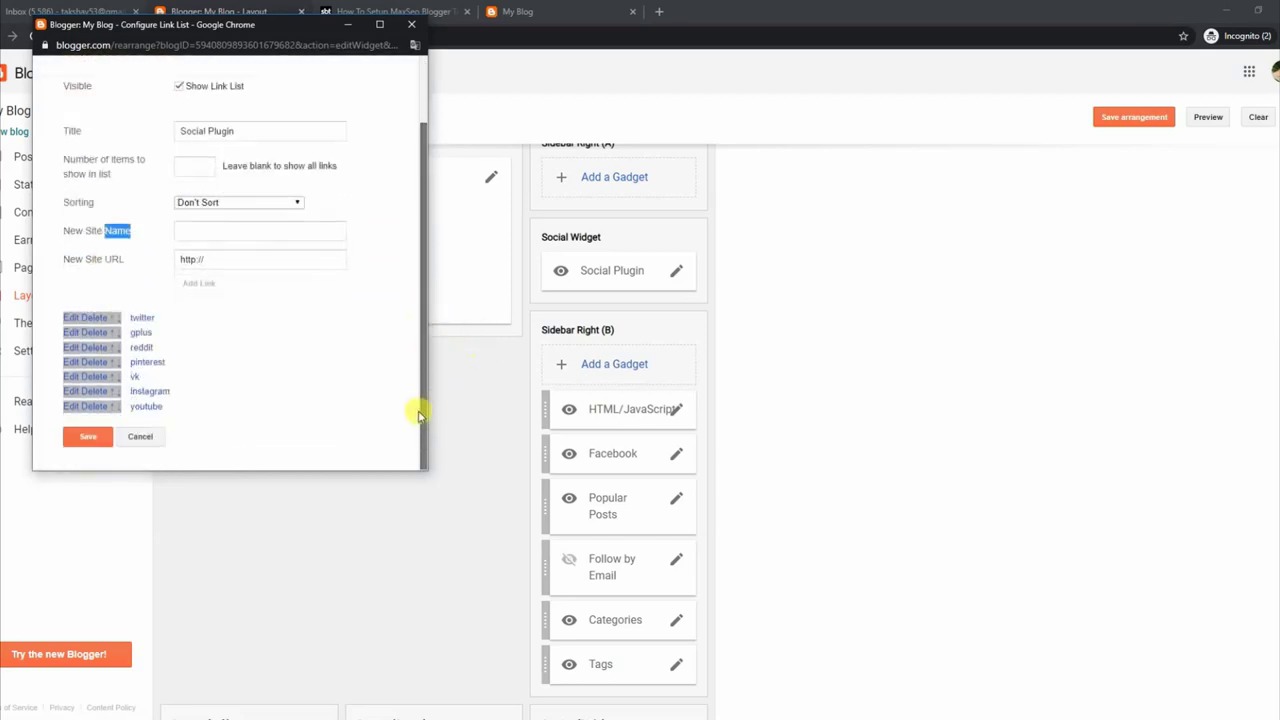
click(95, 437)
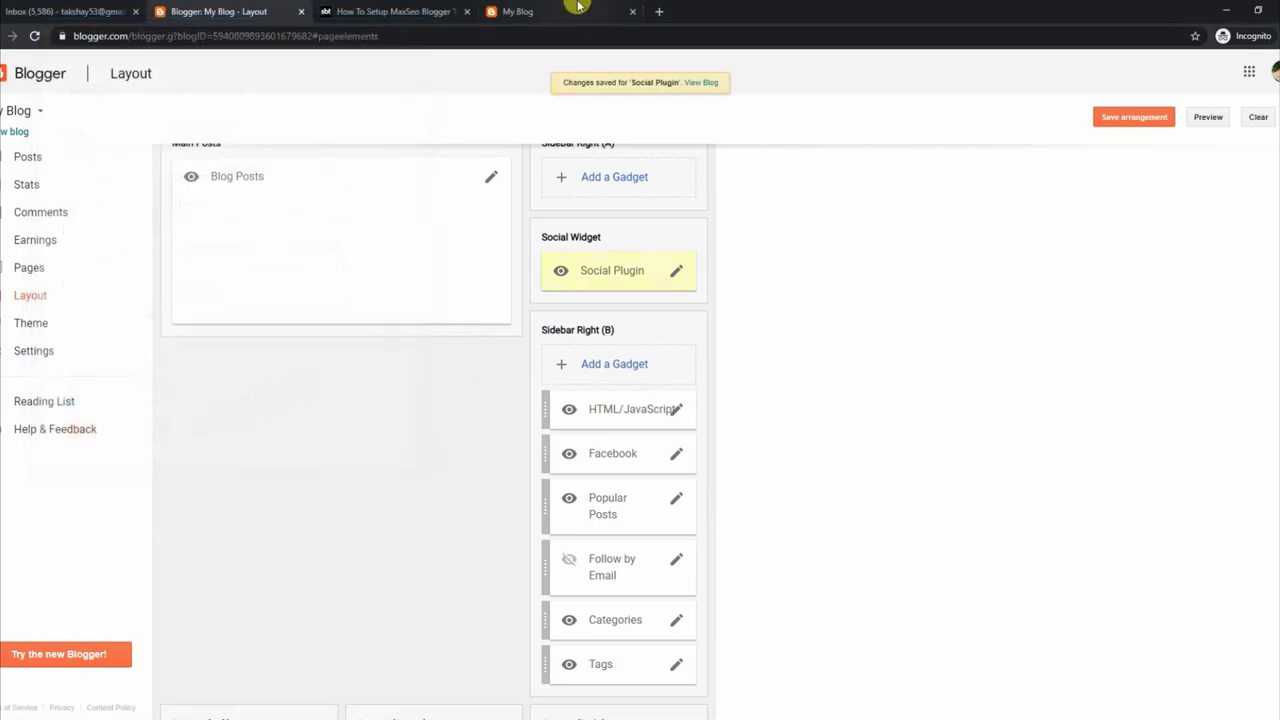
click(578, 7)
click(36, 37)
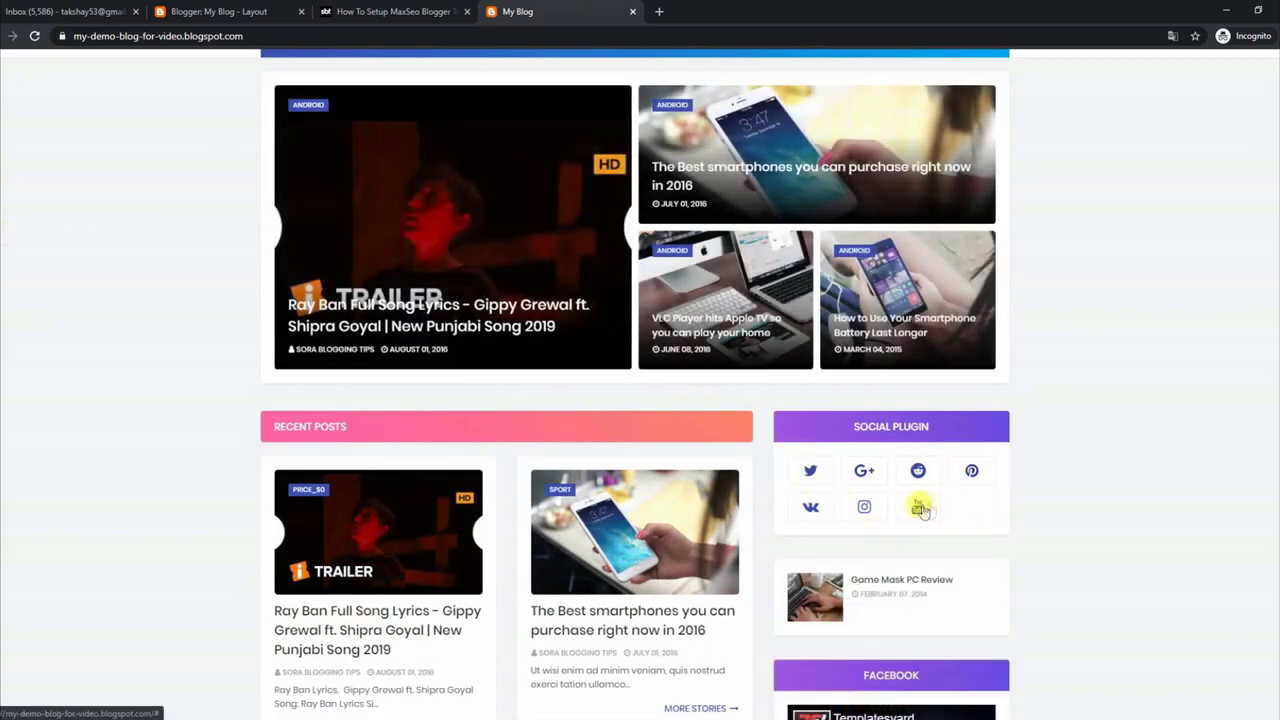
Add a new link named facebook to the Social Plugin gadget, save it and reload the blog
click(258, 8)
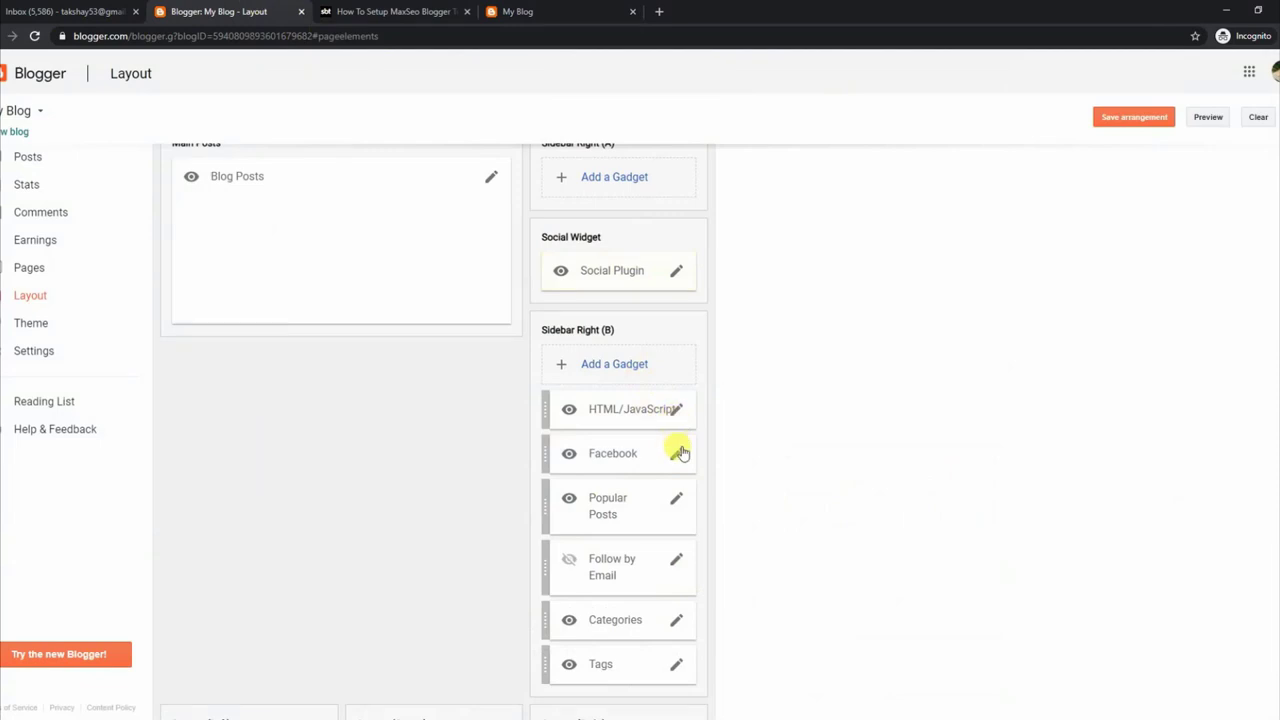
click(677, 272)
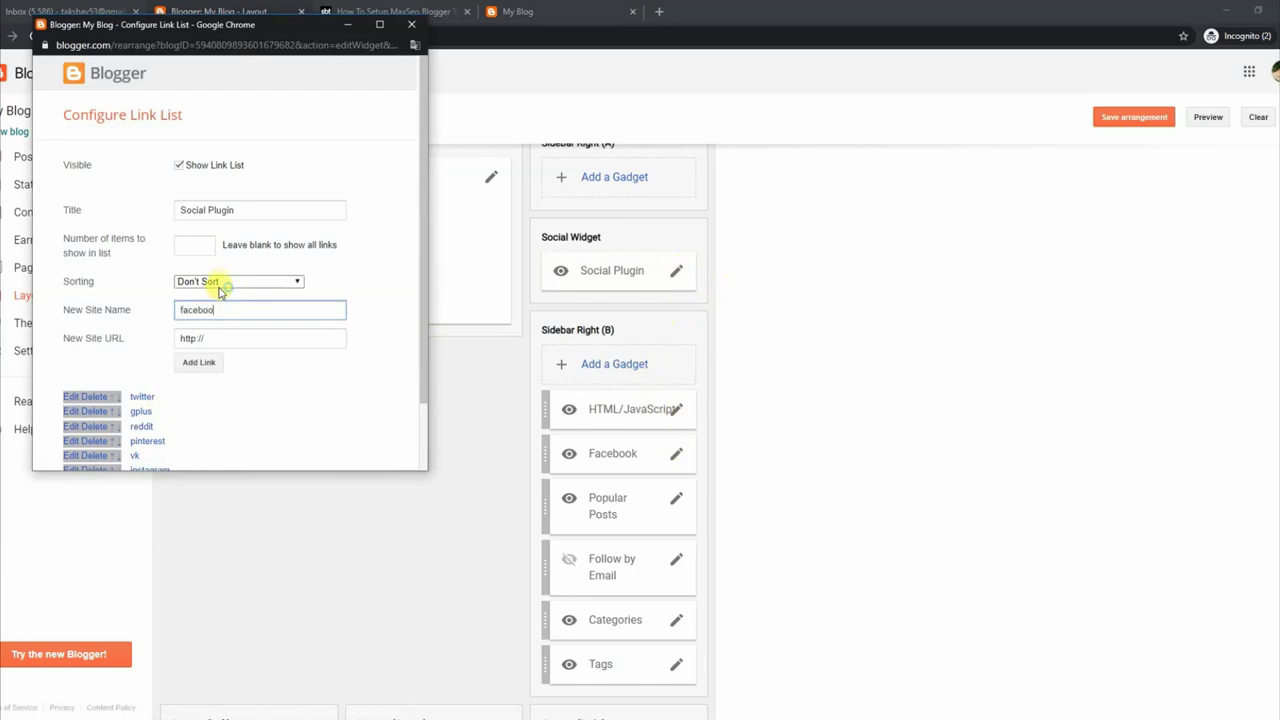
click(210, 364)
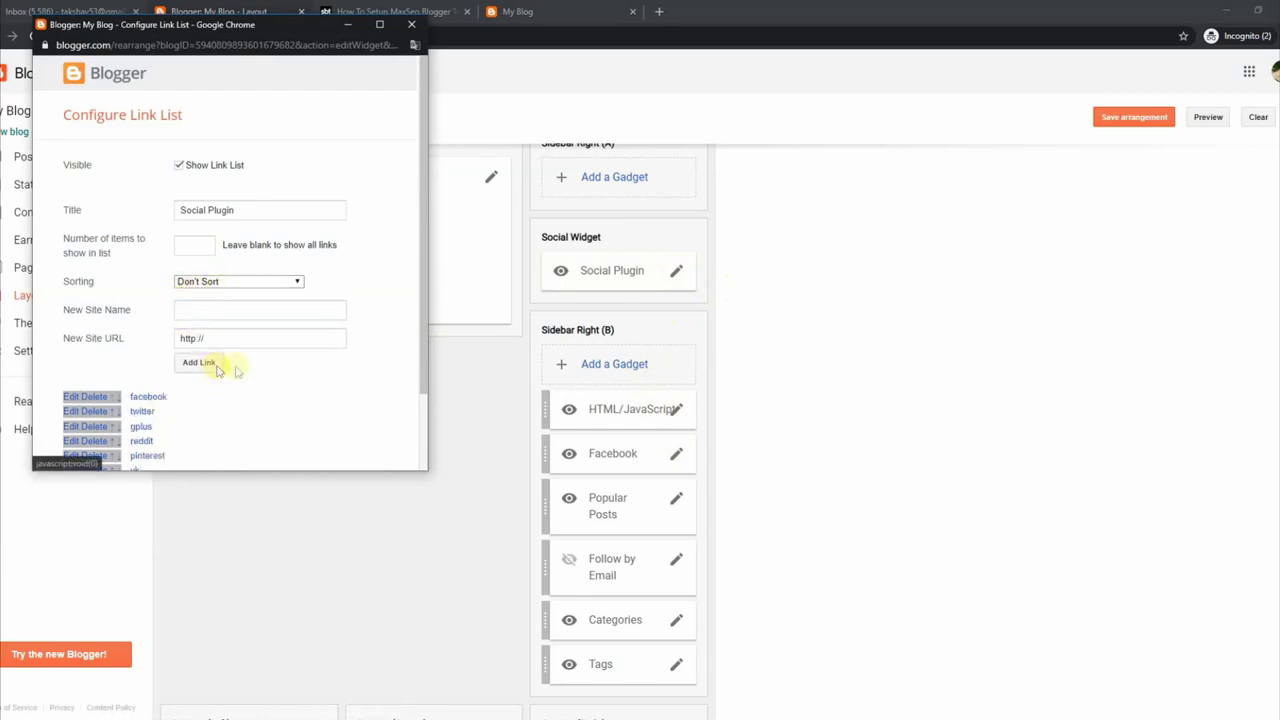
drag(423, 354, 425, 460)
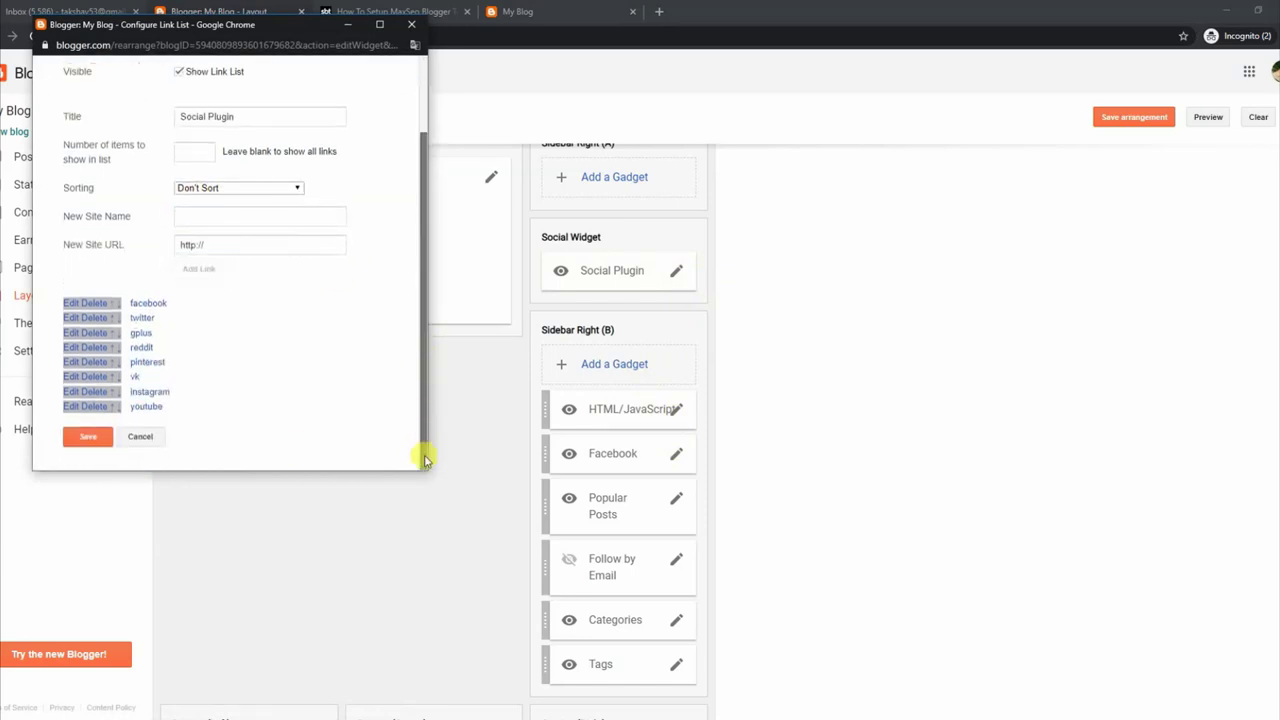
click(100, 436)
click(530, 11)
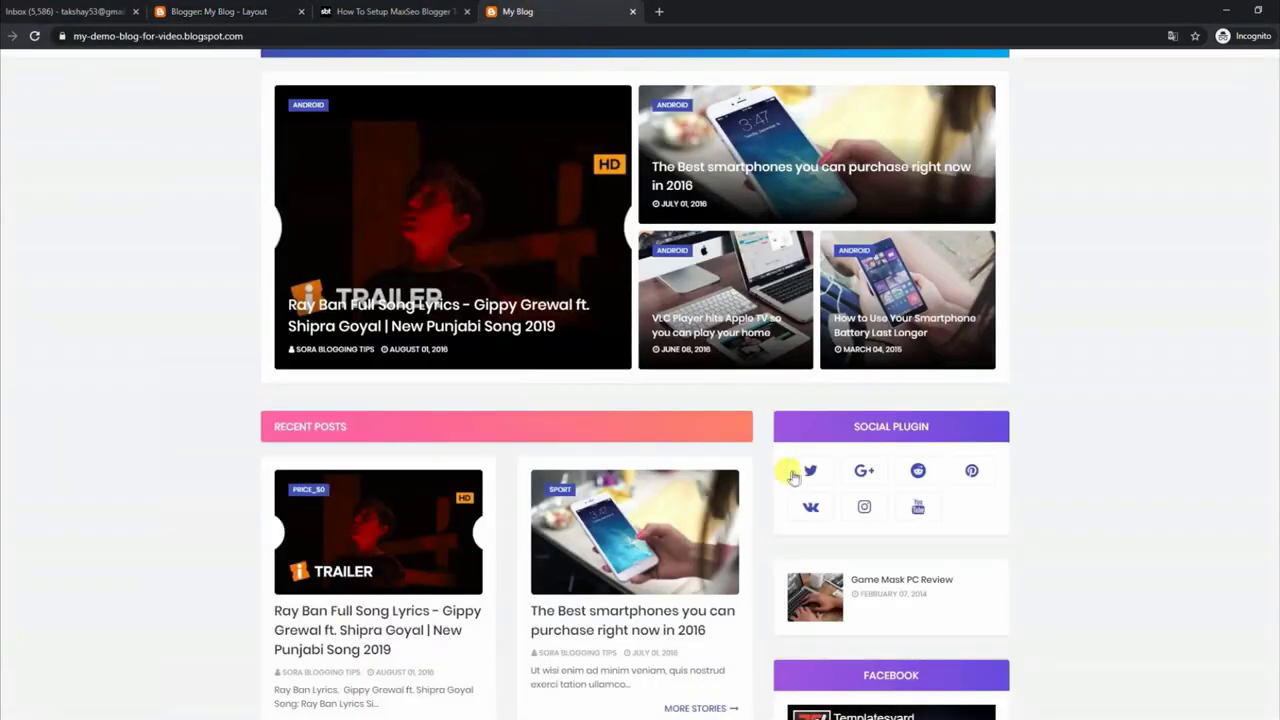
click(35, 37)
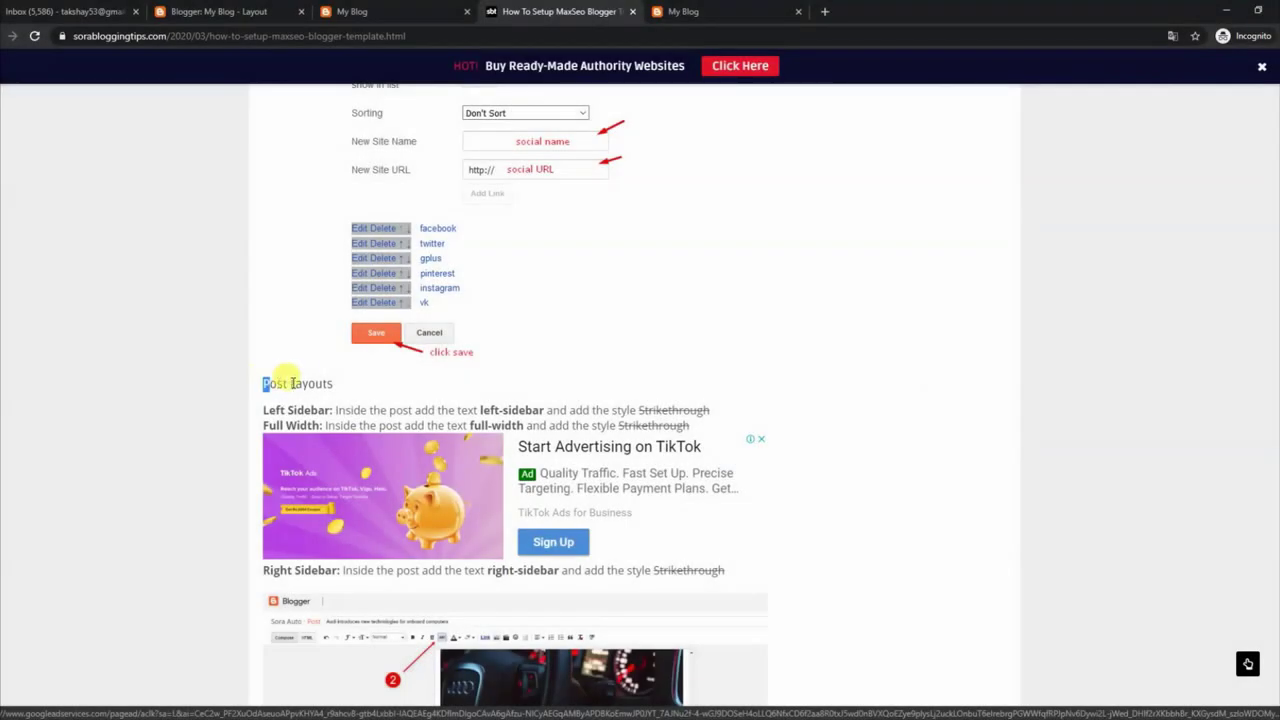
Read the setup guide's Post Layouts instructions for the left sidebar, full width and right sidebar options
drag(292, 383, 340, 388)
drag(264, 410, 676, 404)
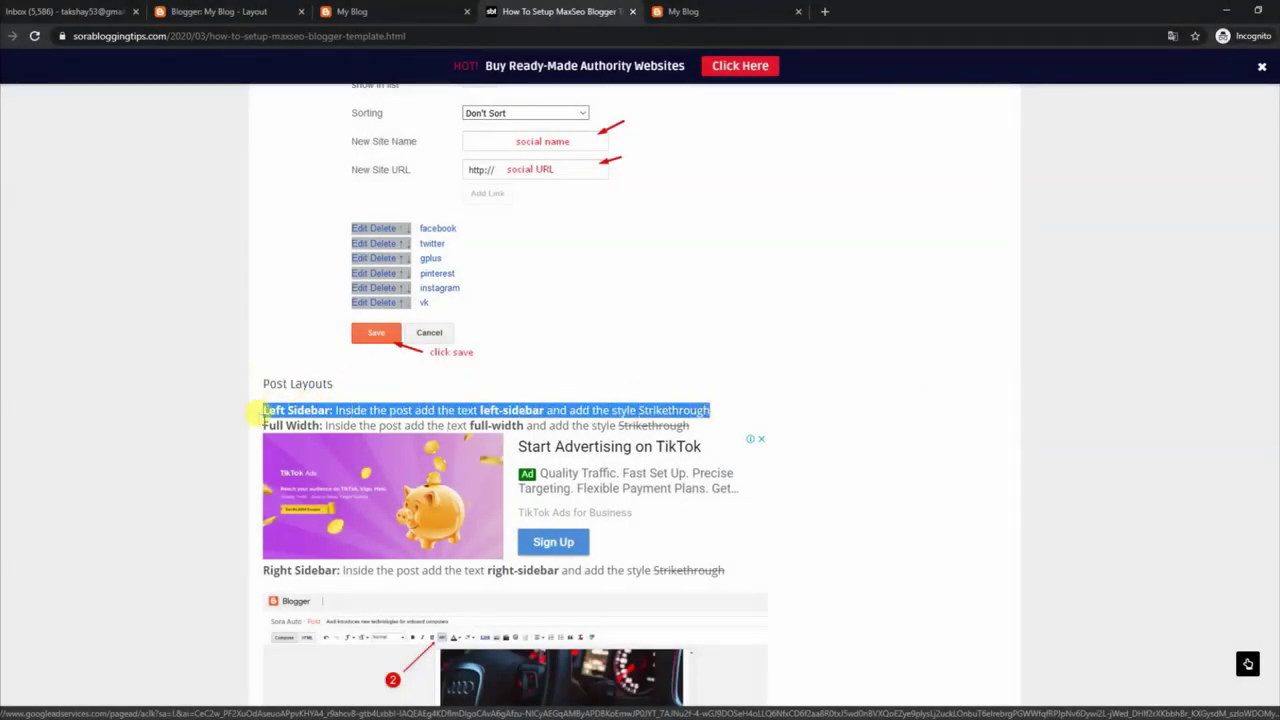
drag(264, 426, 685, 432)
drag(264, 570, 728, 570)
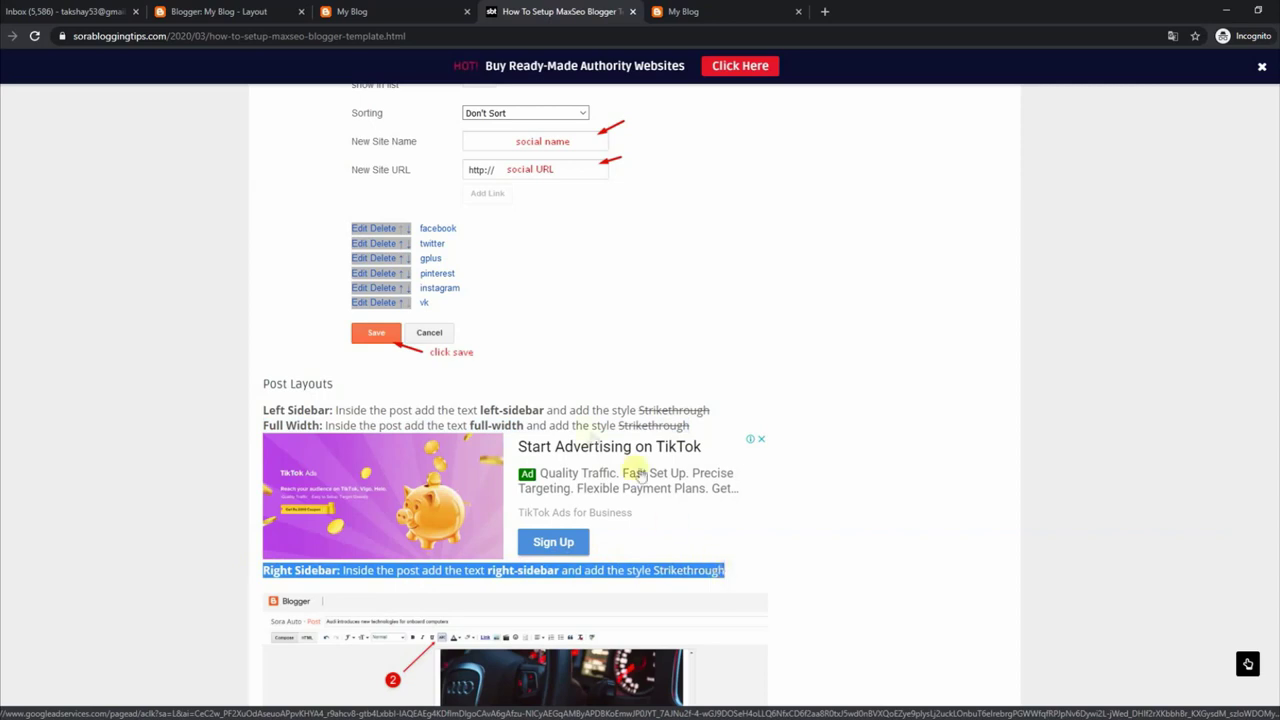
Copy the text full-width from the Full Width line of the guide's Post Layouts section
drag(471, 425, 508, 425)
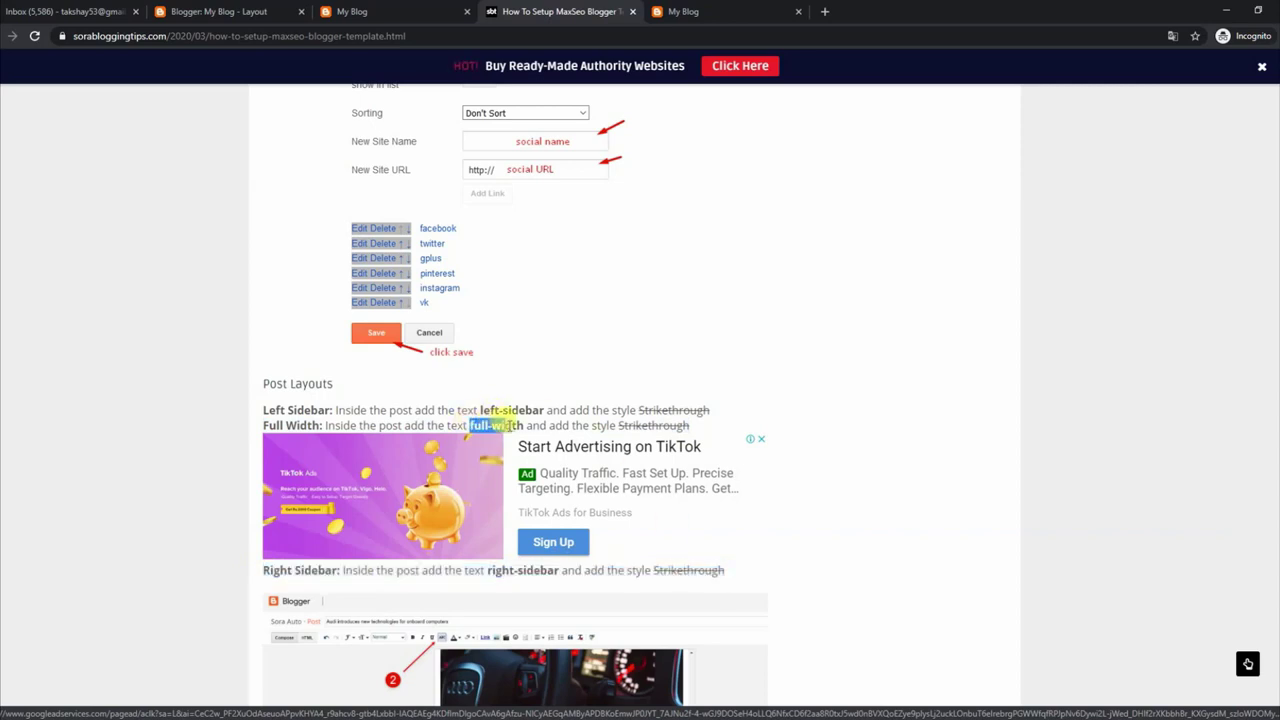
right_click(516, 430)
click(530, 442)
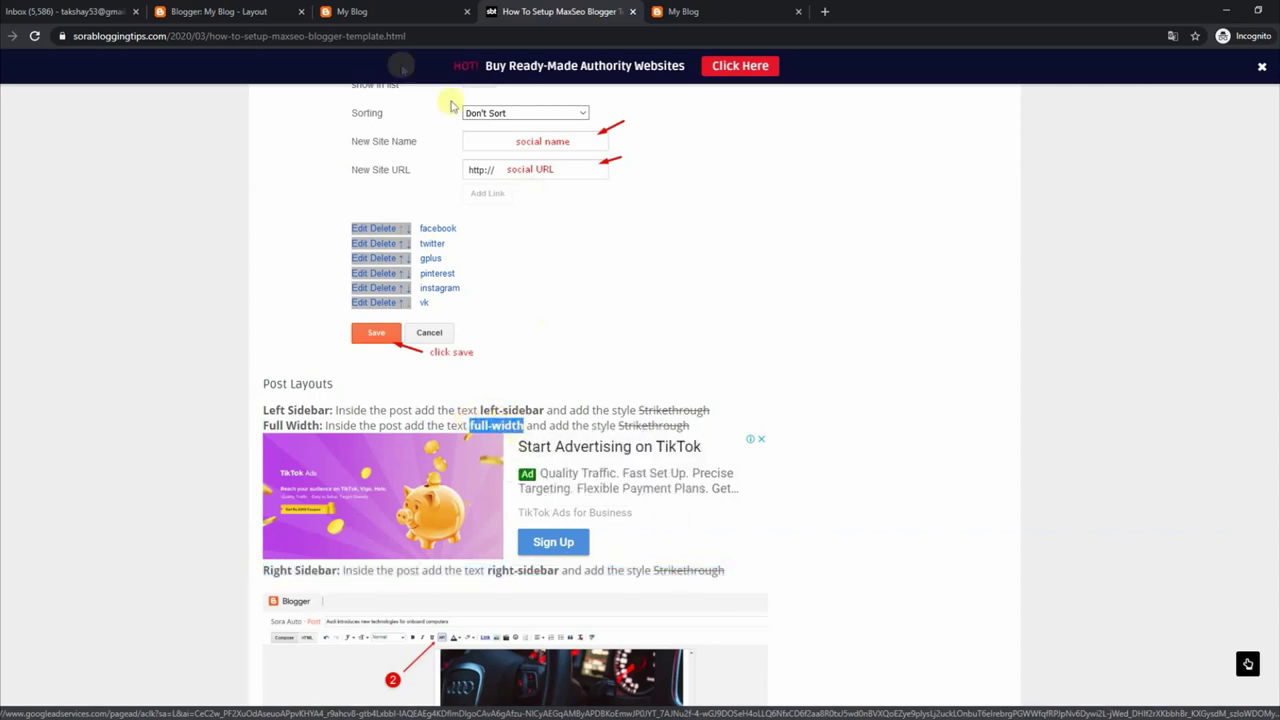
Open the Ray Ban Full Song Lyrics post for editing from the blog's list of all posts
click(265, 11)
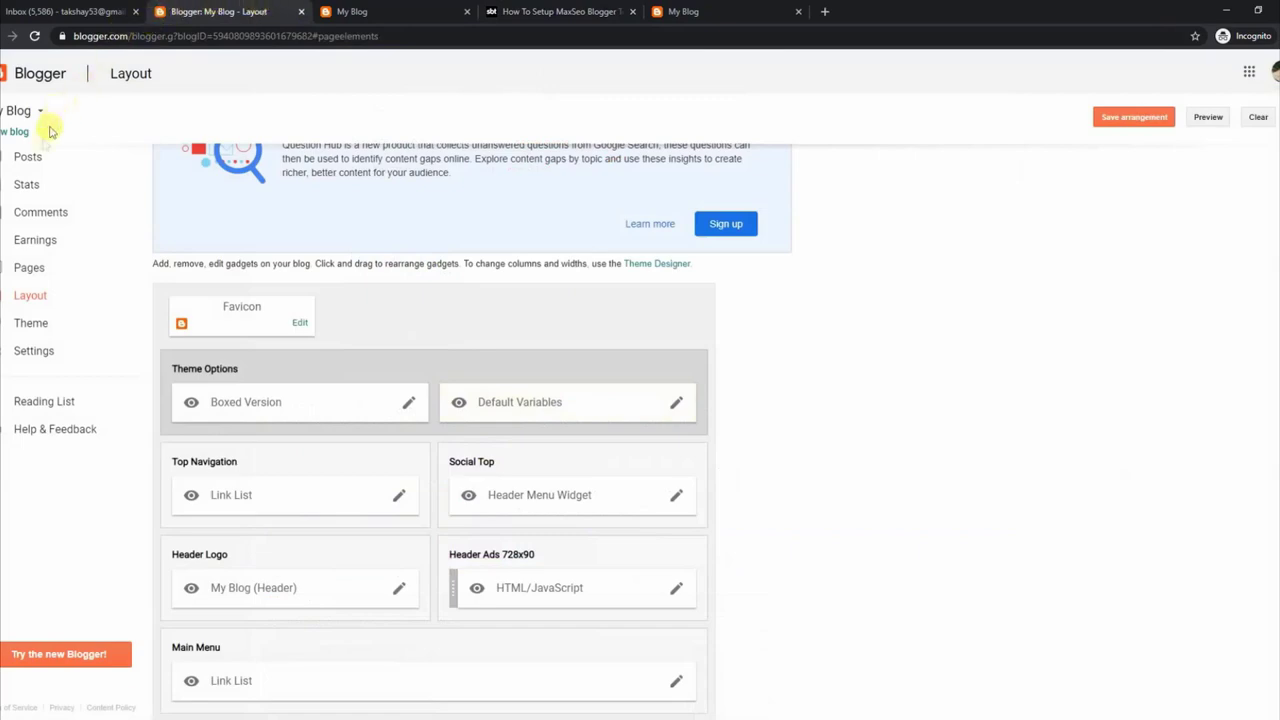
click(38, 159)
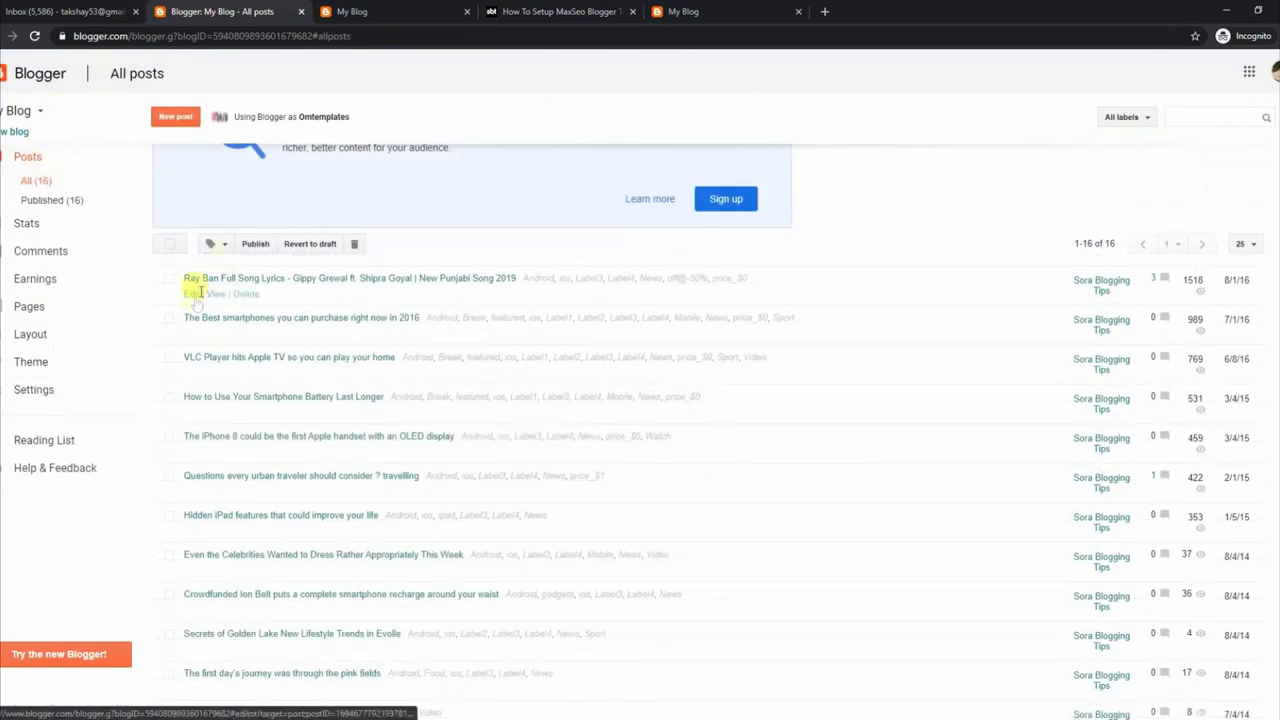
click(195, 293)
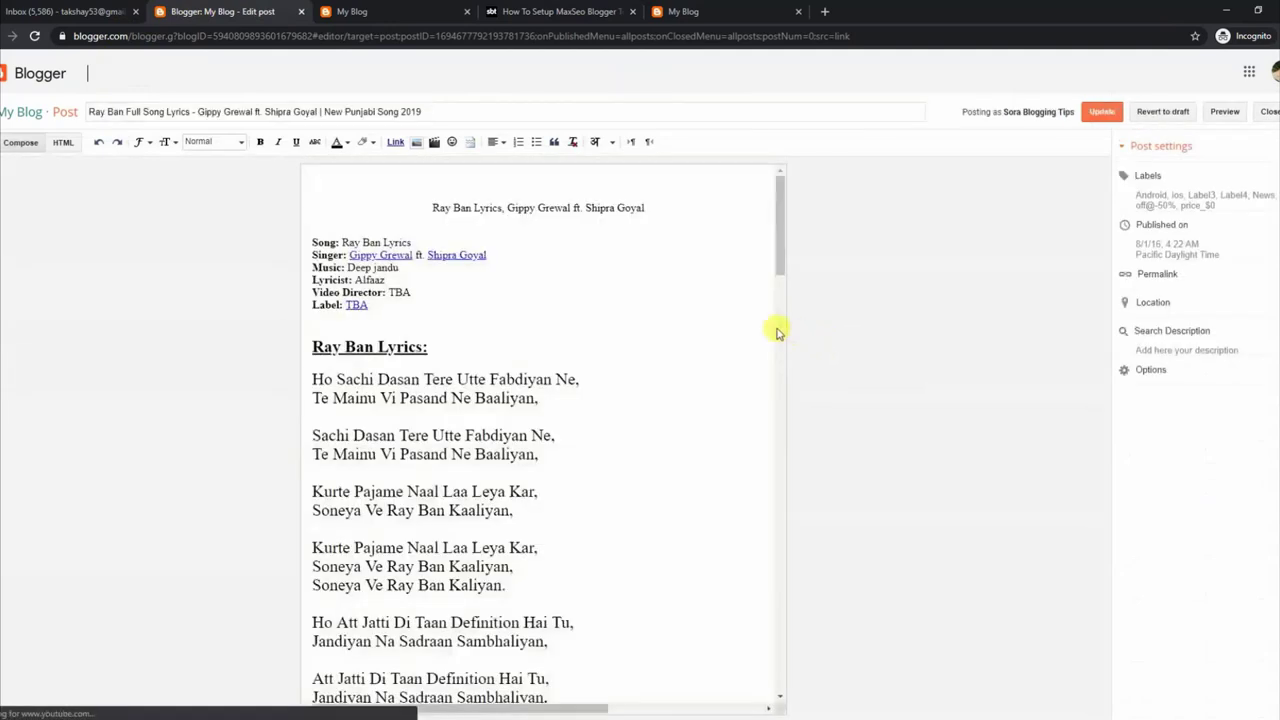
Replace the layout text above the trailer video in the post with the copied full-width text and update the post
drag(778, 222, 811, 556)
drag(372, 369, 314, 367)
key(BackSpace)
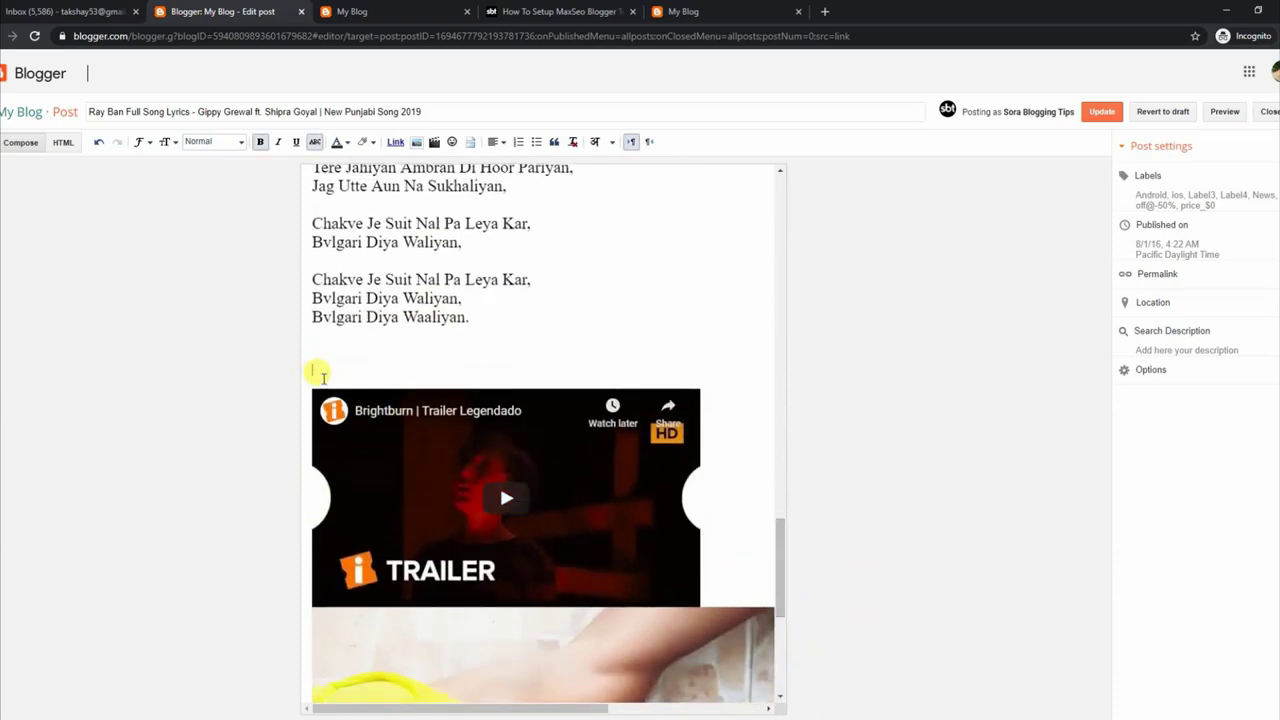
key(ctrl+v)
drag(374, 368, 302, 374)
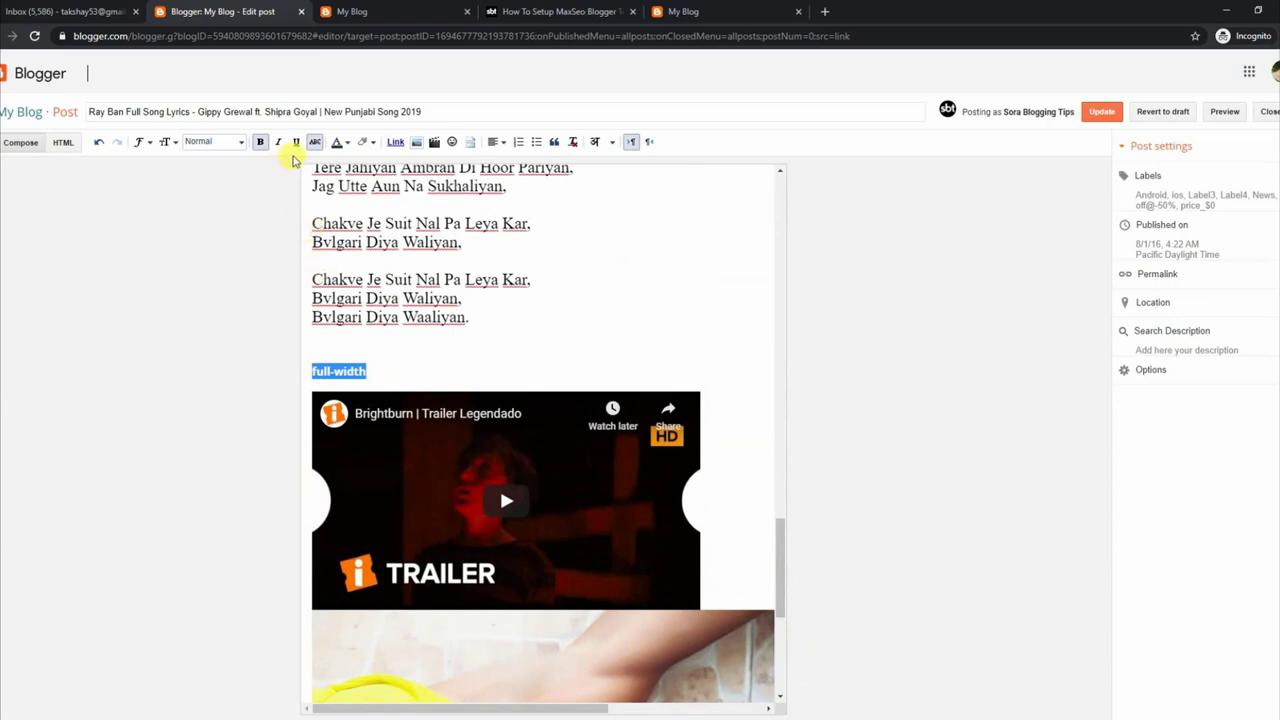
click(437, 369)
click(1103, 111)
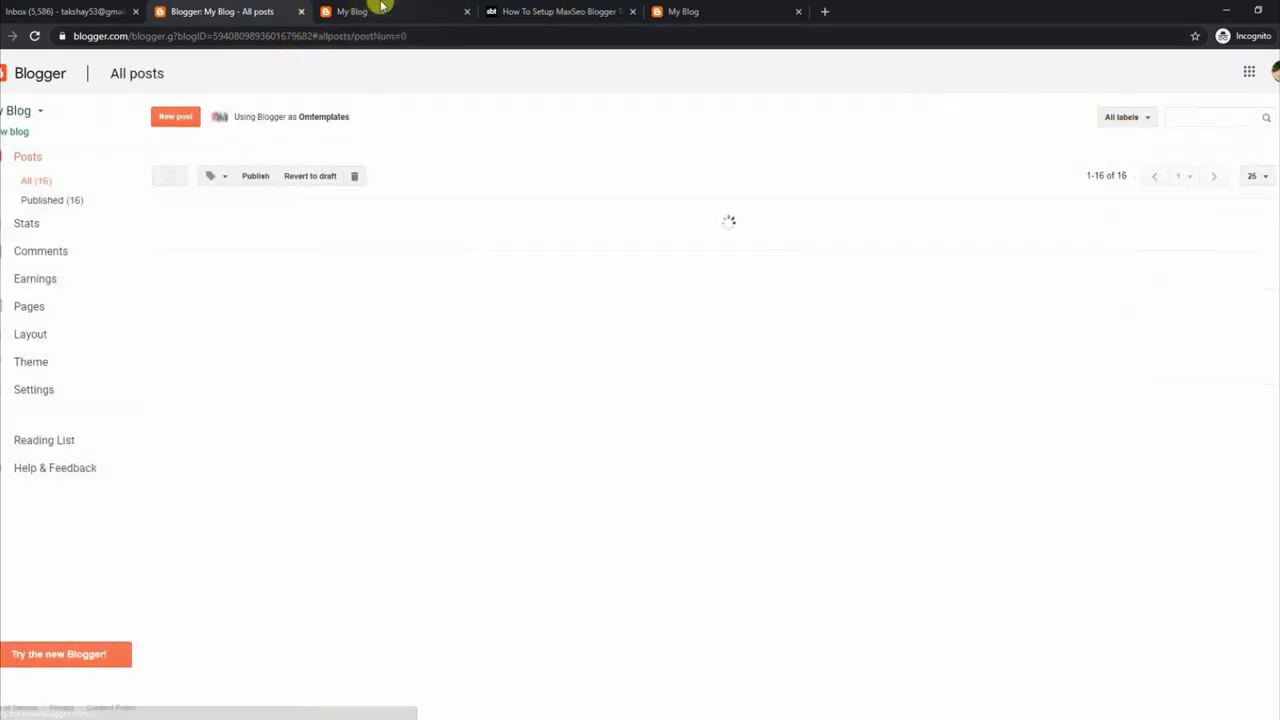
View the published Ray Ban Full Song Lyrics post and examine its layout from start to end
click(381, 7)
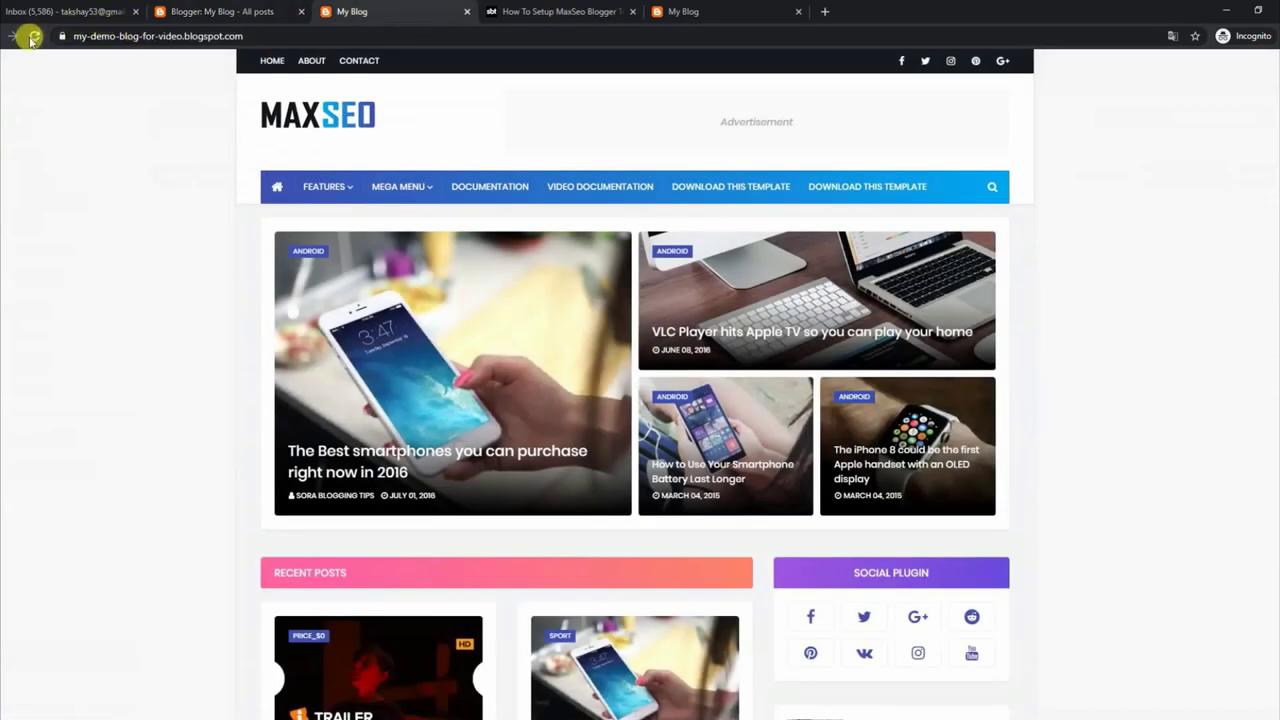
click(216, 14)
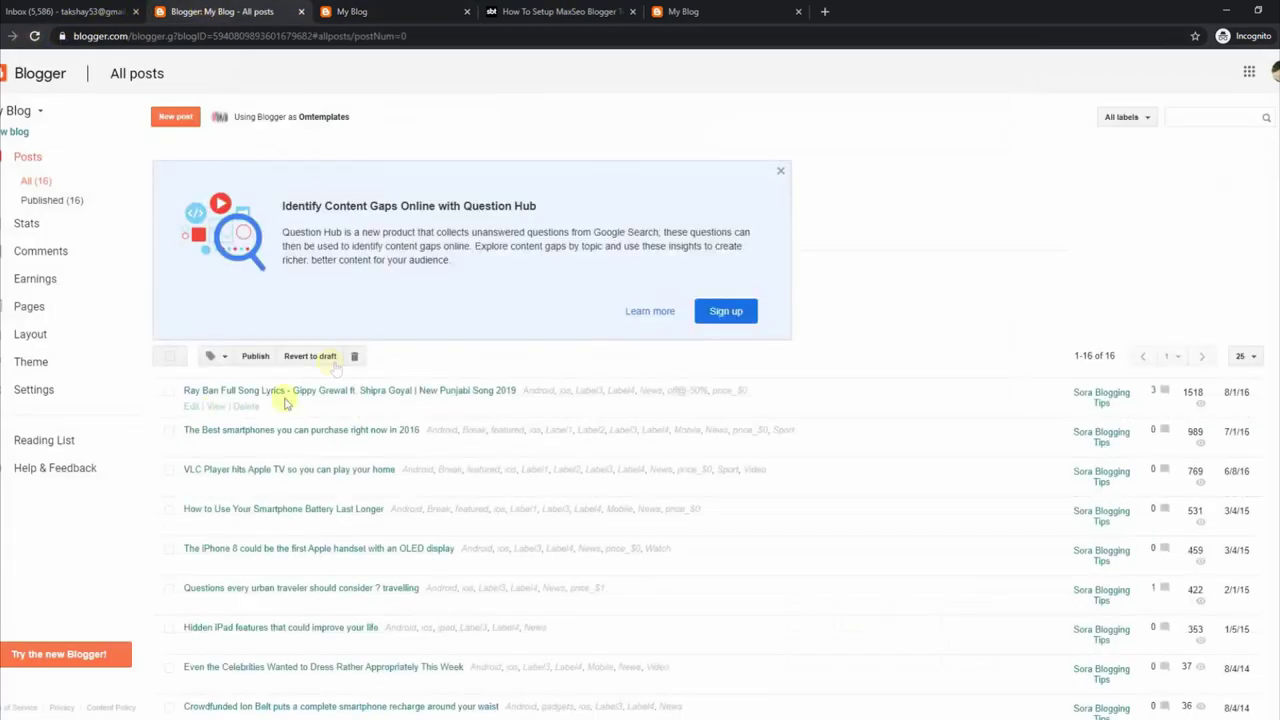
click(216, 406)
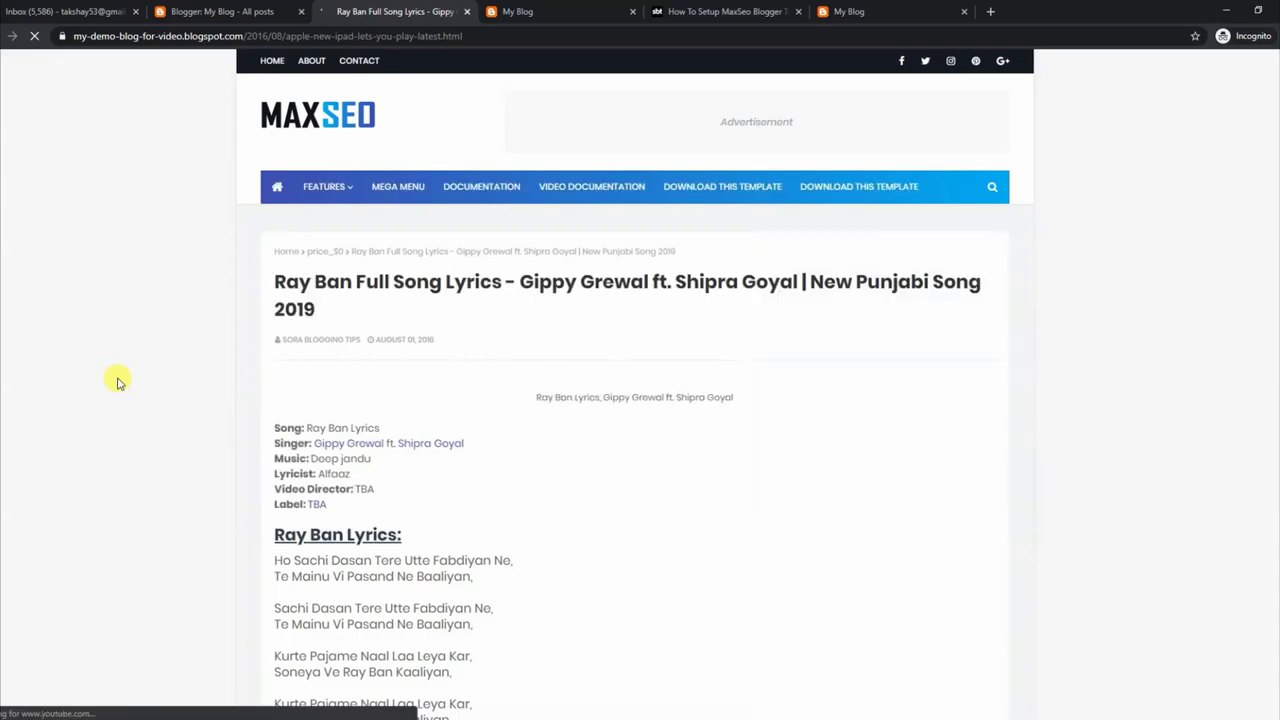
scroll(1232, 192, down, 10)
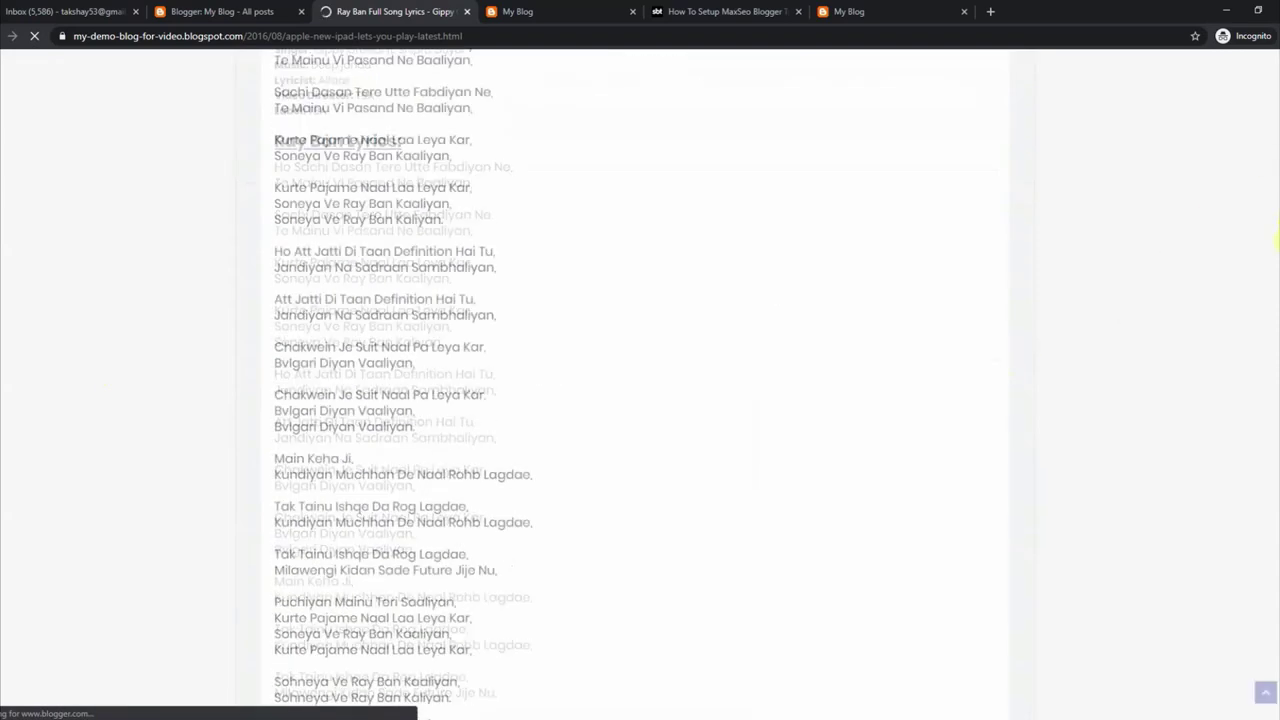
scroll(1232, 192, up, 10)
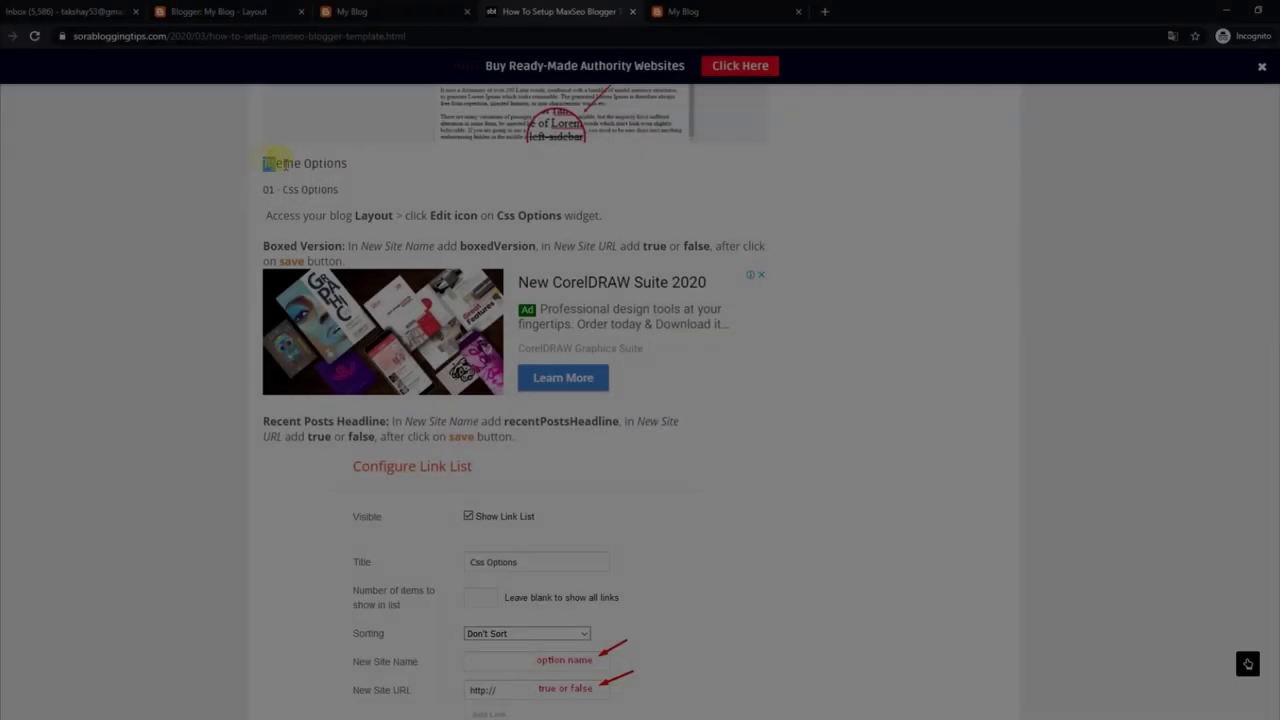
Read the Css Options instructions in the setup guide's Theme Options section
drag(268, 163, 338, 170)
drag(263, 187, 334, 188)
drag(268, 213, 602, 218)
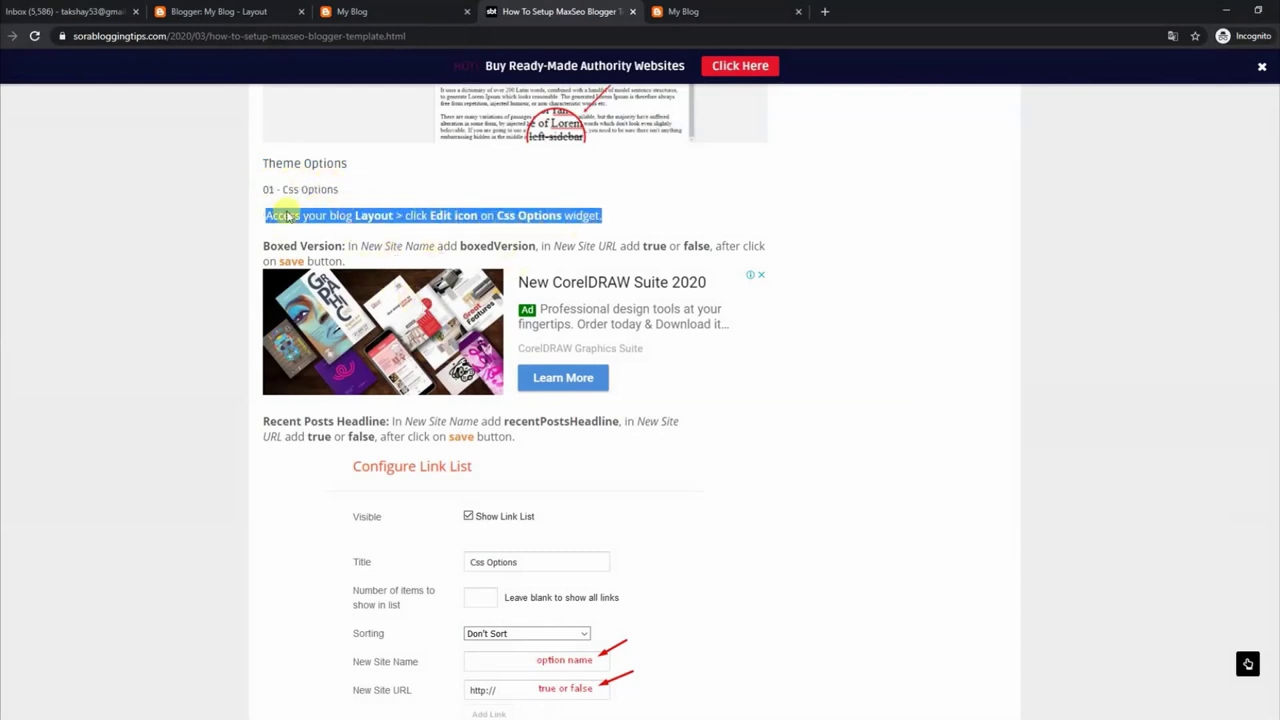
Set the boxedVersion entry's URL to true in the Boxed Version gadget under Theme Options in the blog layout
click(371, 14)
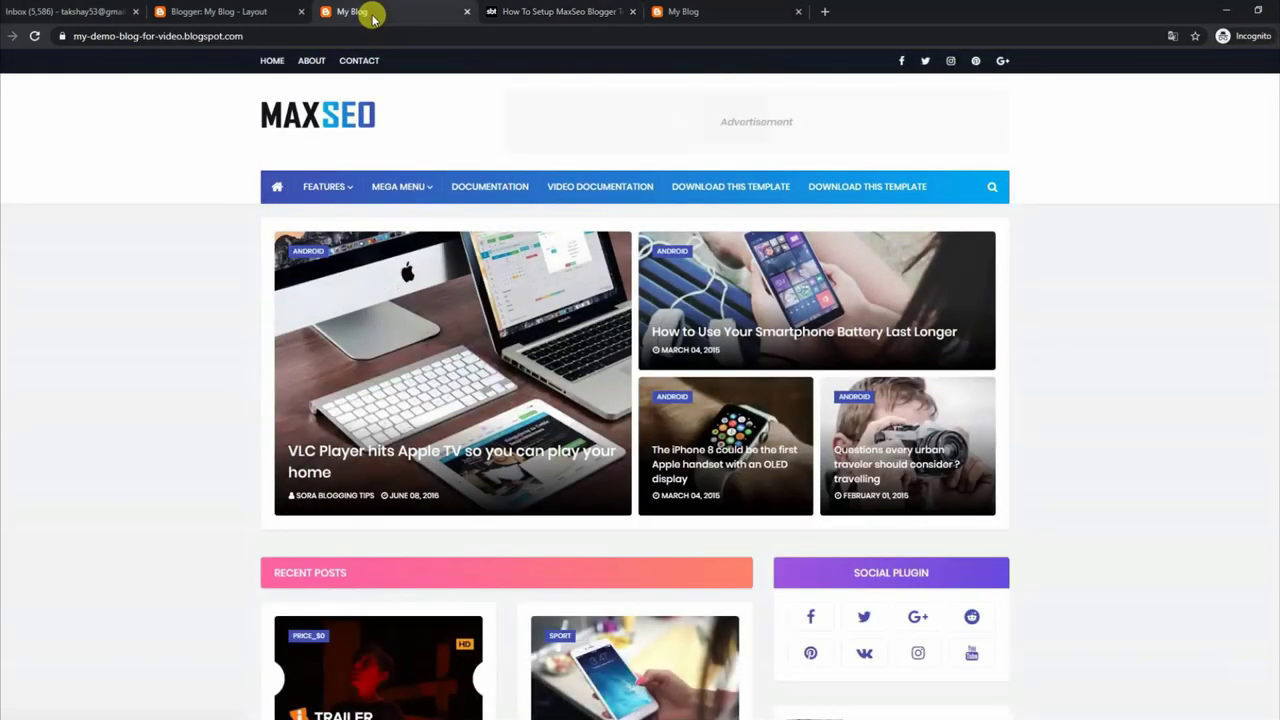
click(228, 12)
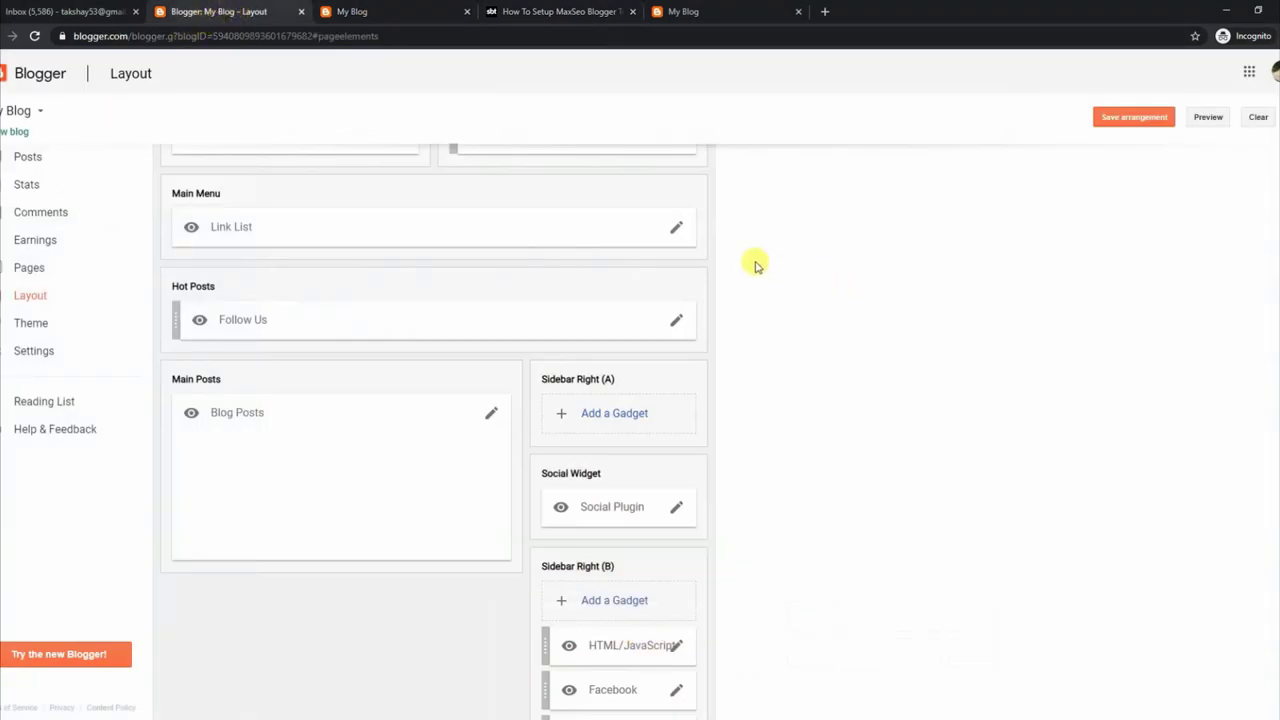
scroll(1257, 240, up, 5)
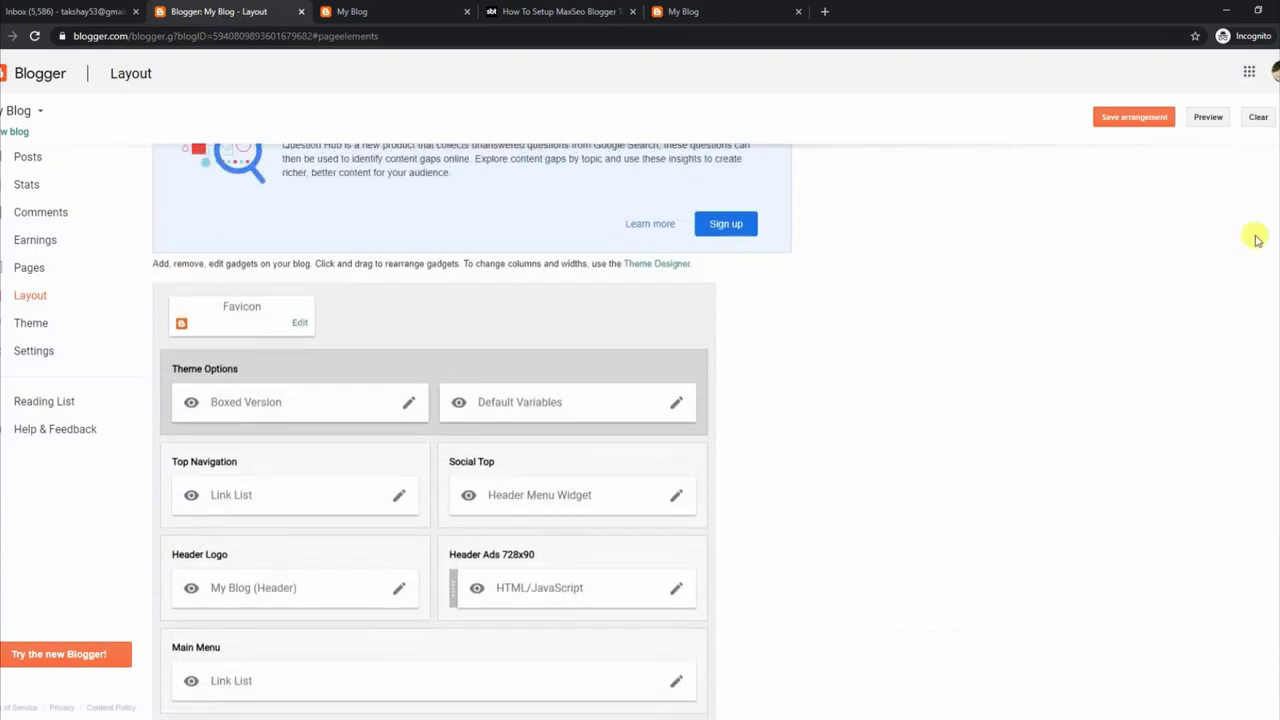
click(405, 401)
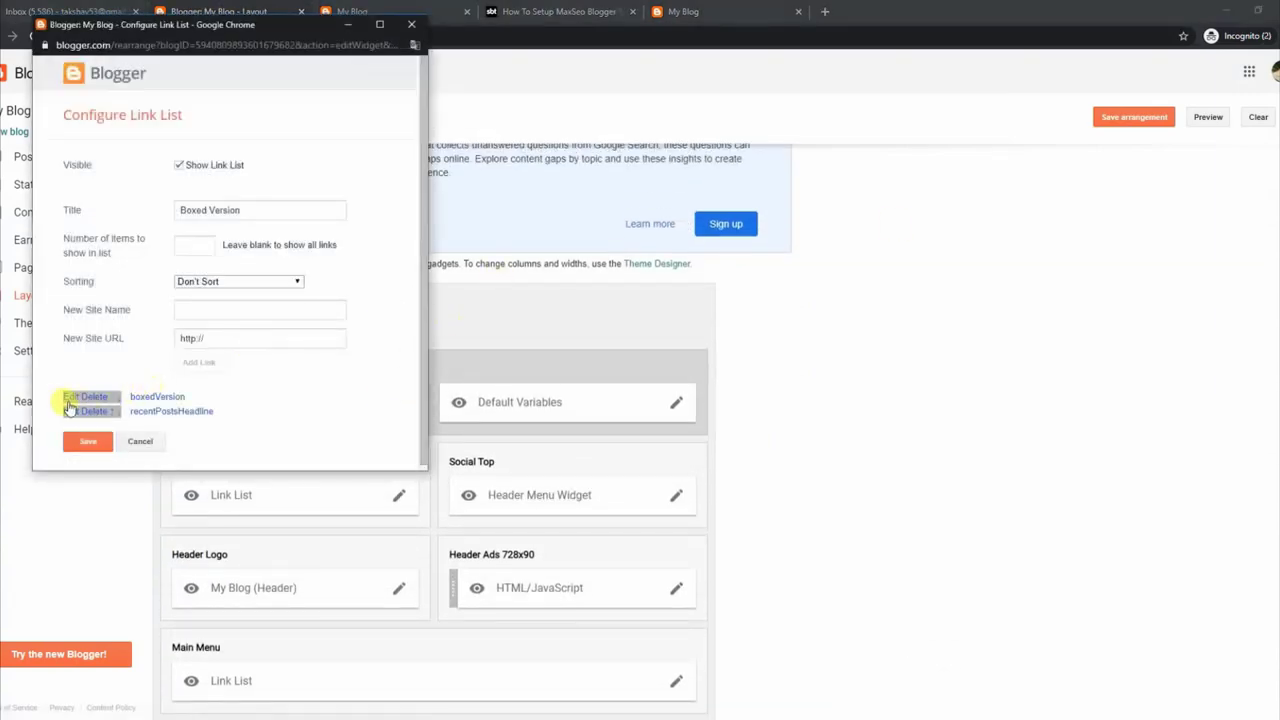
click(70, 397)
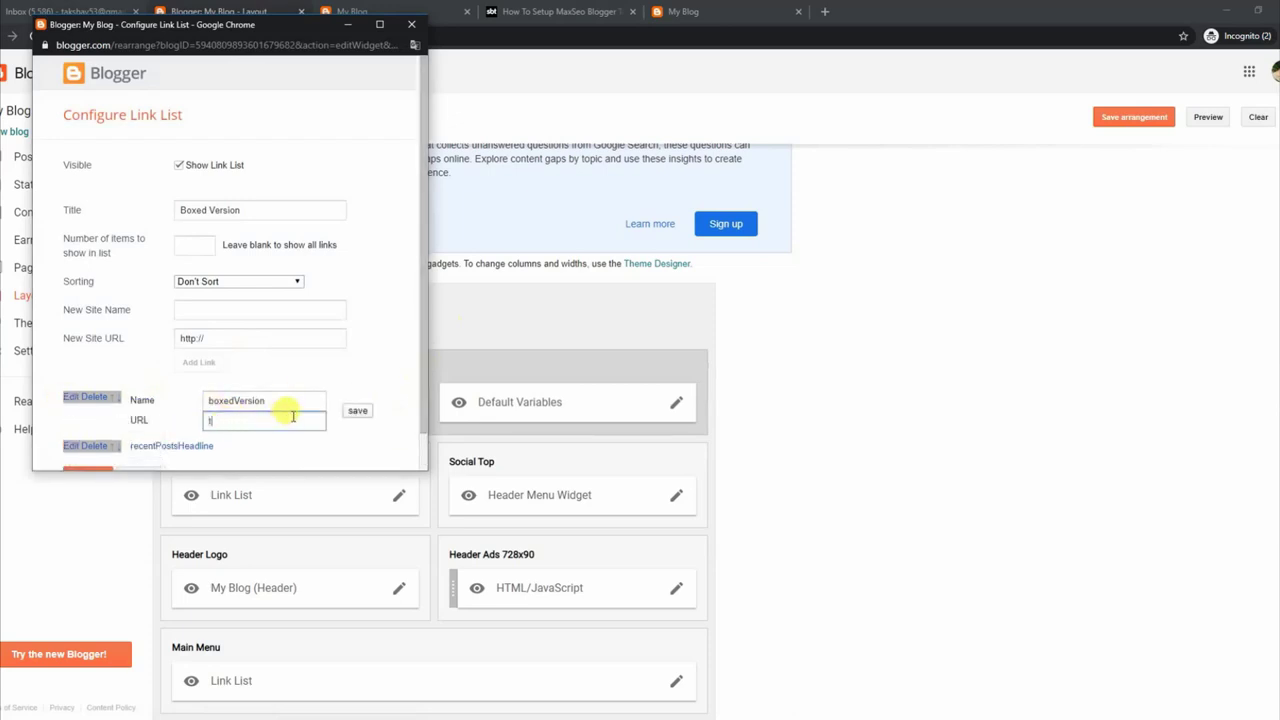
click(362, 410)
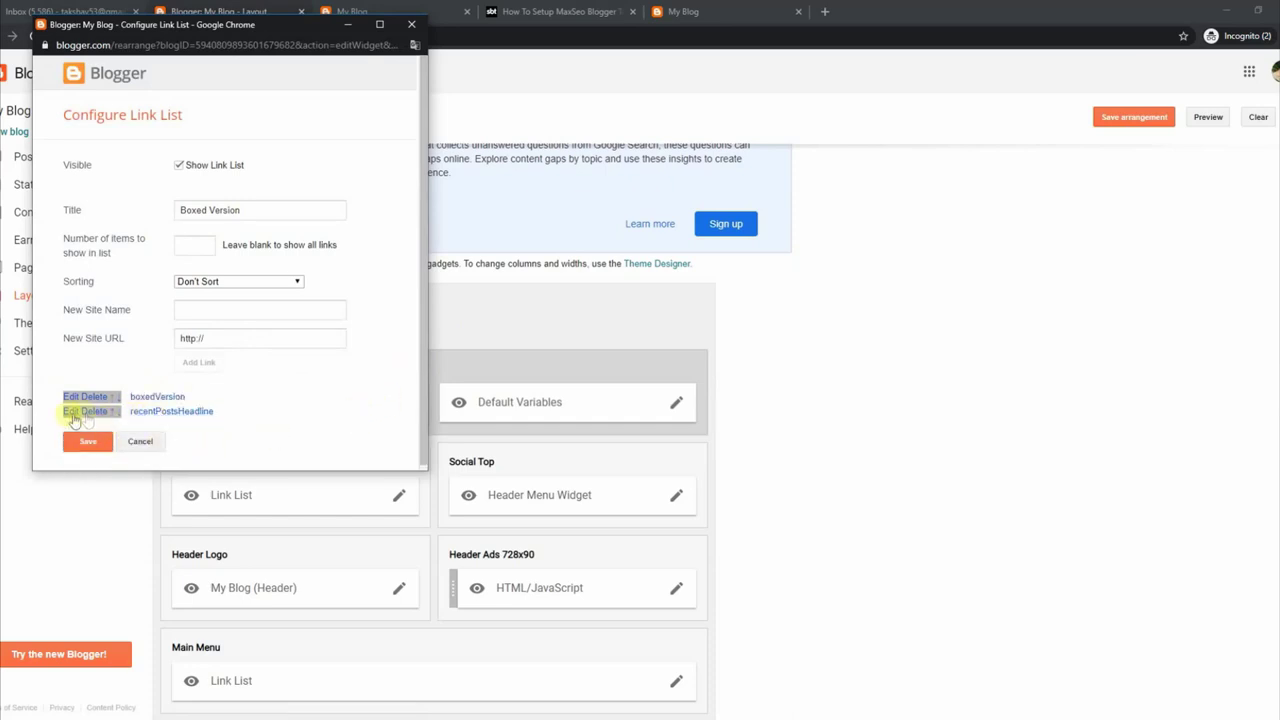
Check the recentPostsHeadline entry's URL value, save the Boxed Version gadget and reload the blog
click(72, 411)
click(215, 436)
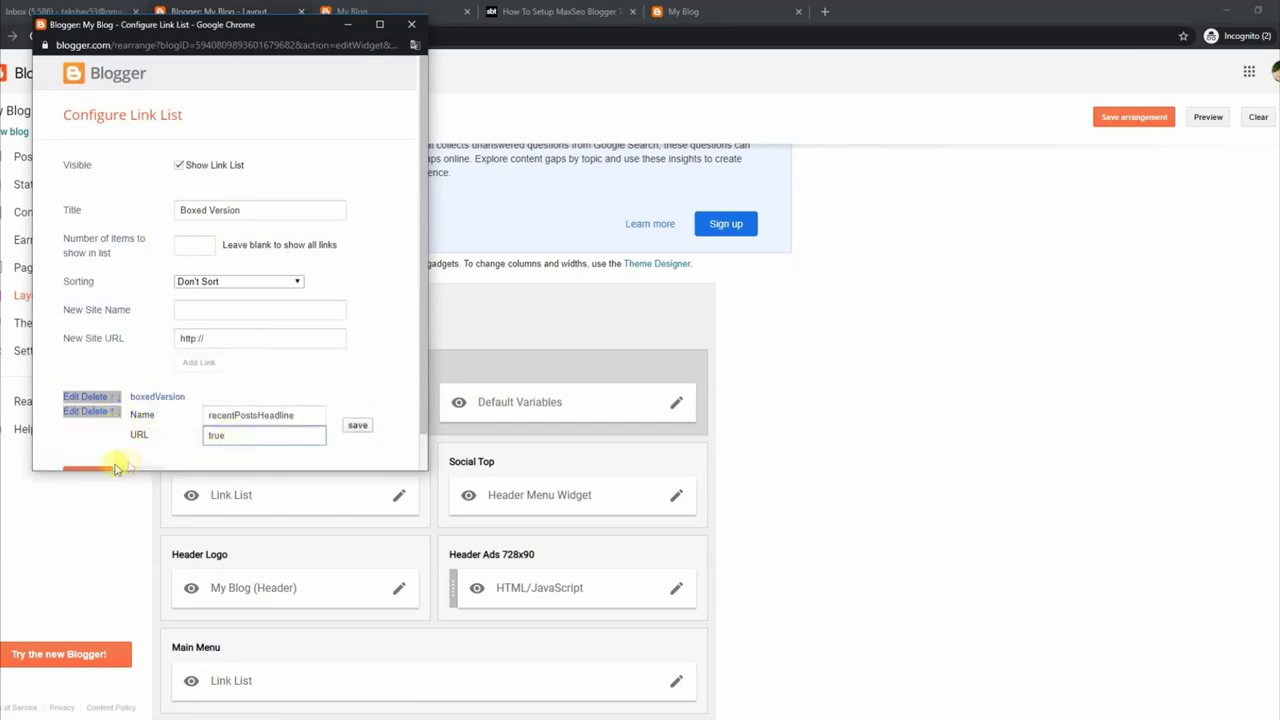
scroll(417, 400, down, 1)
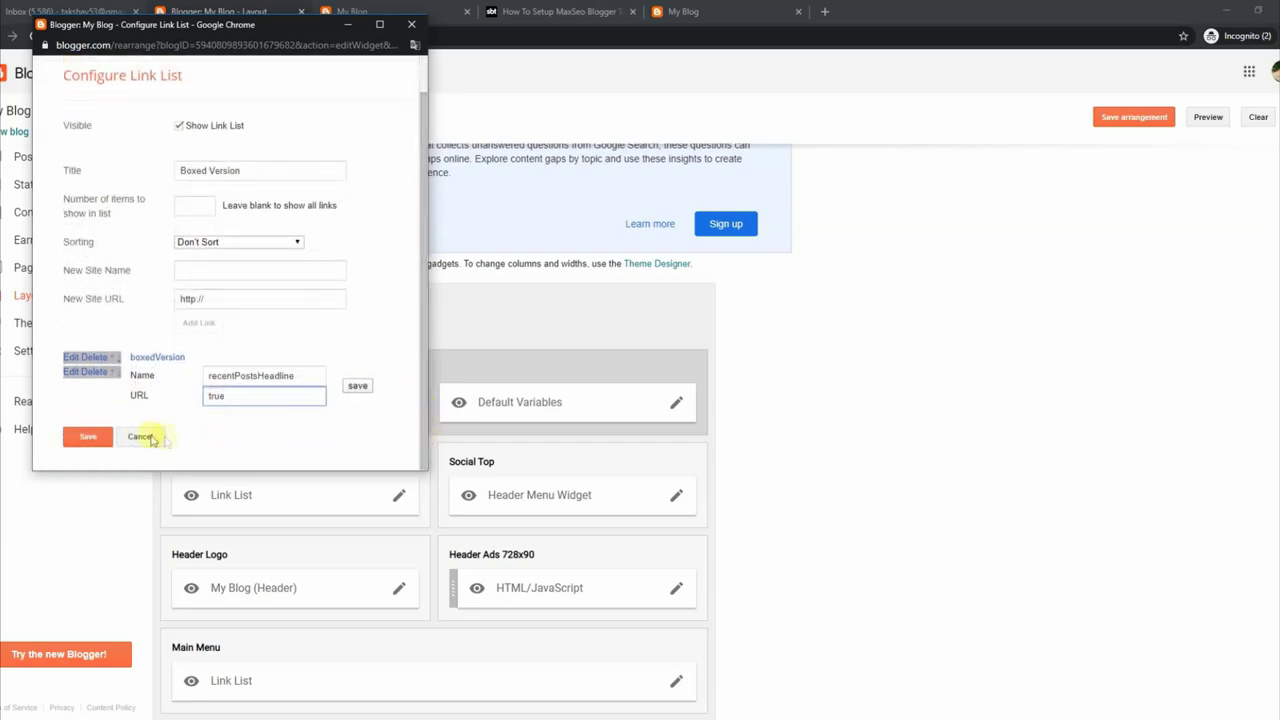
click(88, 436)
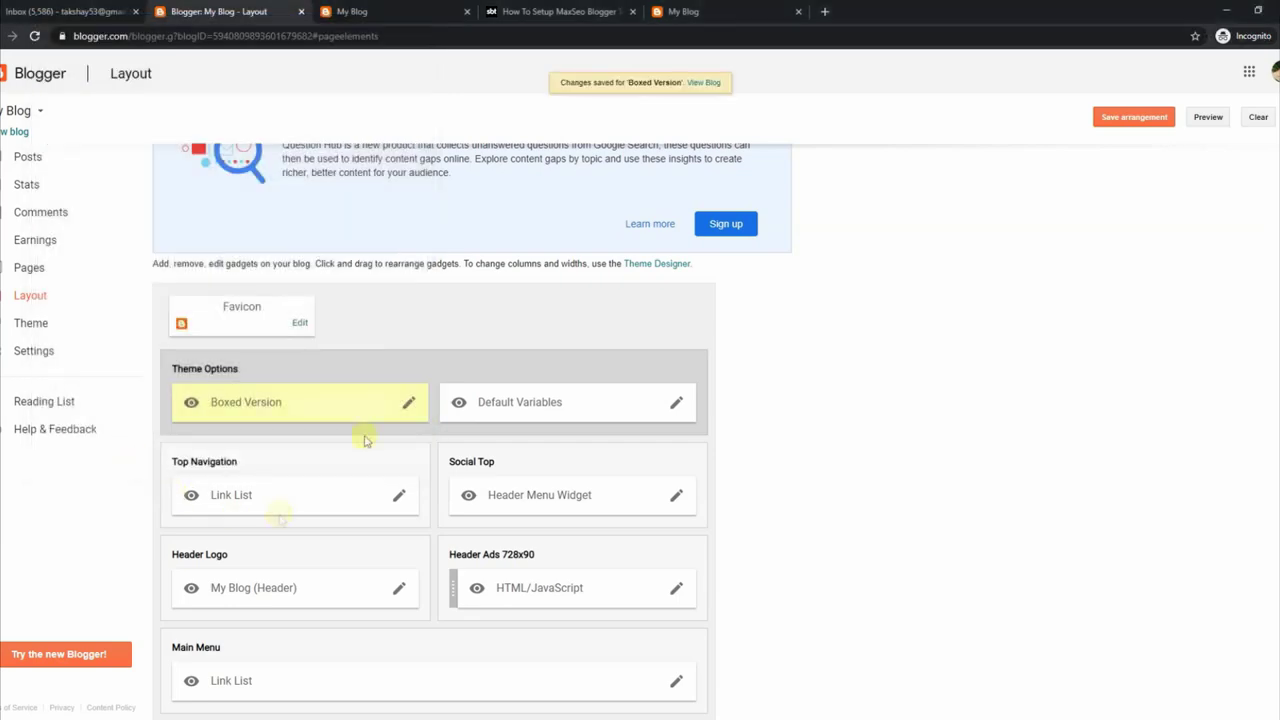
click(399, 9)
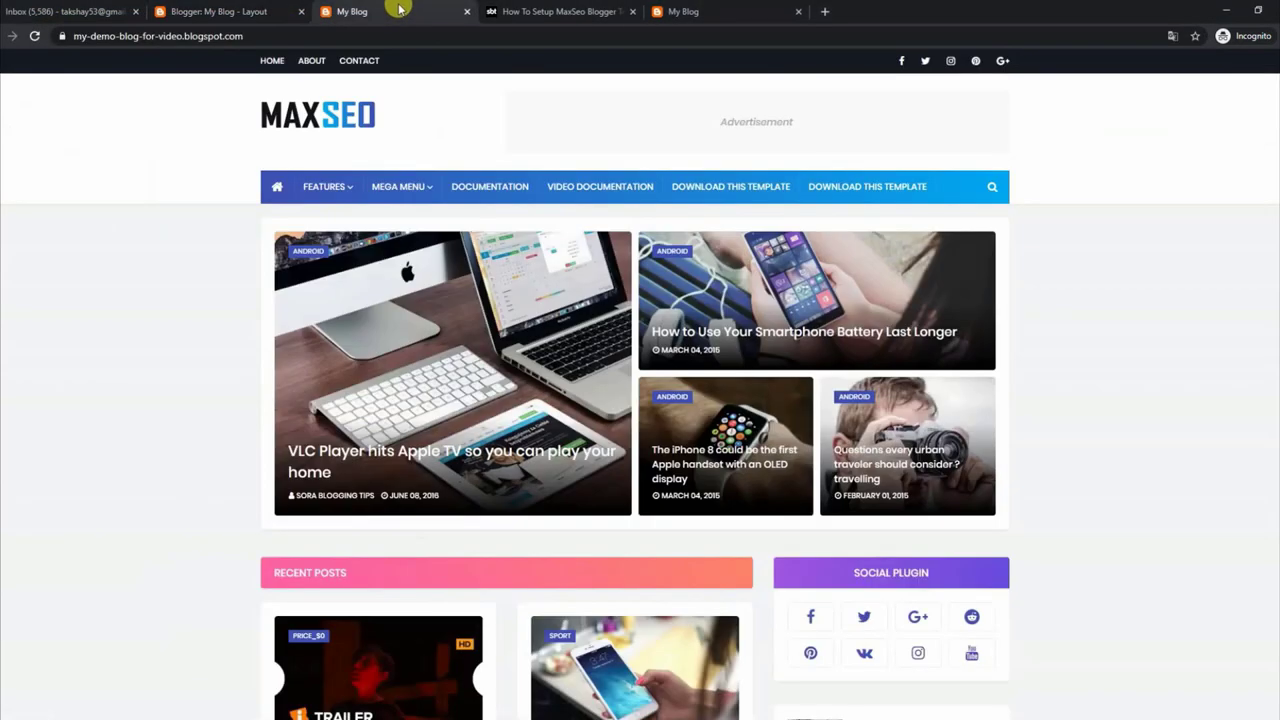
click(35, 37)
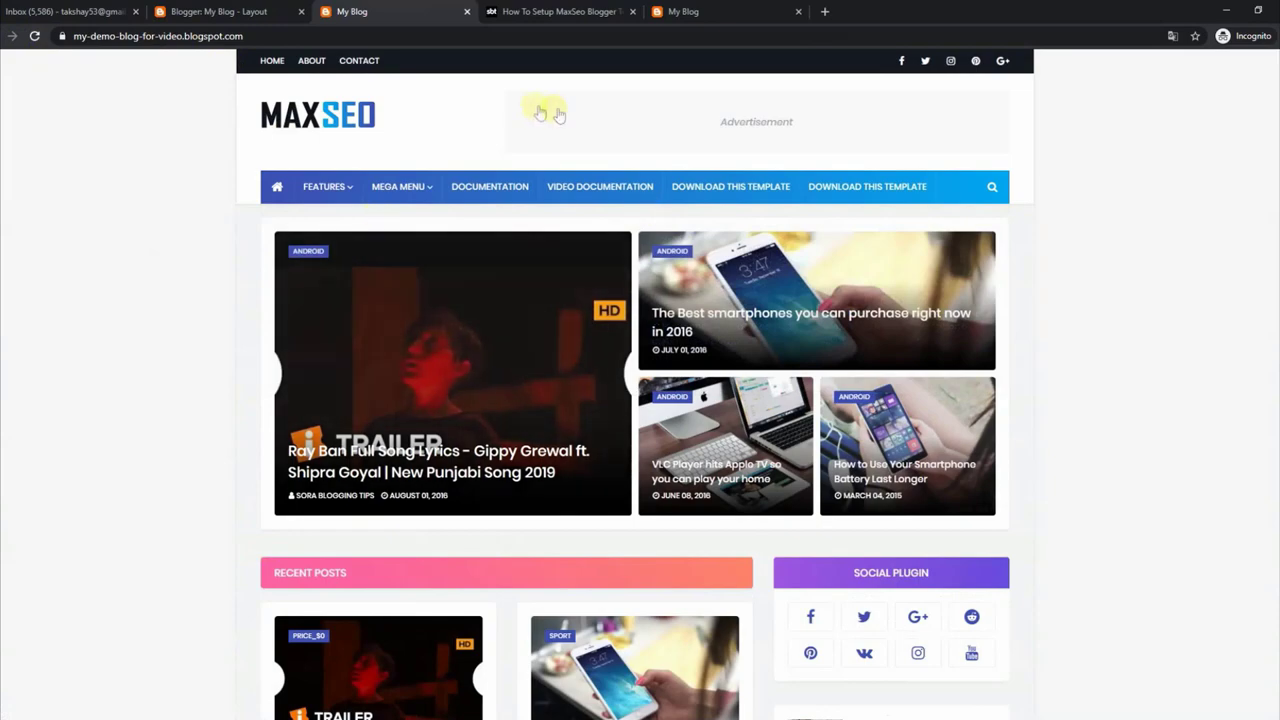
Read the guide's Default Variables instructions on posts per page, fixed sidebar, comments system and Disqus shortname
click(603, 8)
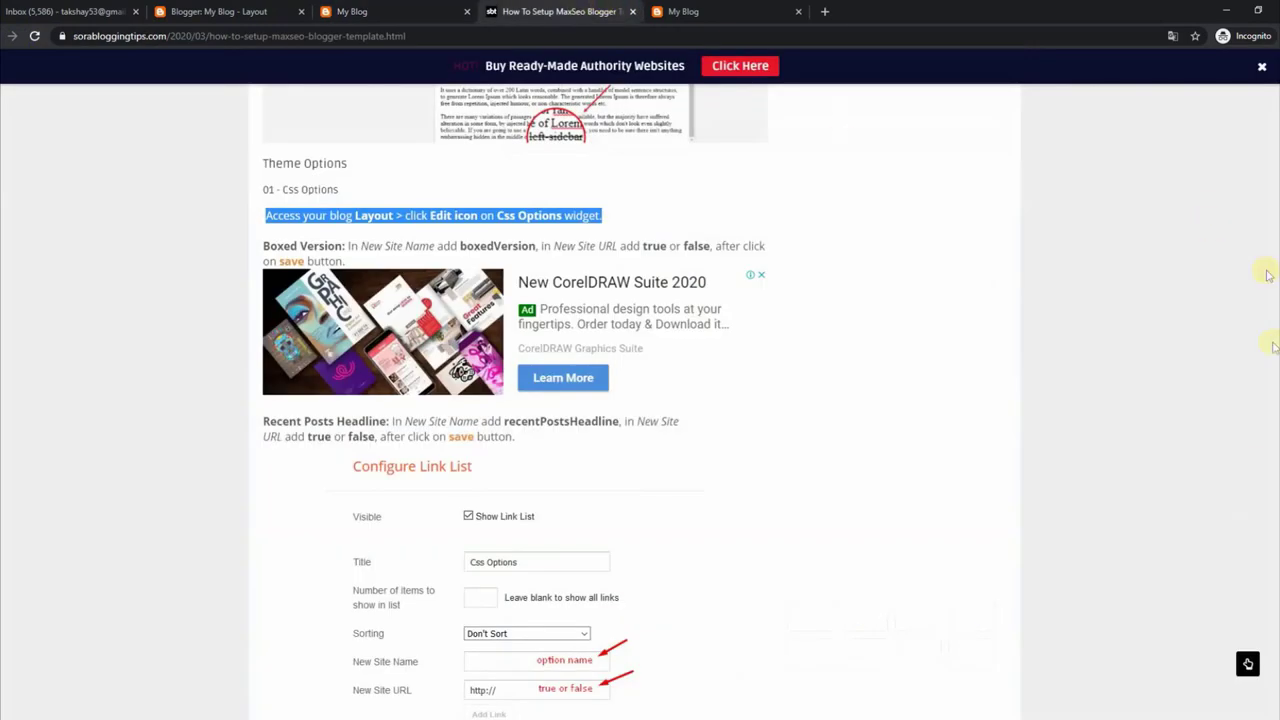
scroll(923, 443, down, 6)
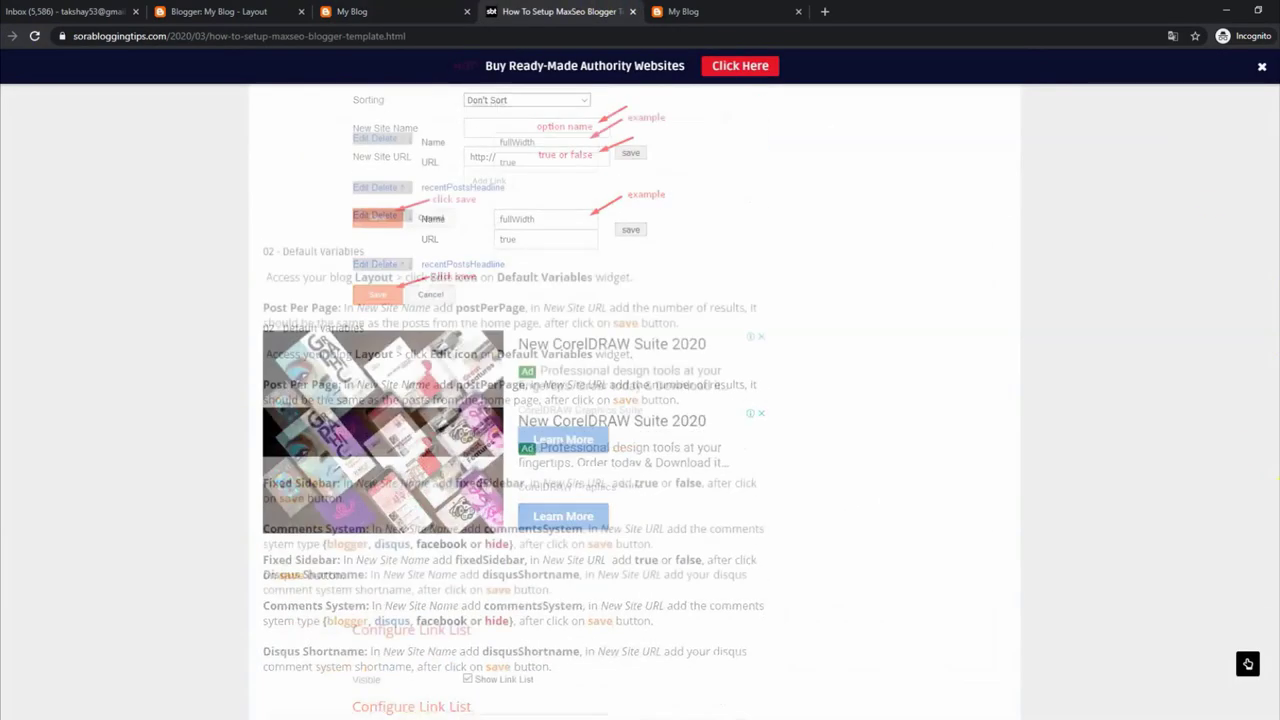
drag(263, 212, 366, 212)
drag(266, 238, 620, 238)
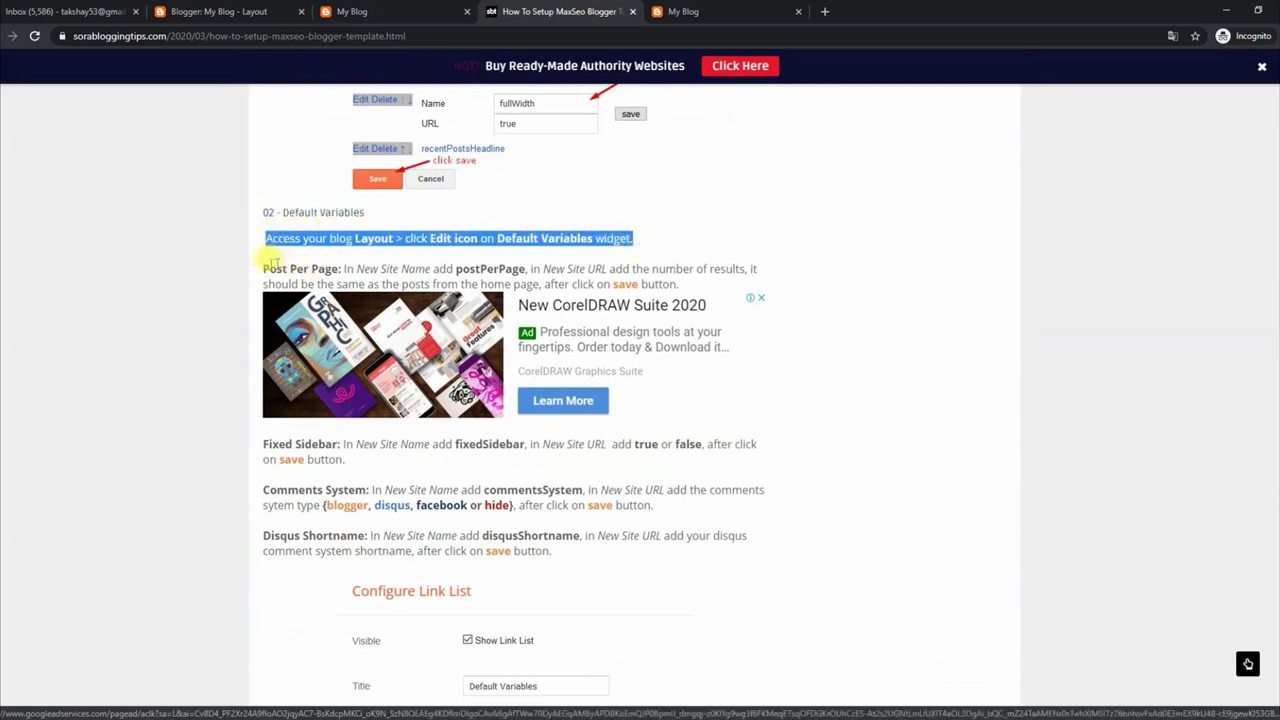
drag(263, 268, 688, 287)
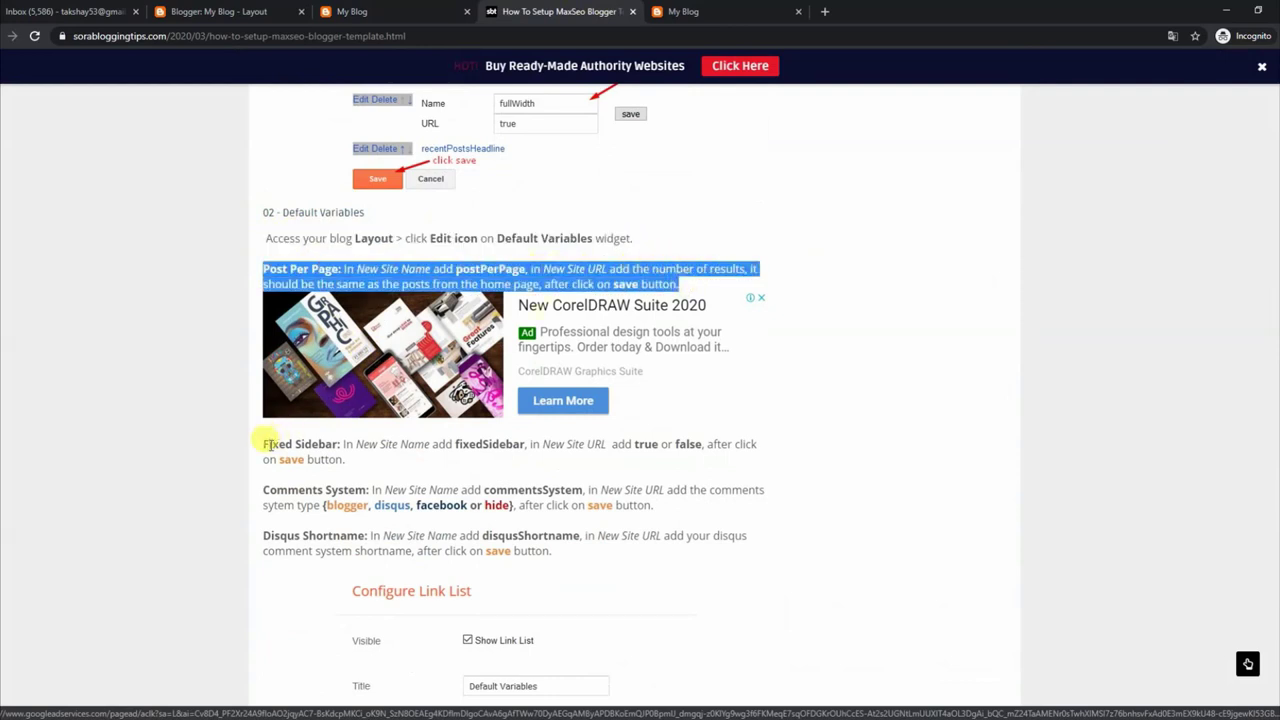
drag(263, 443, 376, 463)
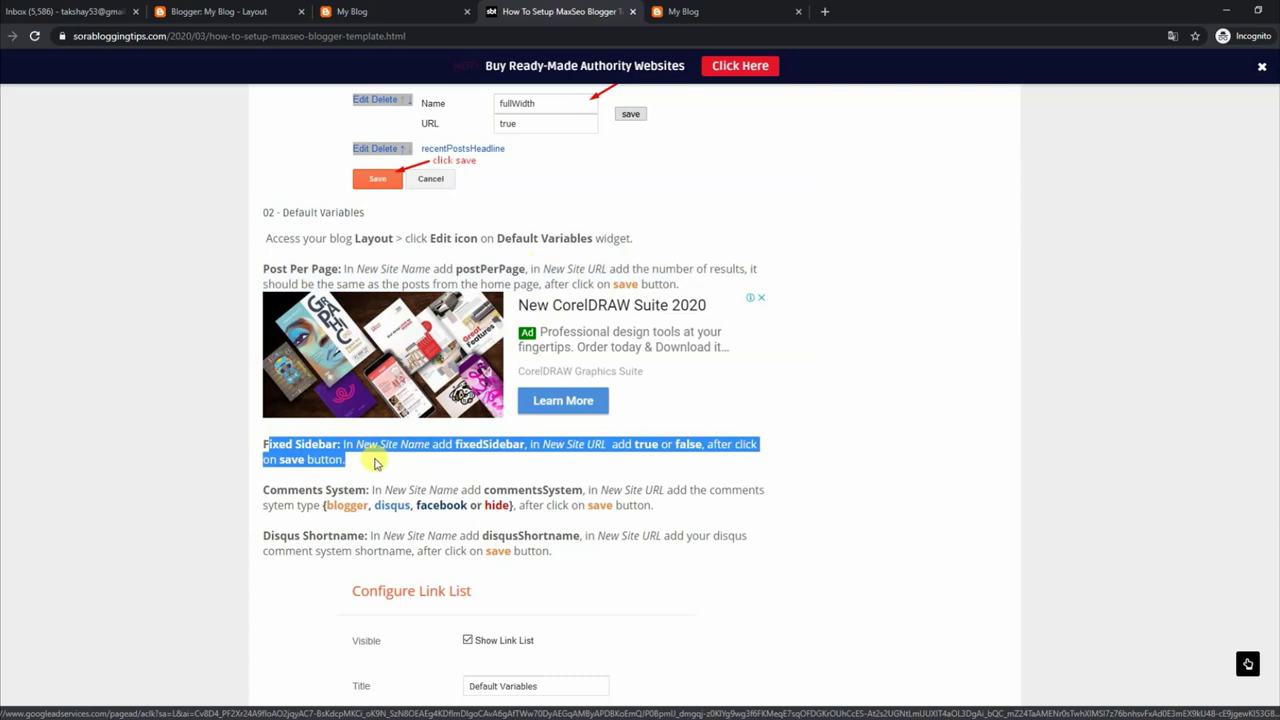
drag(265, 485, 549, 500)
drag(265, 489, 663, 505)
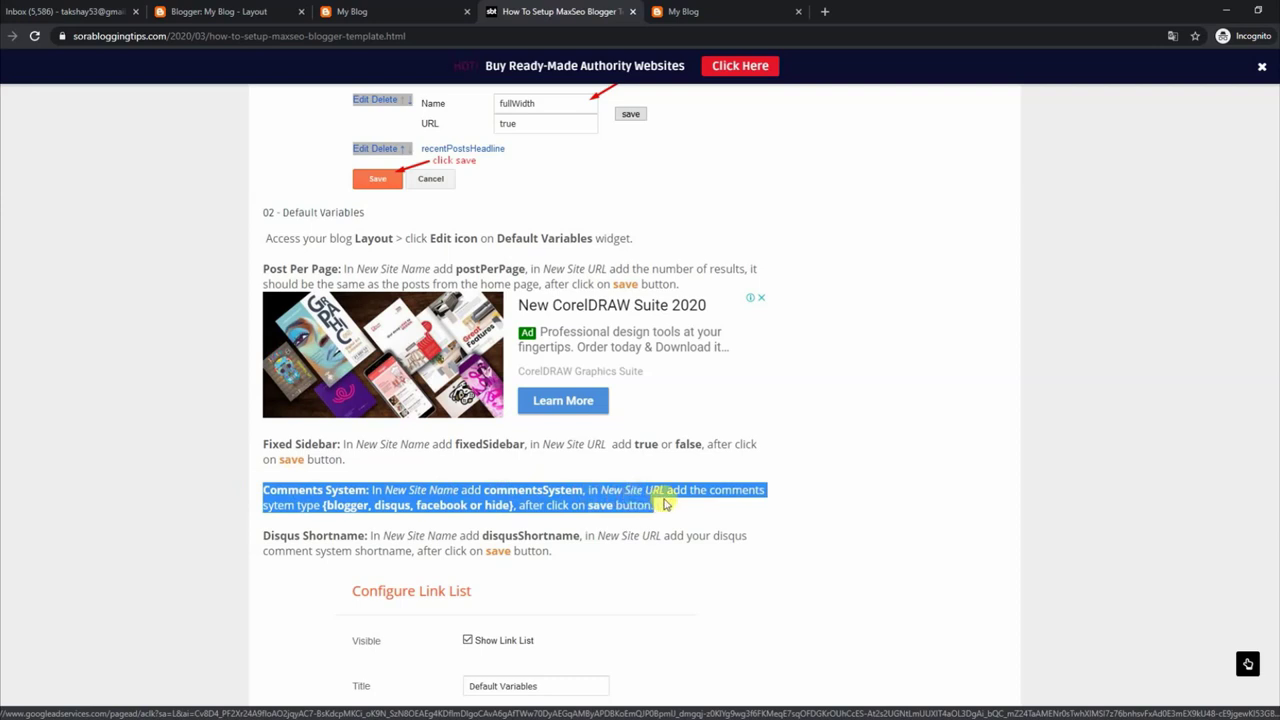
drag(553, 556, 270, 532)
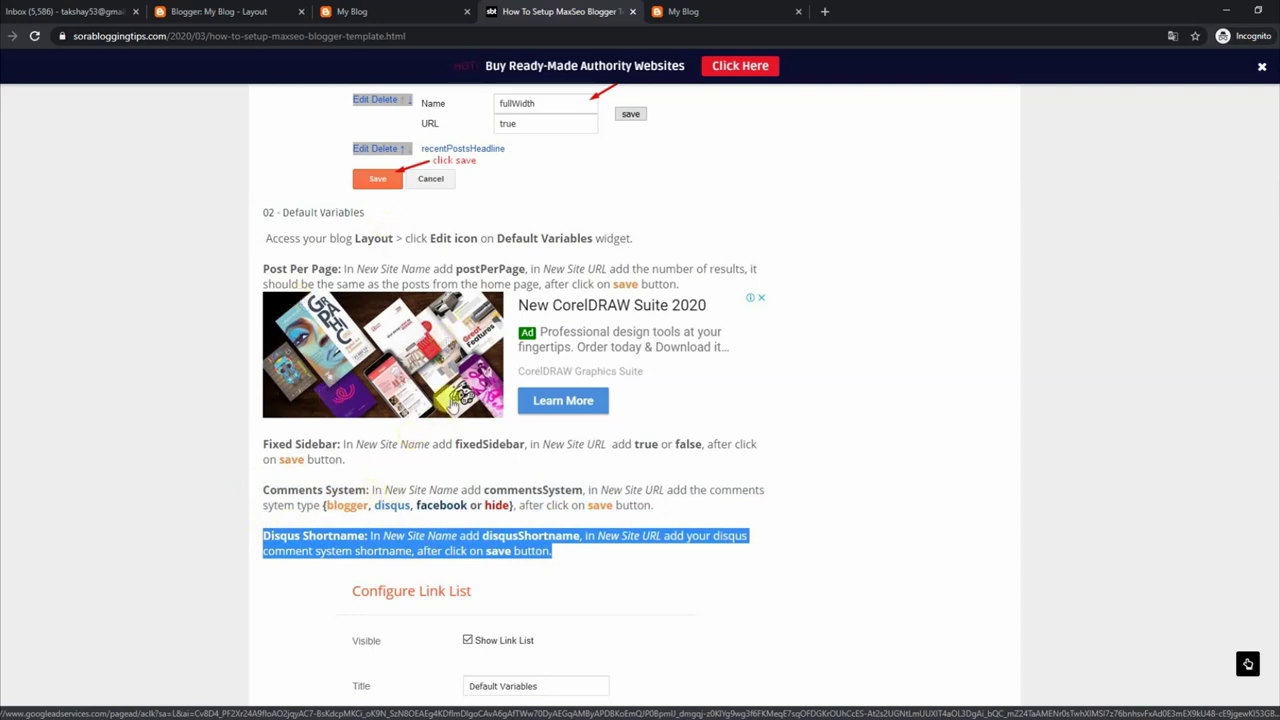
Open the Default Variables gadget under Theme Options in the blog layout and check its disqusShortname and commentsSystem URL values
click(258, 8)
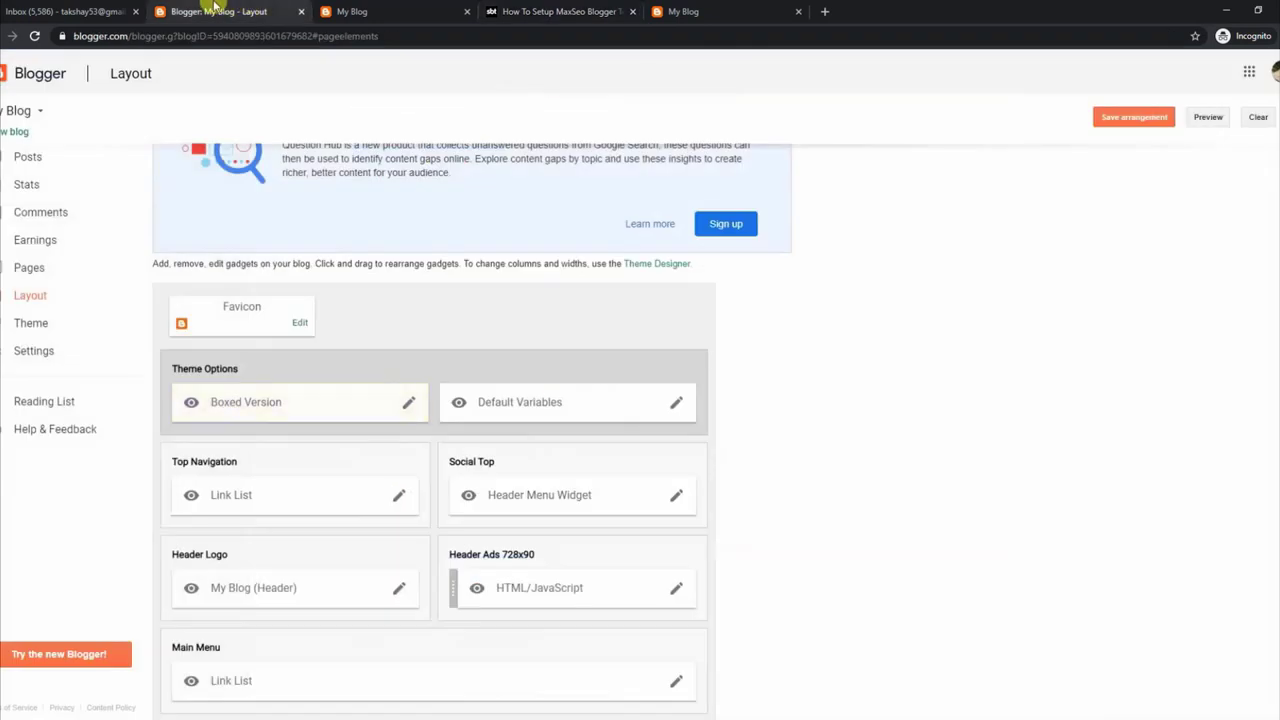
click(676, 402)
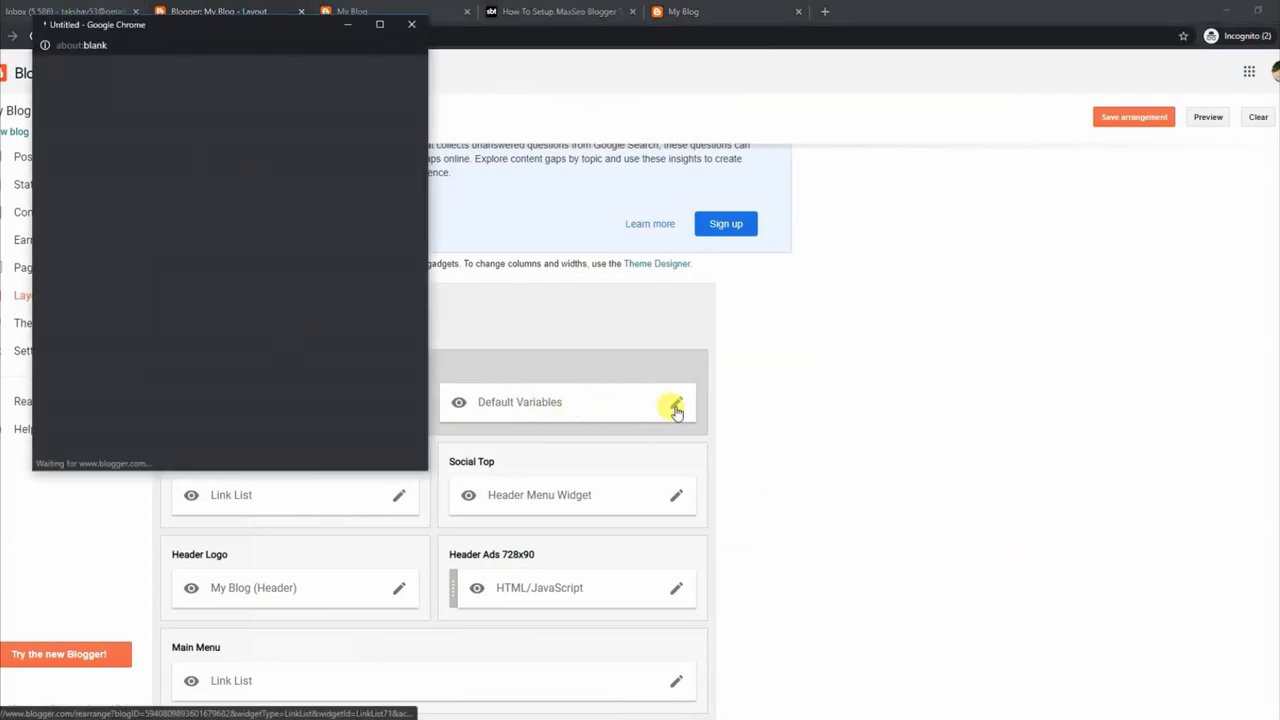
scroll(420, 330, down, 1)
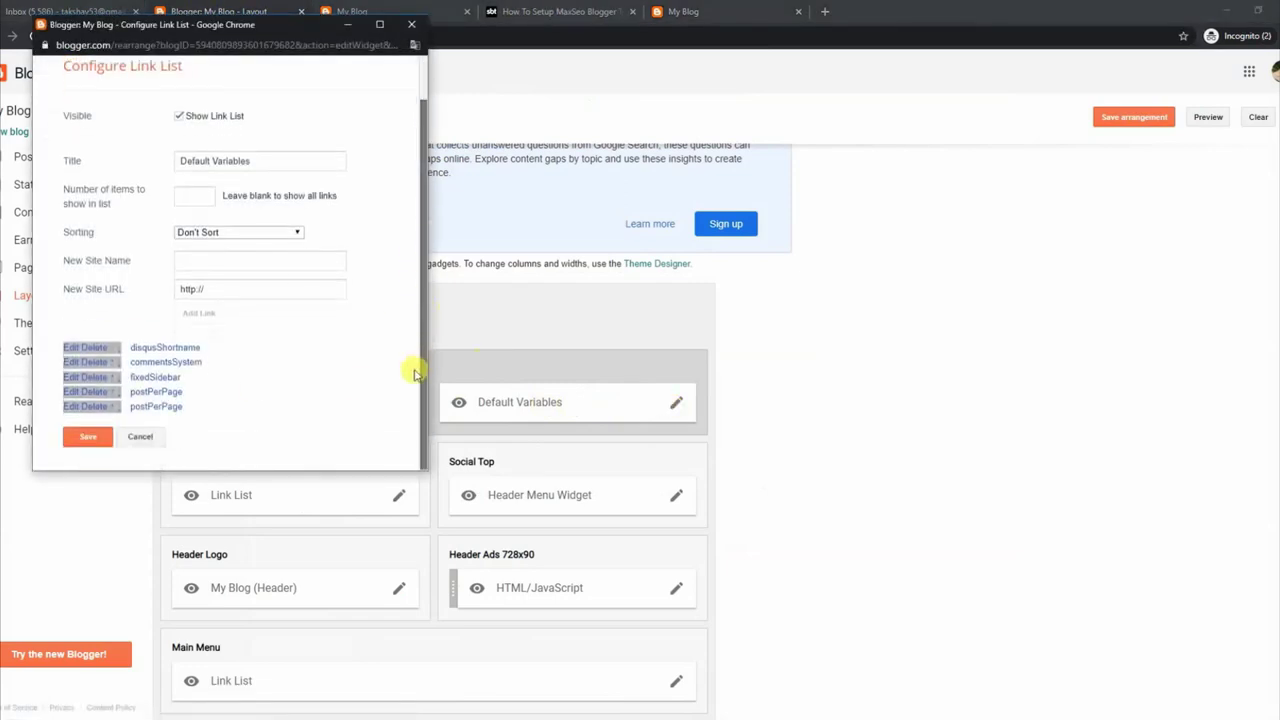
click(86, 348)
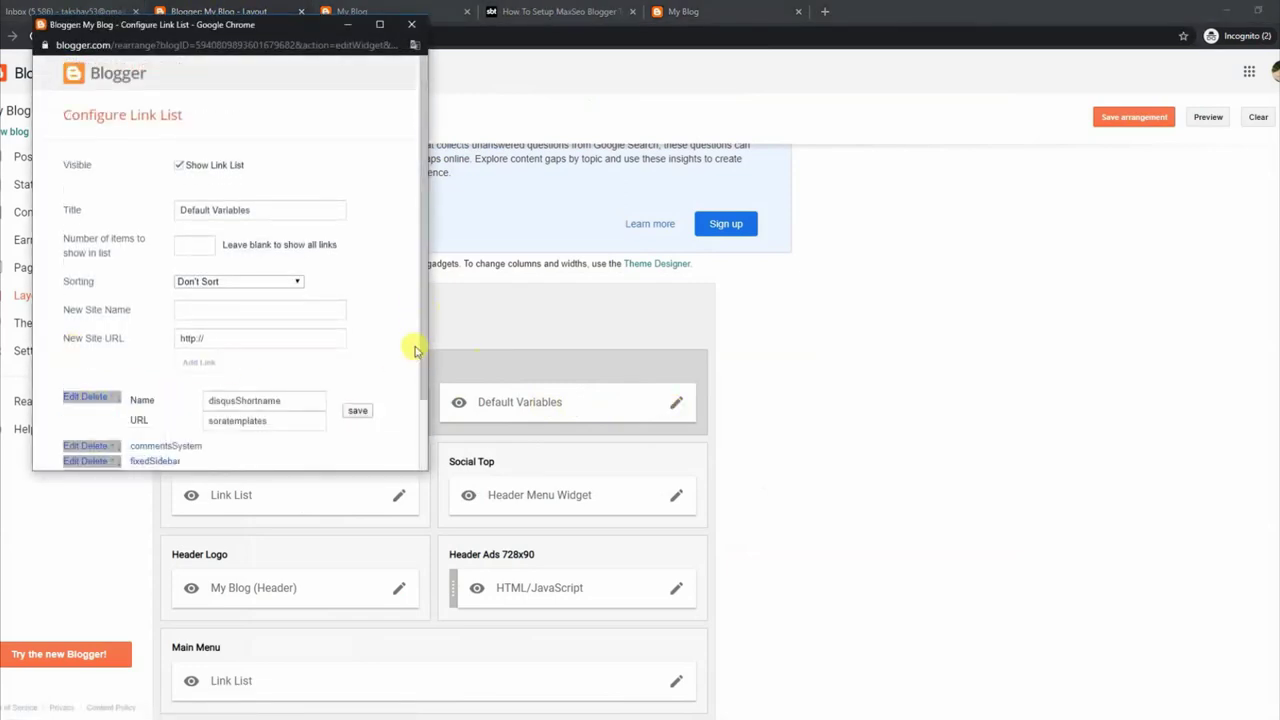
scroll(420, 394, down, 1)
drag(267, 337, 224, 337)
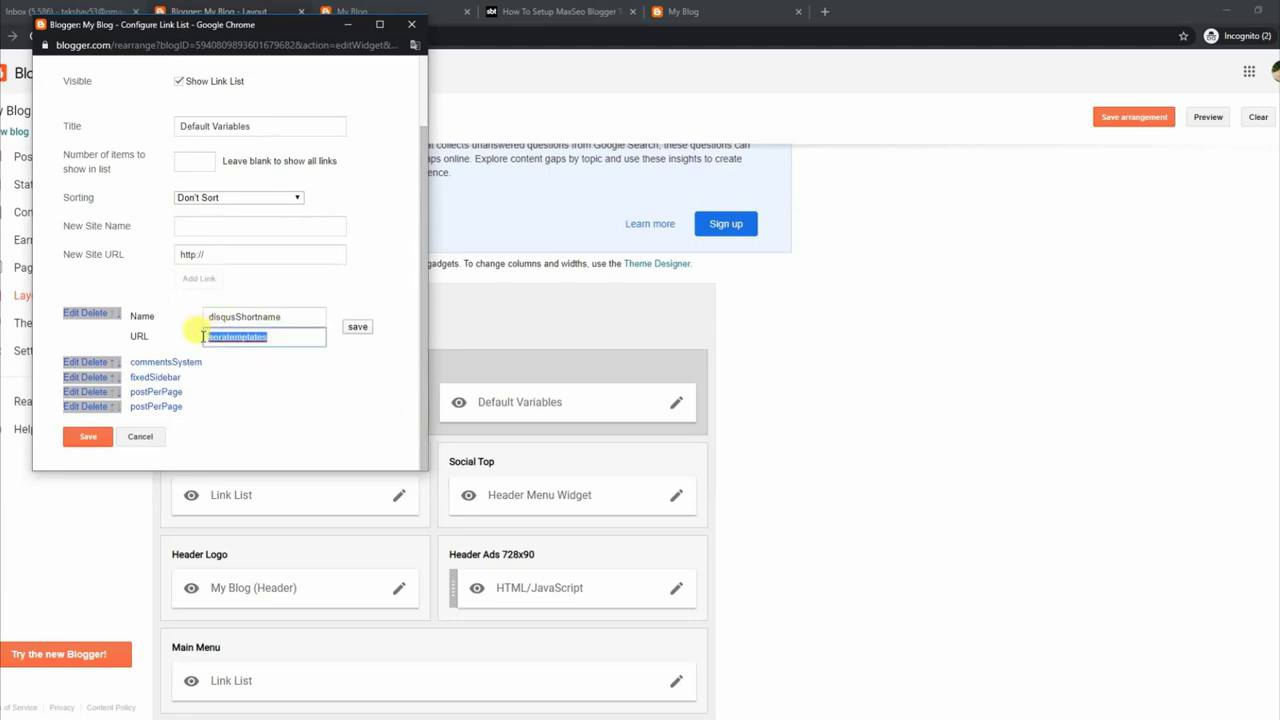
click(72, 366)
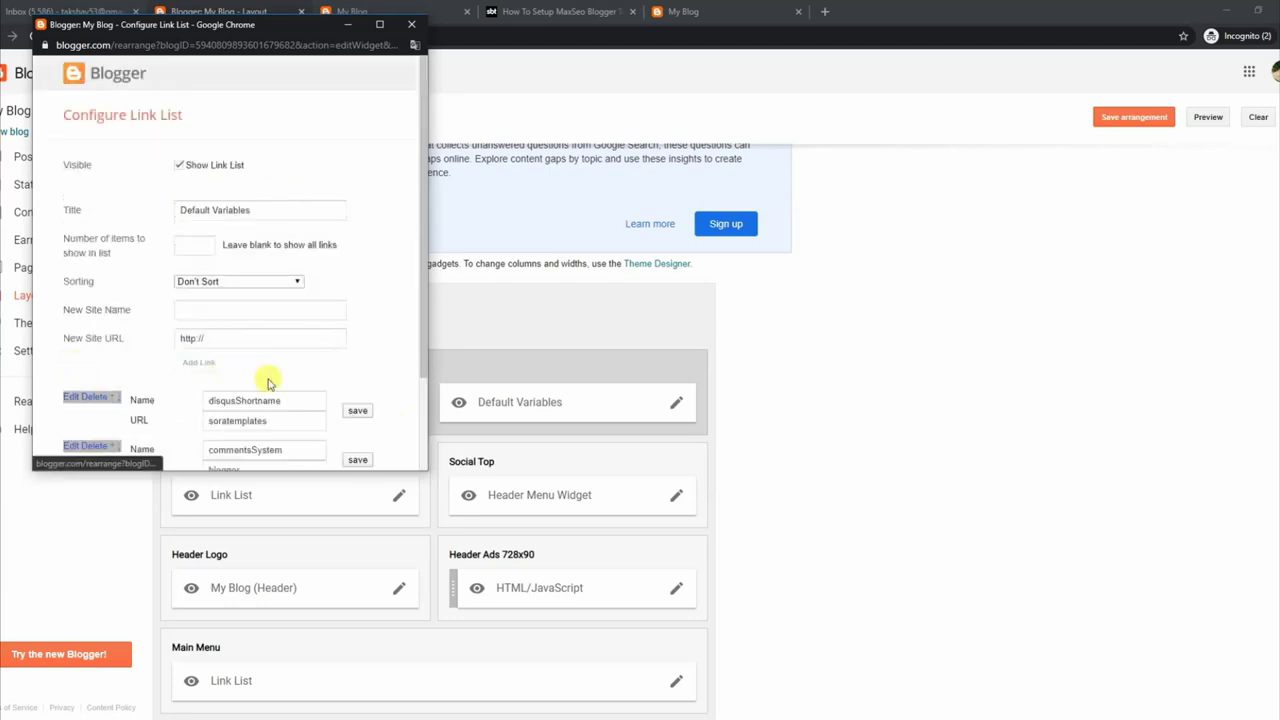
scroll(417, 420, down, 2)
drag(237, 355, 205, 351)
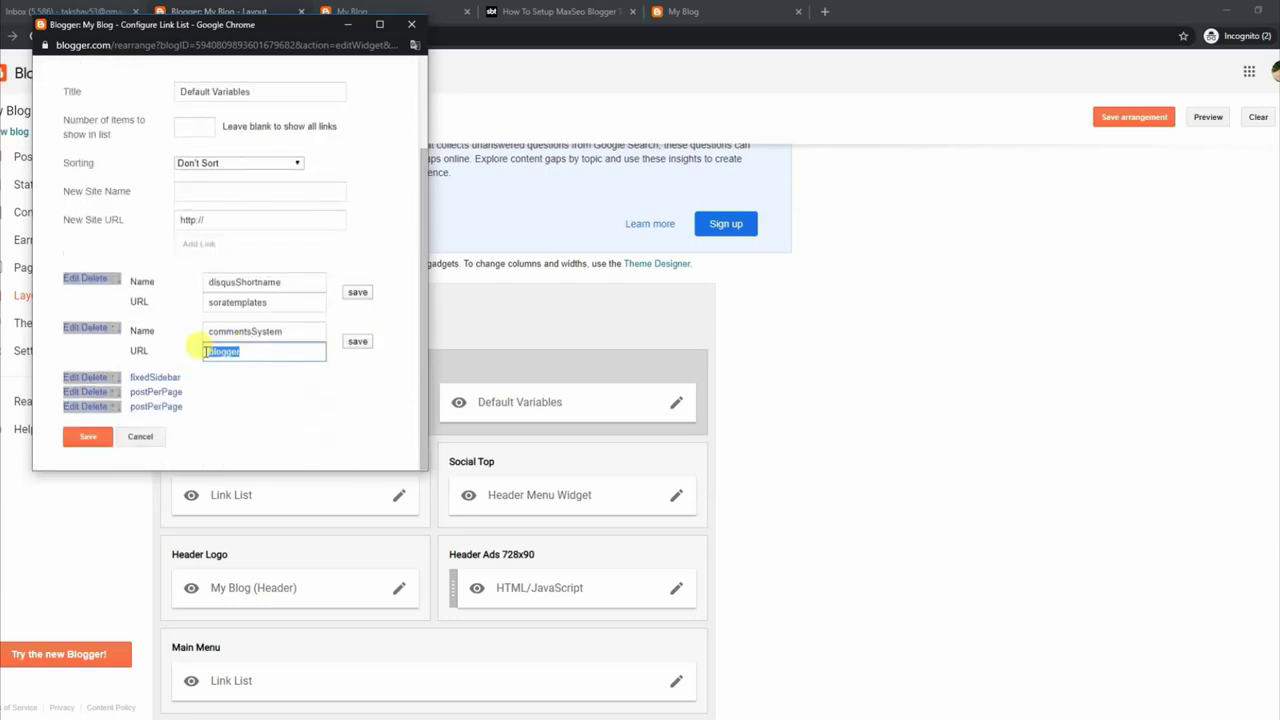
Check the URL values of the fixedSidebar entry and both postPerPage entries in the Default Variables gadget
click(72, 380)
scroll(423, 343, down, 2)
click(216, 366)
click(72, 392)
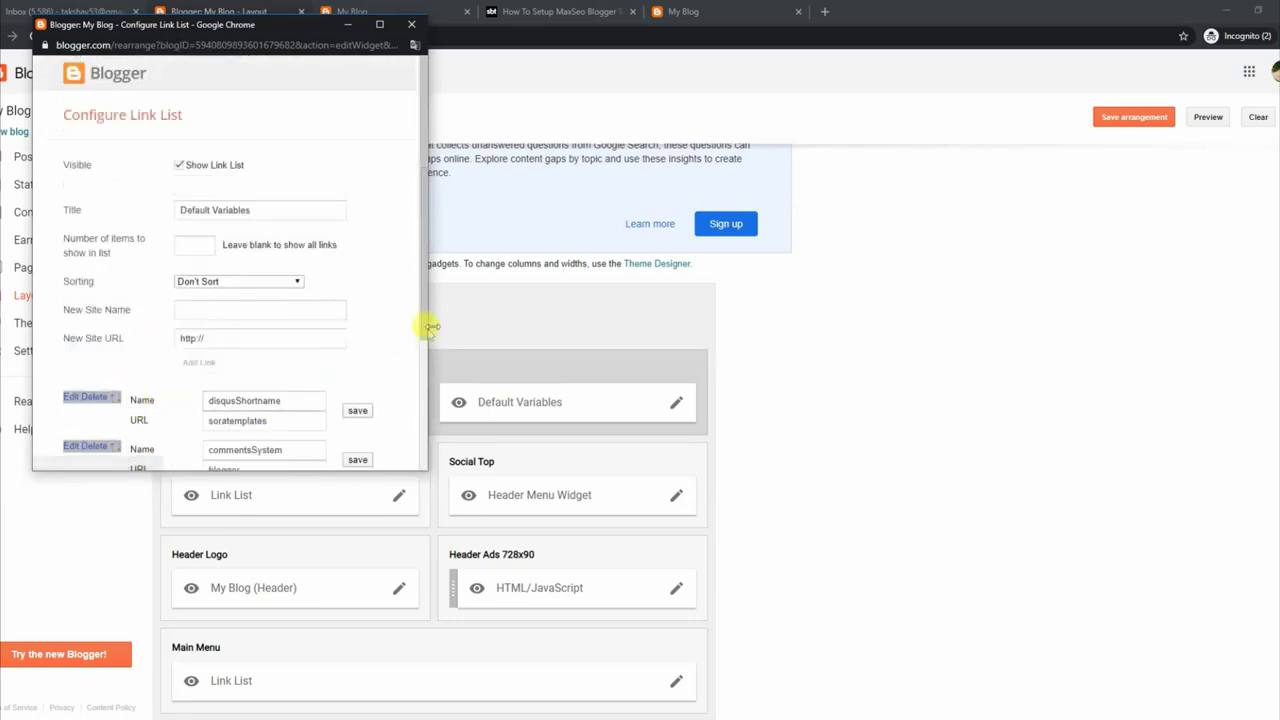
scroll(426, 325, down, 2)
click(228, 386)
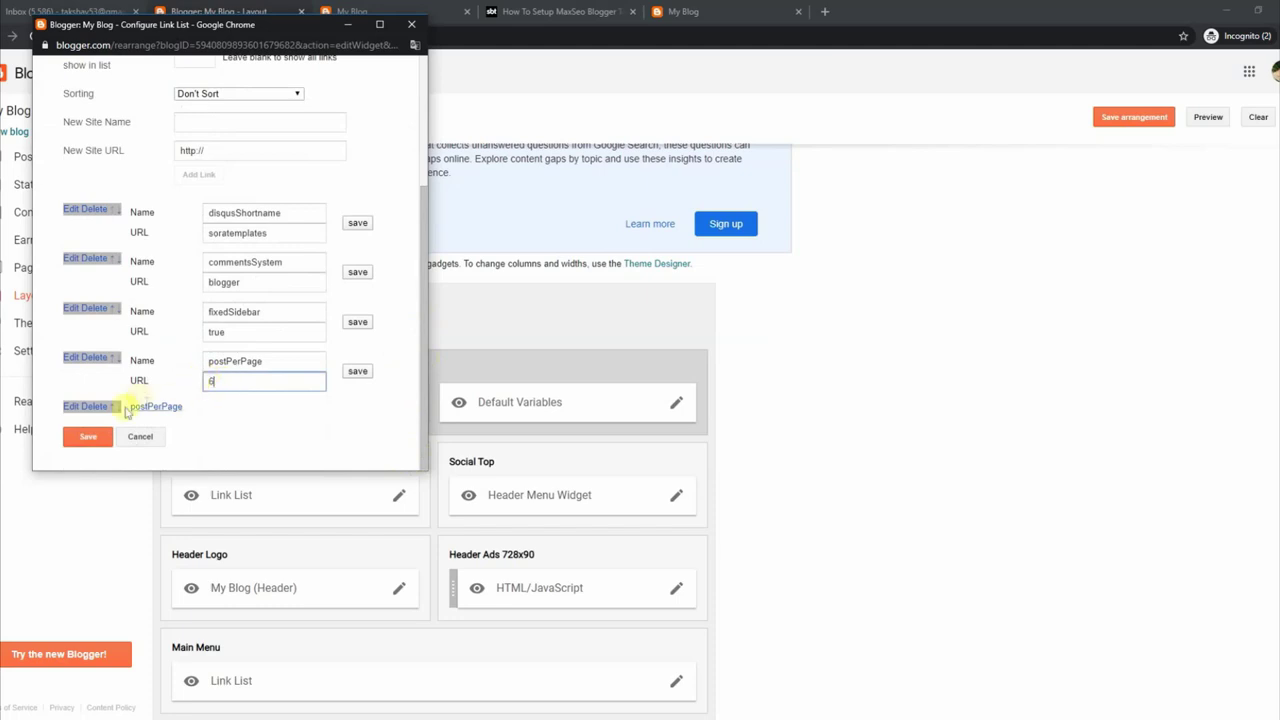
click(78, 405)
scroll(418, 343, down, 2)
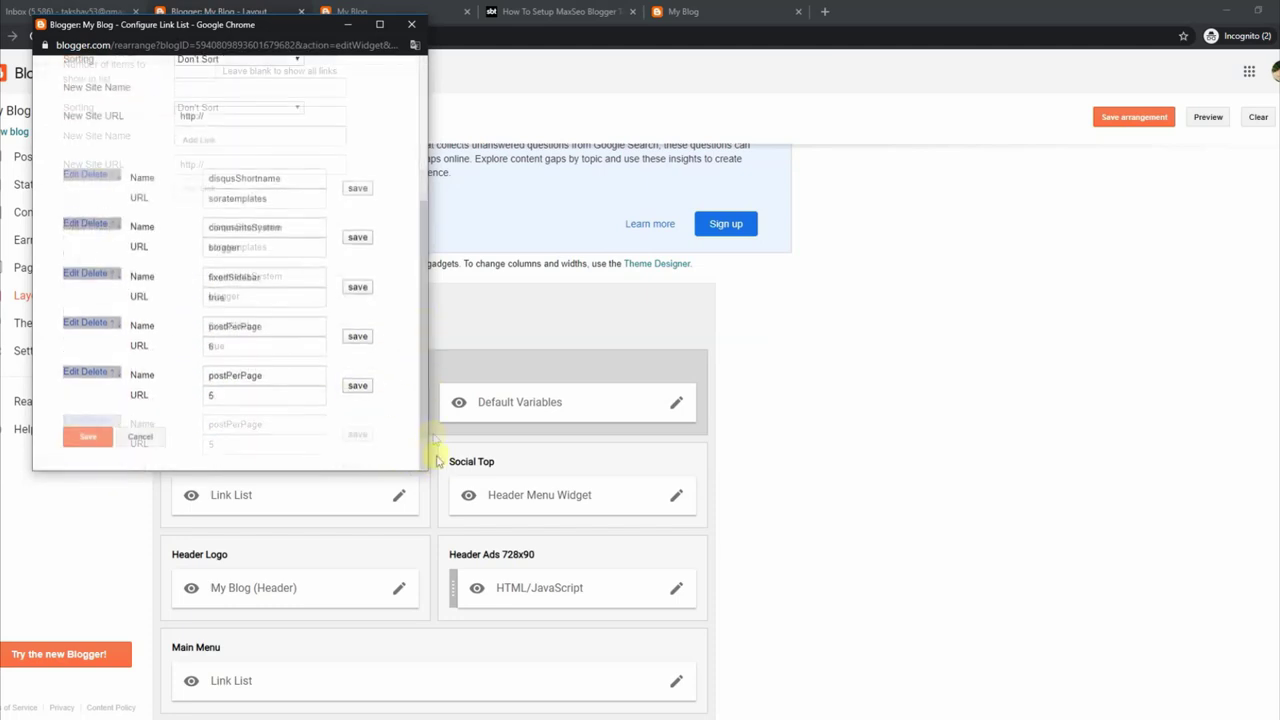
Save the Default Variables gadget and reload the blog
click(88, 436)
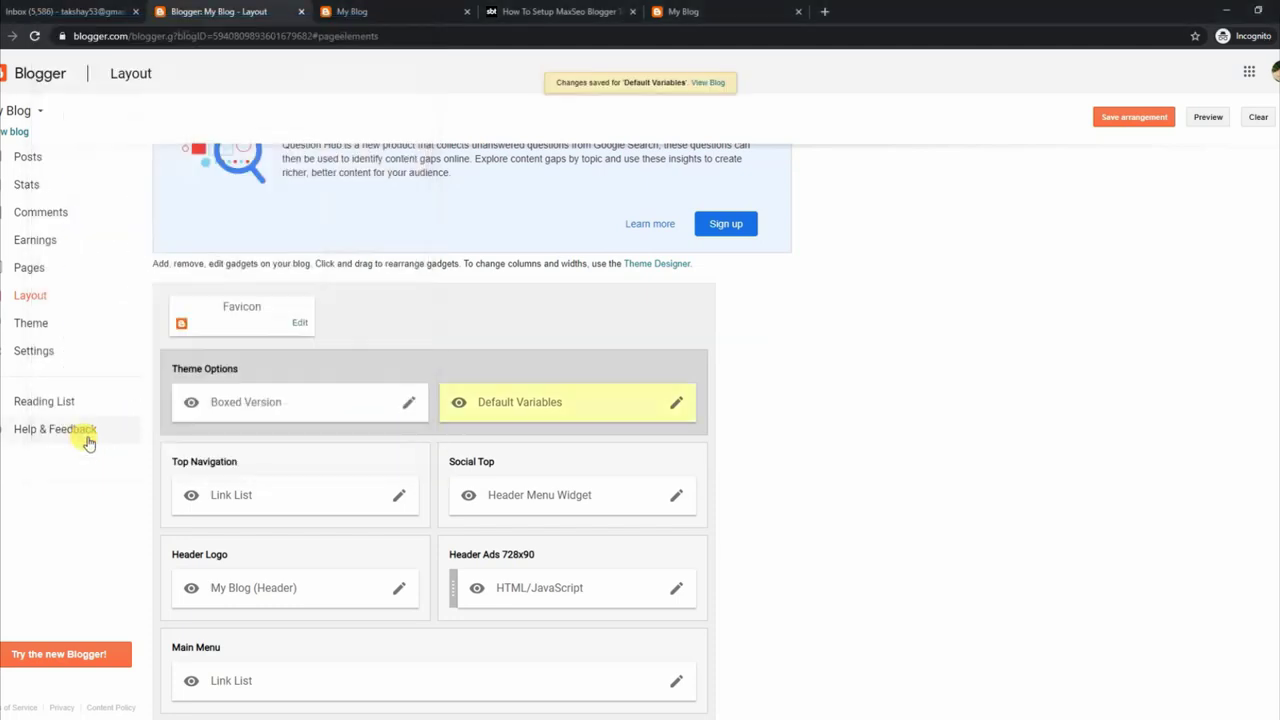
click(355, 12)
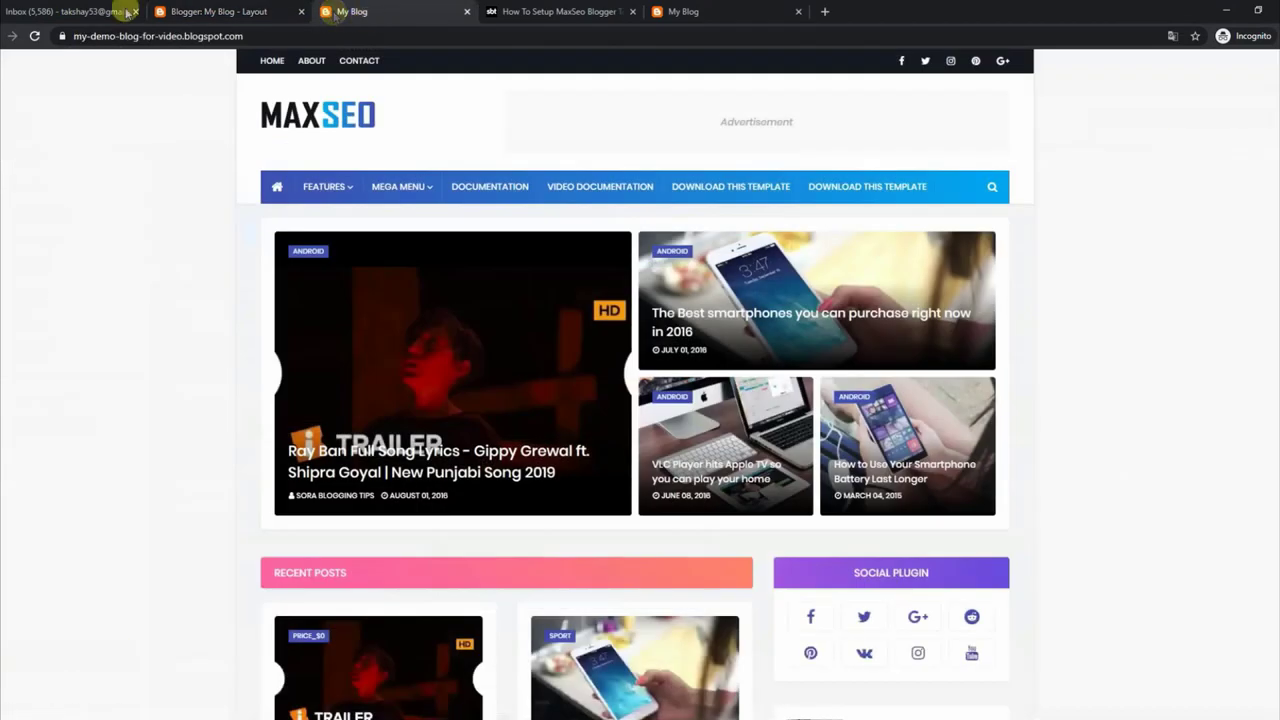
click(34, 36)
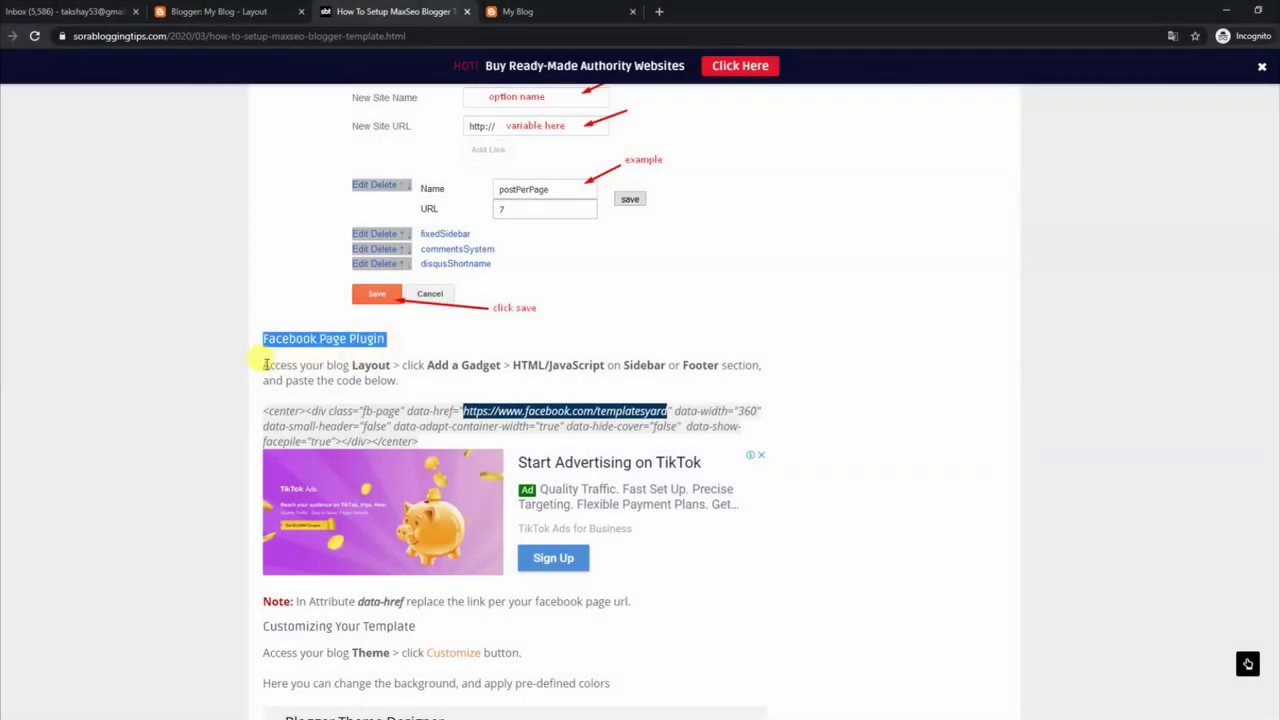
Read the guide's Facebook Page Plugin instructions and code, and view the Facebook widget in the blog's sidebar
drag(264, 364, 466, 383)
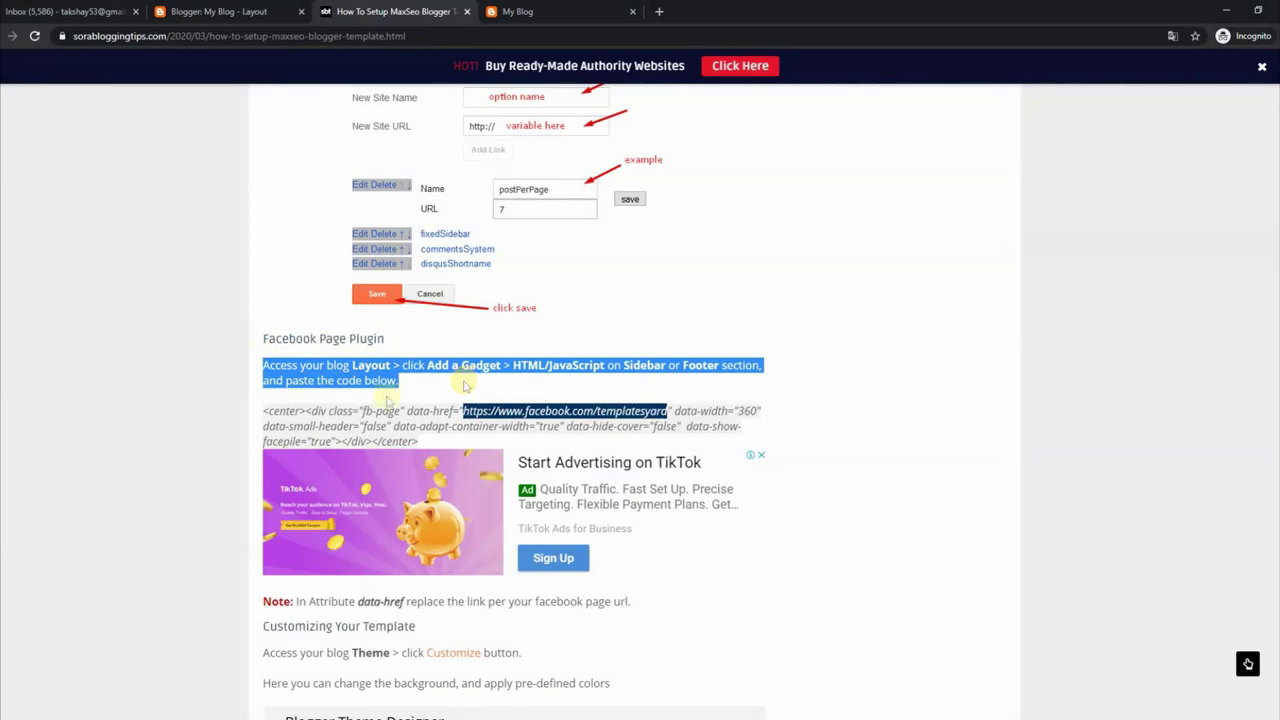
drag(270, 410, 415, 443)
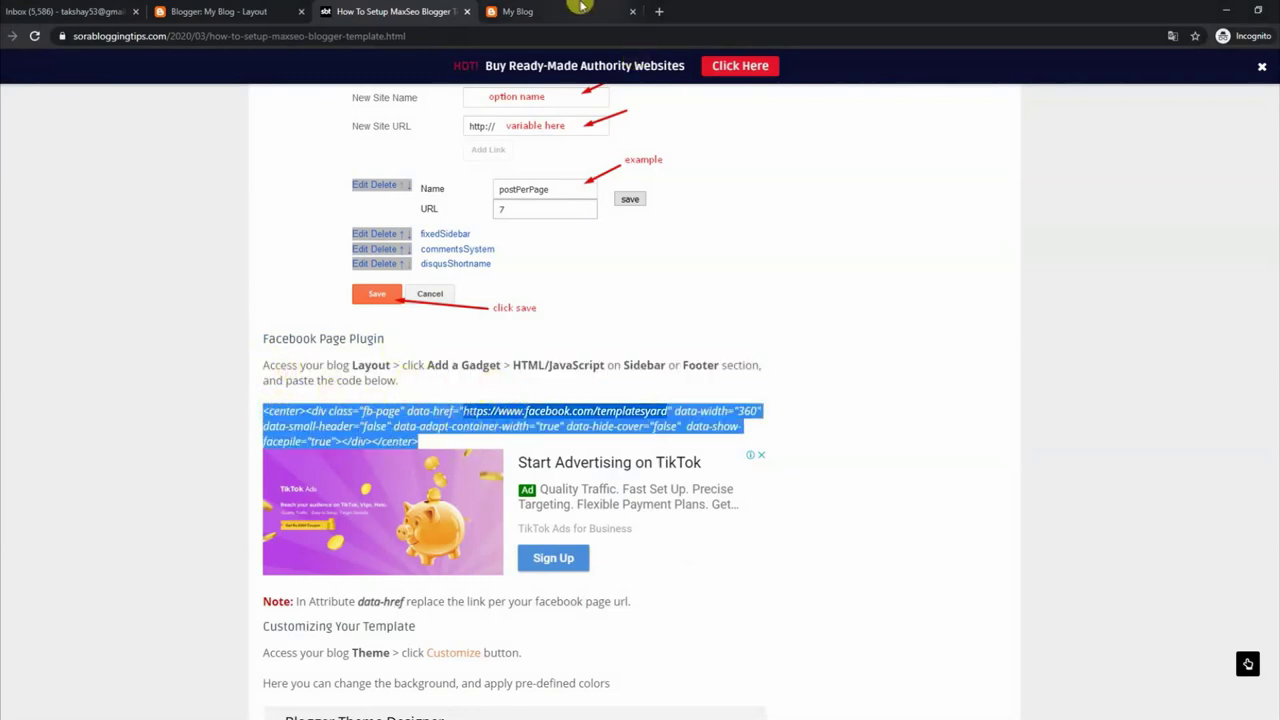
click(540, 11)
scroll(1100, 380, down, 5)
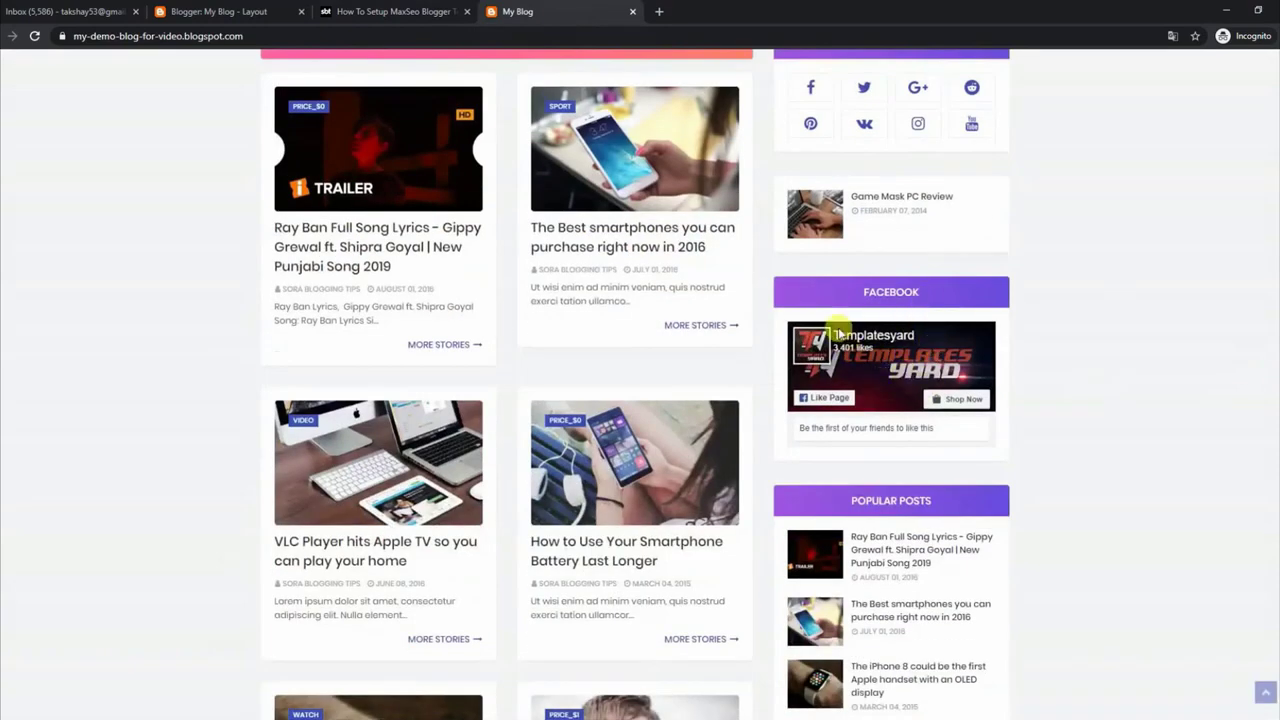
click(252, 6)
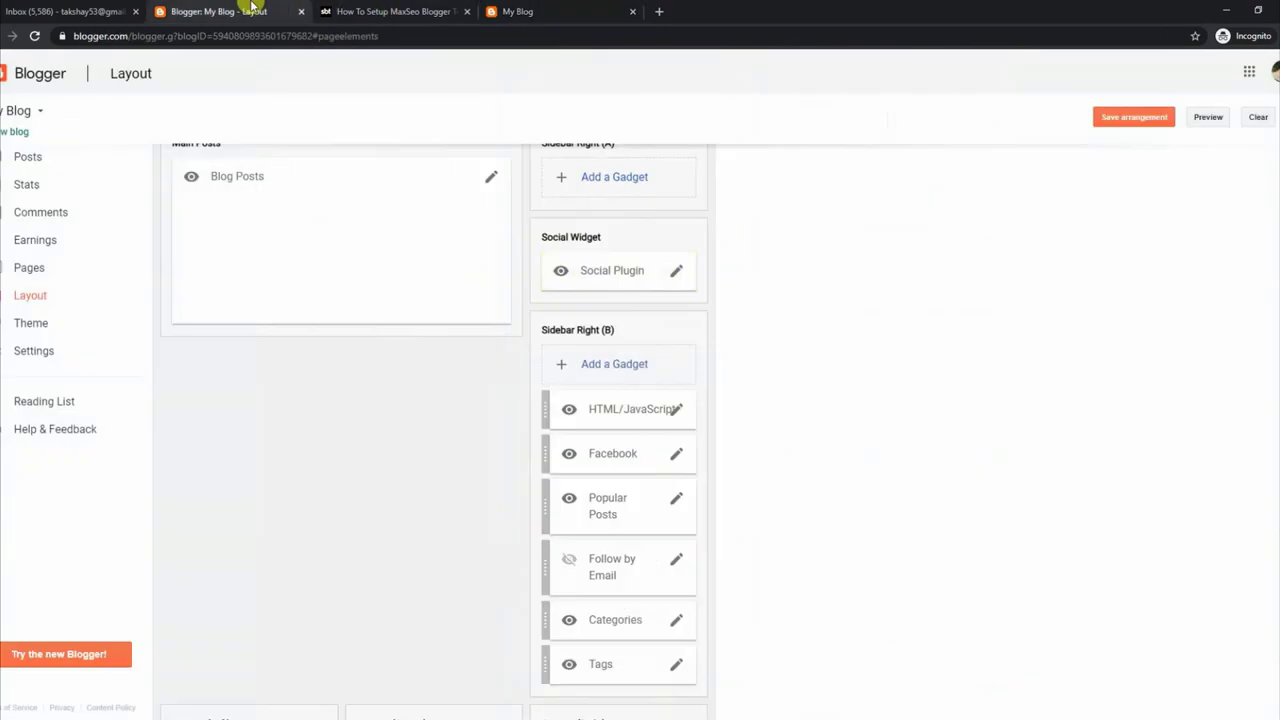
click(674, 455)
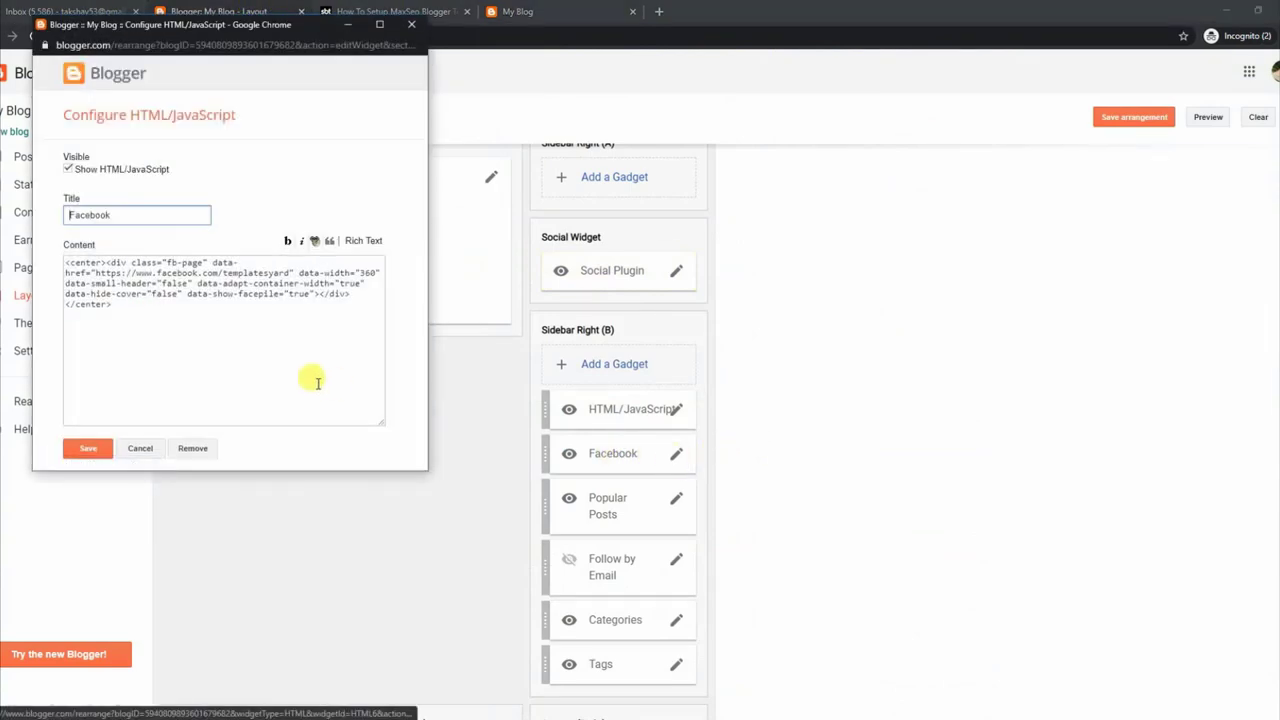
drag(119, 311, 45, 267)
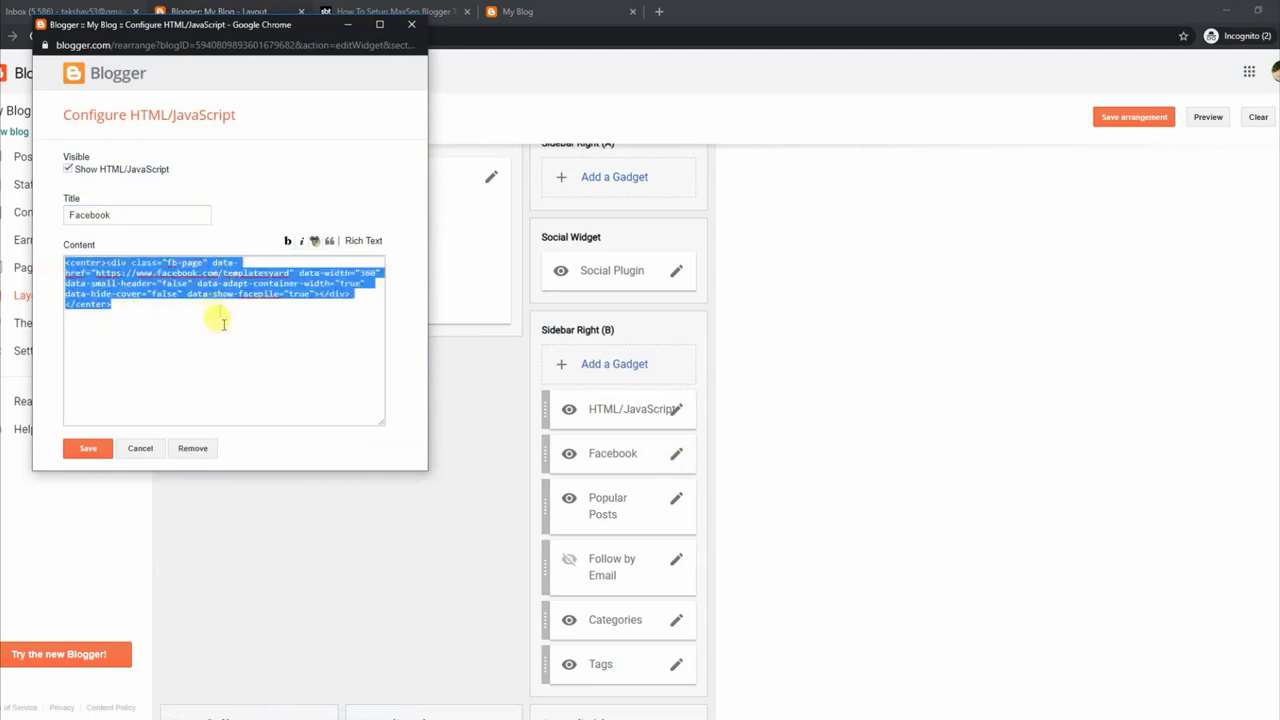
click(220, 272)
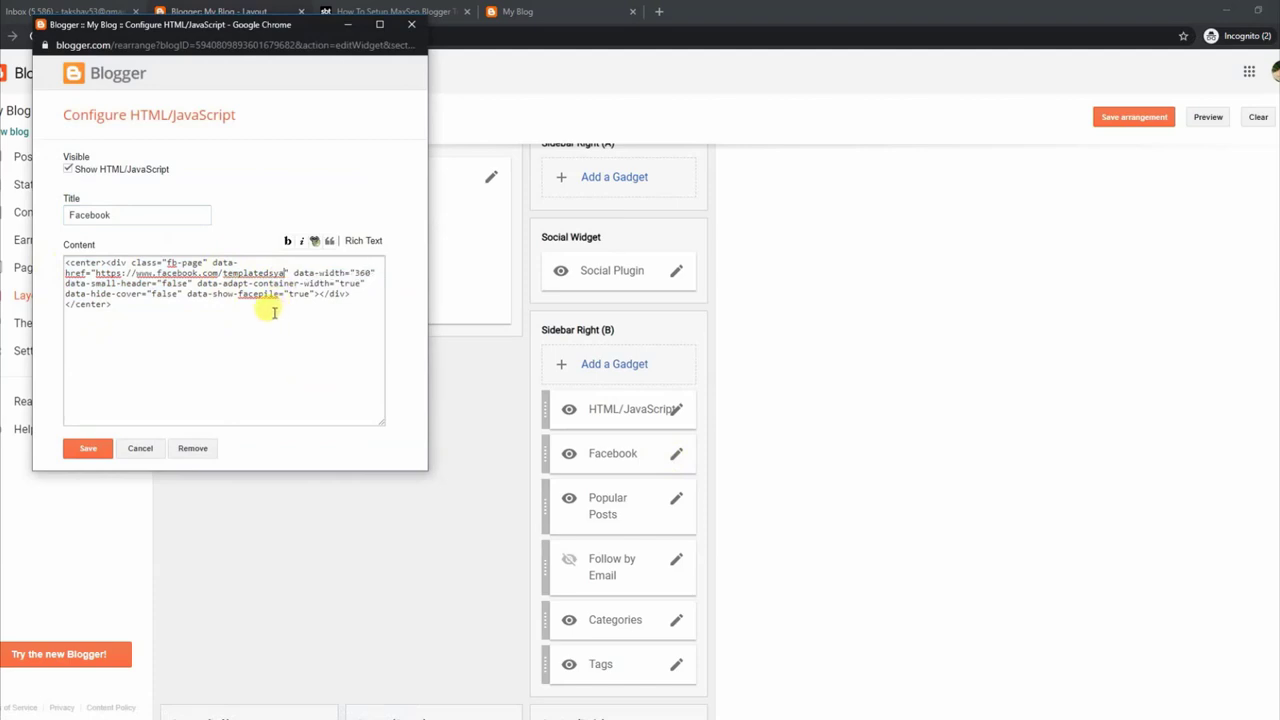
text(rd)
click(88, 449)
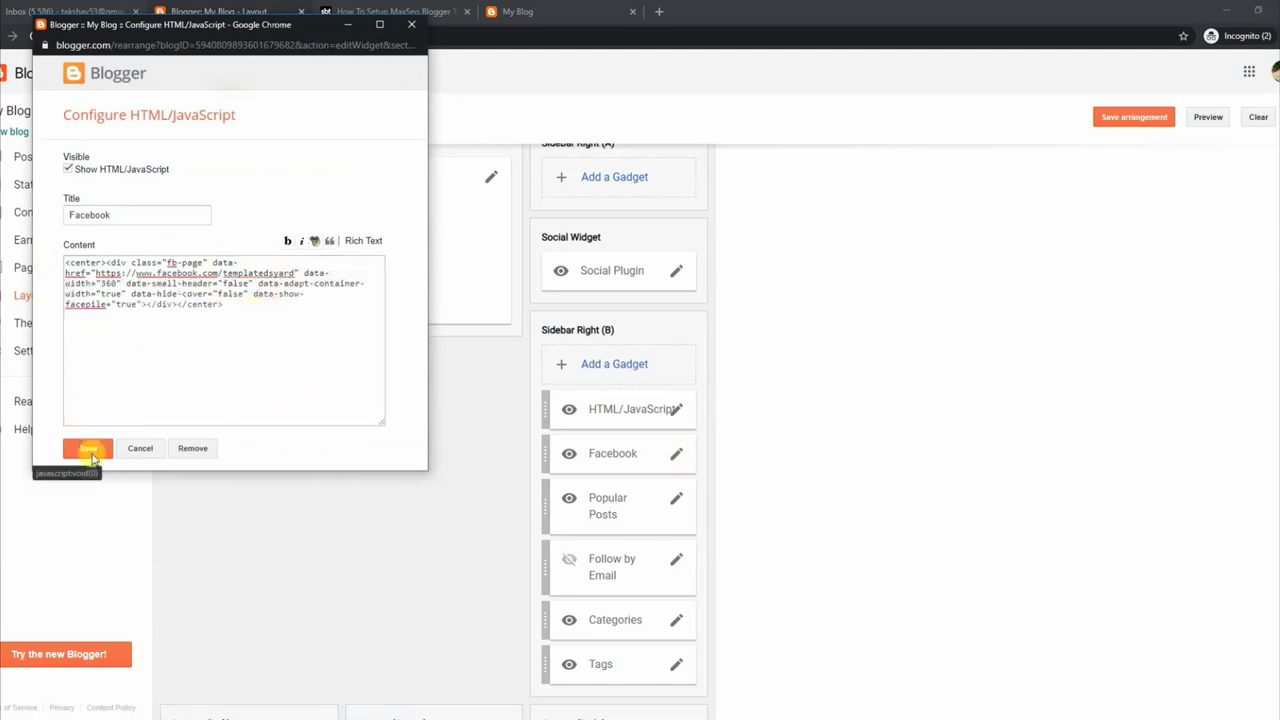
click(563, 10)
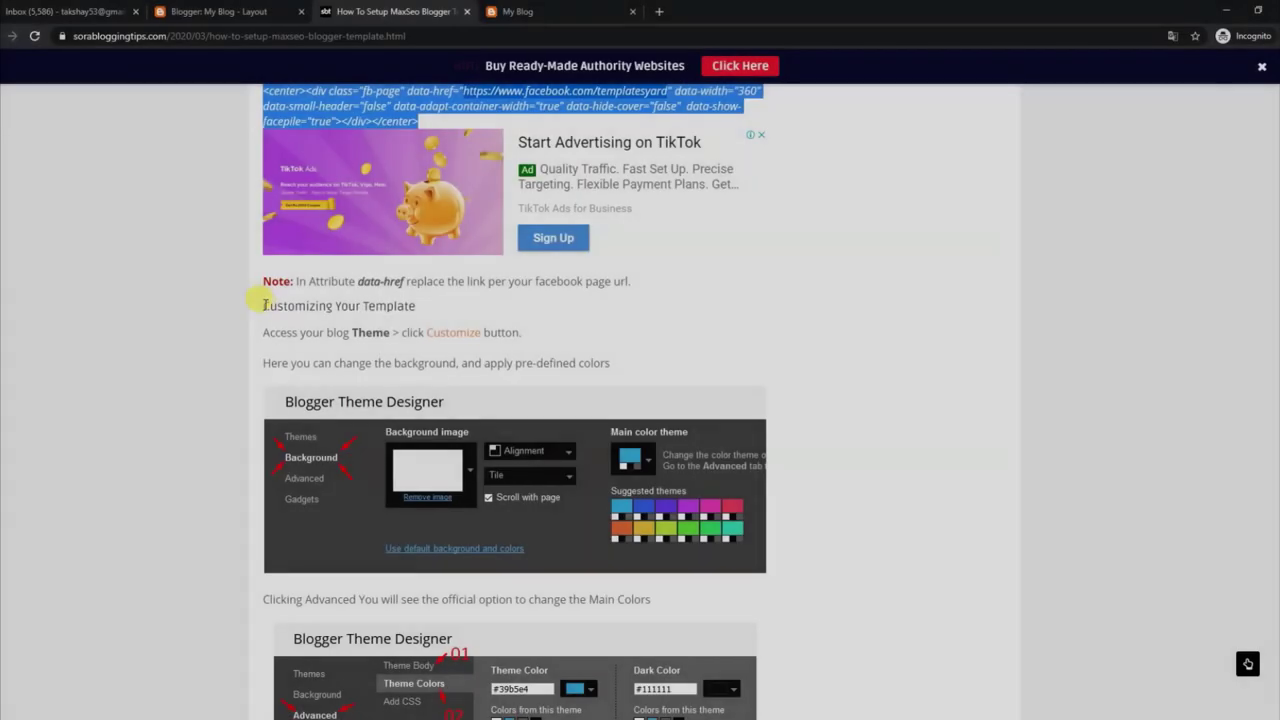
Read the guide's Customizing Your Template instructions on changing the background and applying pre-defined colors
drag(262, 306, 417, 307)
drag(265, 331, 517, 334)
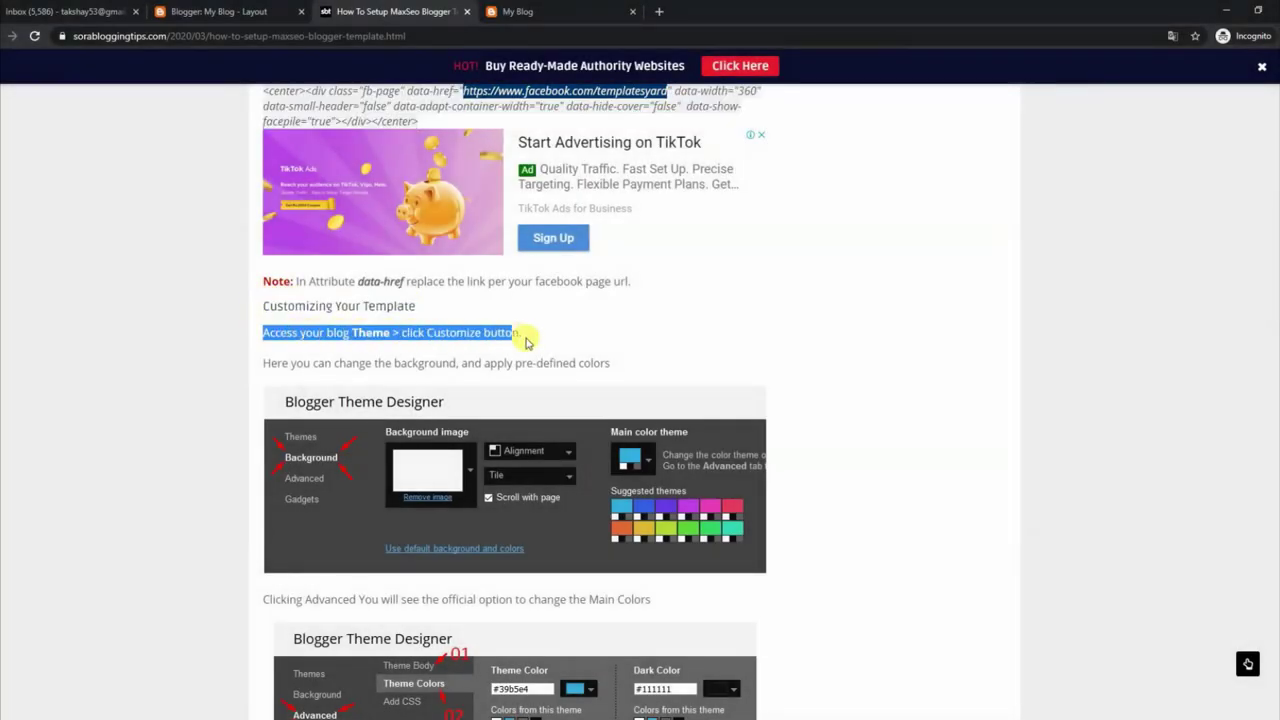
drag(264, 366, 630, 372)
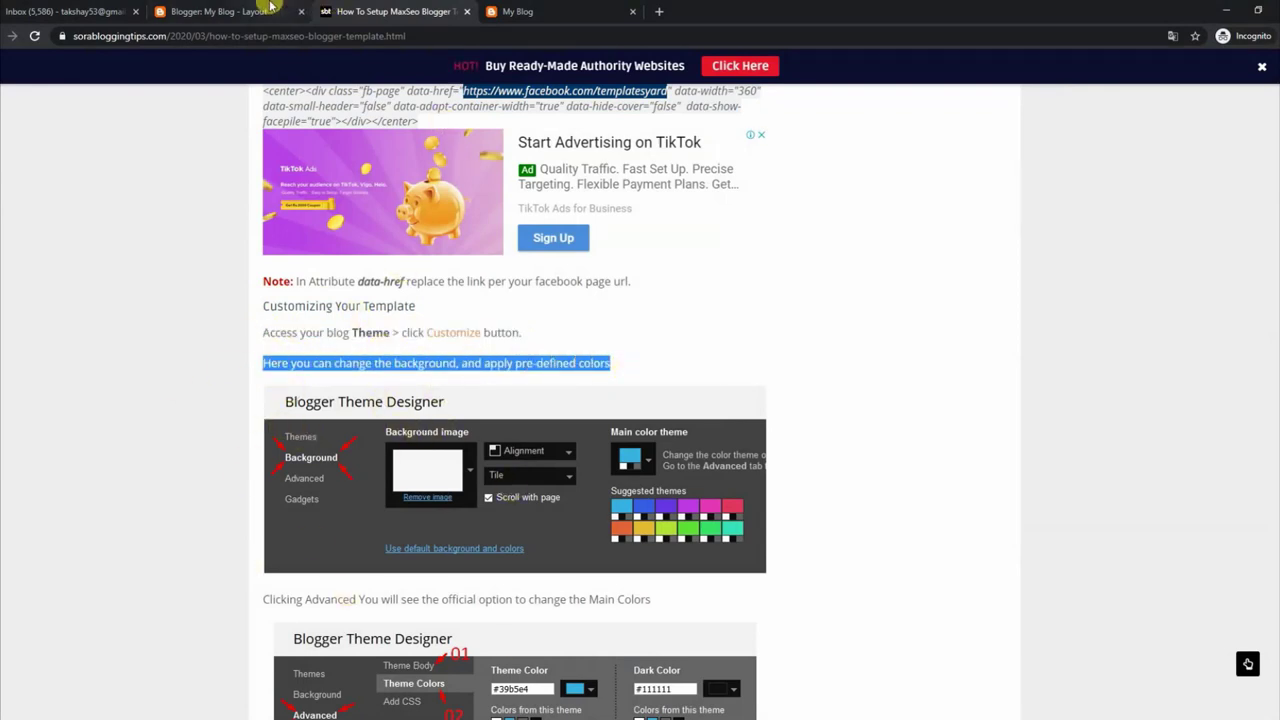
Open the blog theme's customizer and show the Background settings in the Blogger Theme Designer
click(212, 14)
click(46, 330)
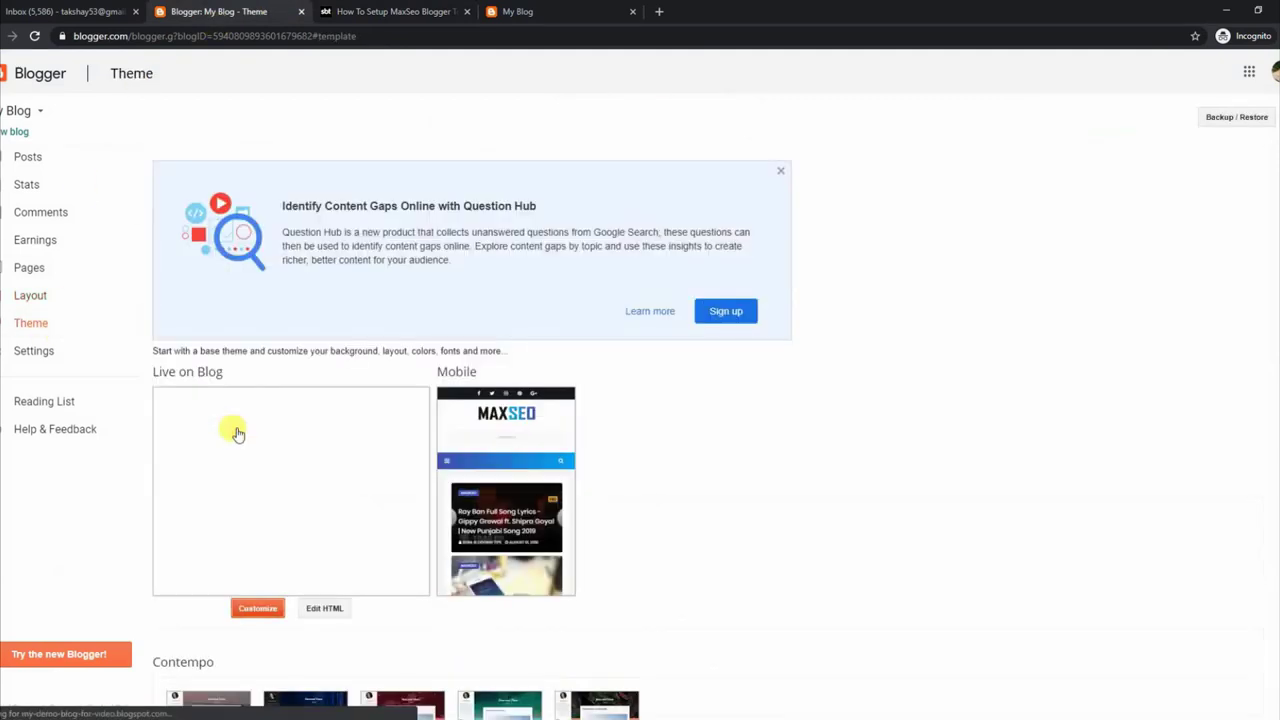
click(257, 608)
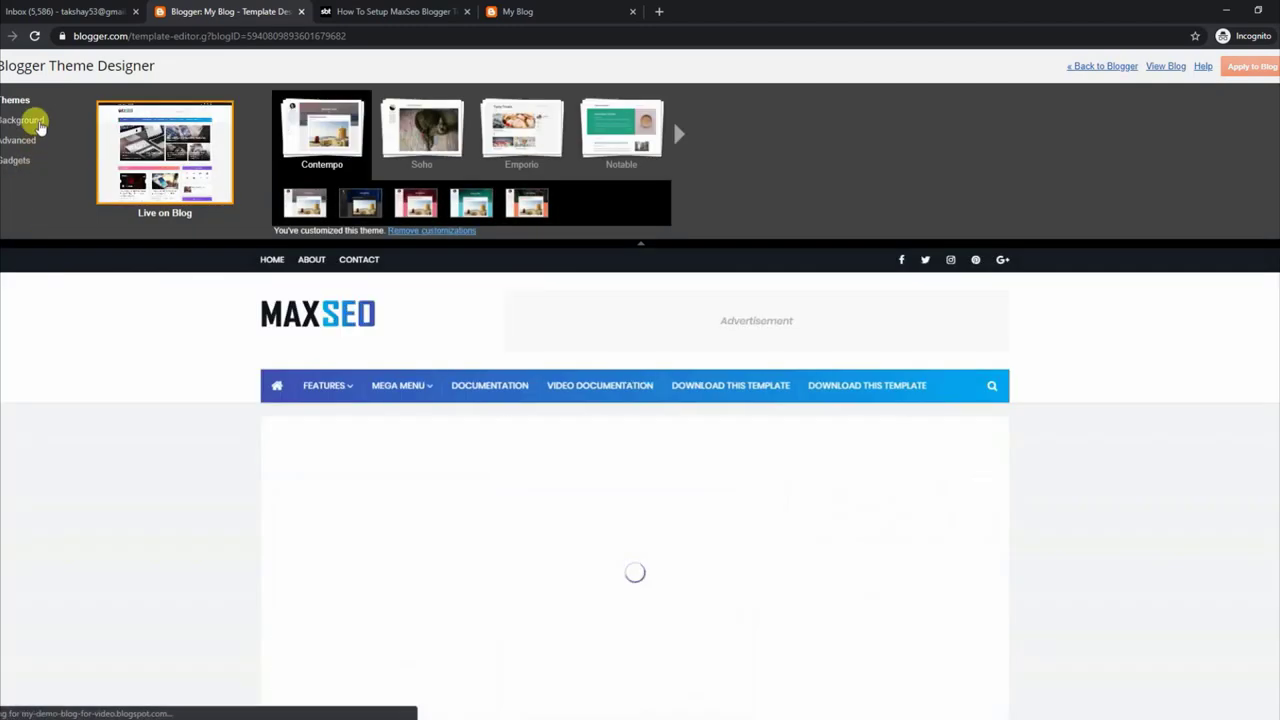
click(40, 128)
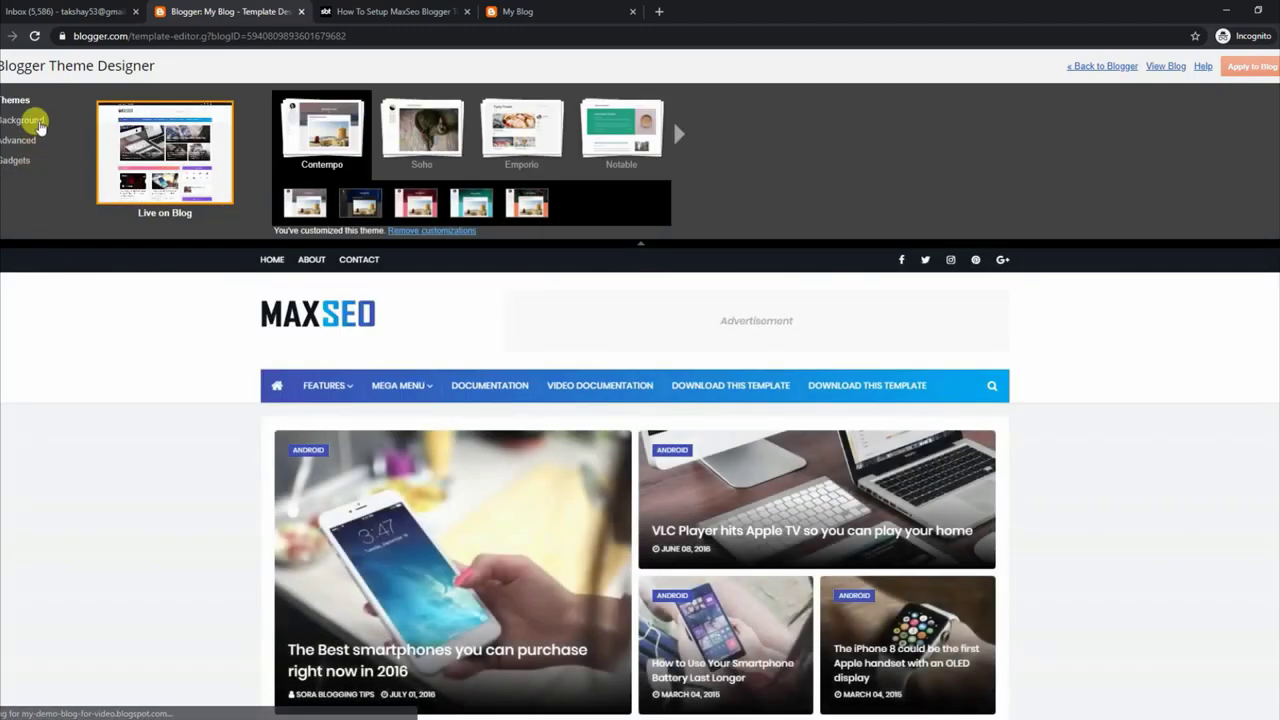
Try the olive and green suggested themes, choose the magenta one as main color theme, and review the blog preview
click(328, 190)
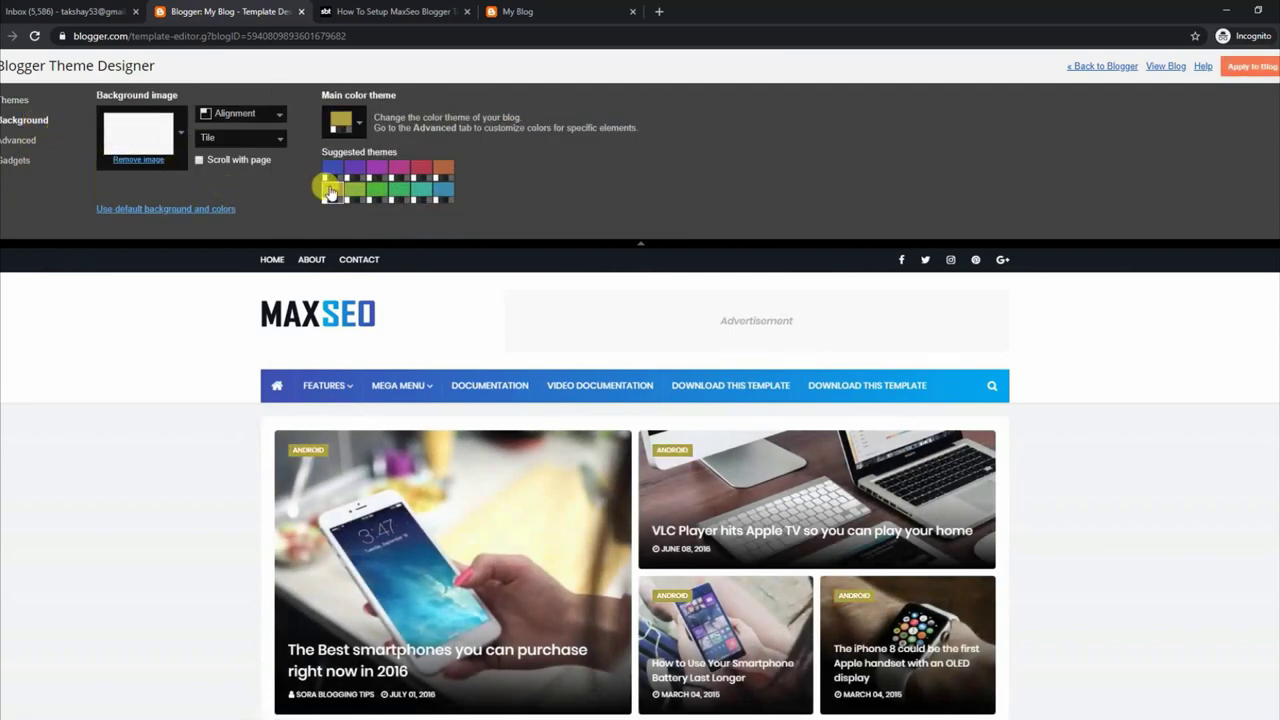
click(357, 190)
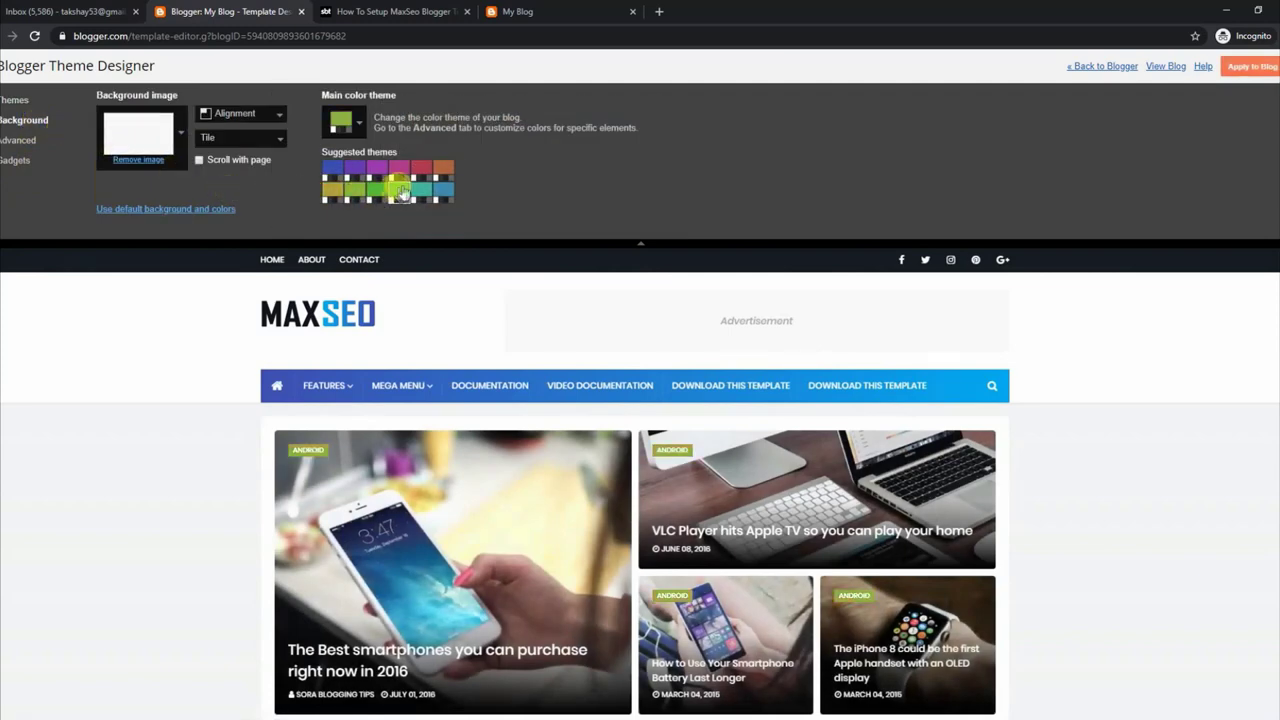
click(399, 166)
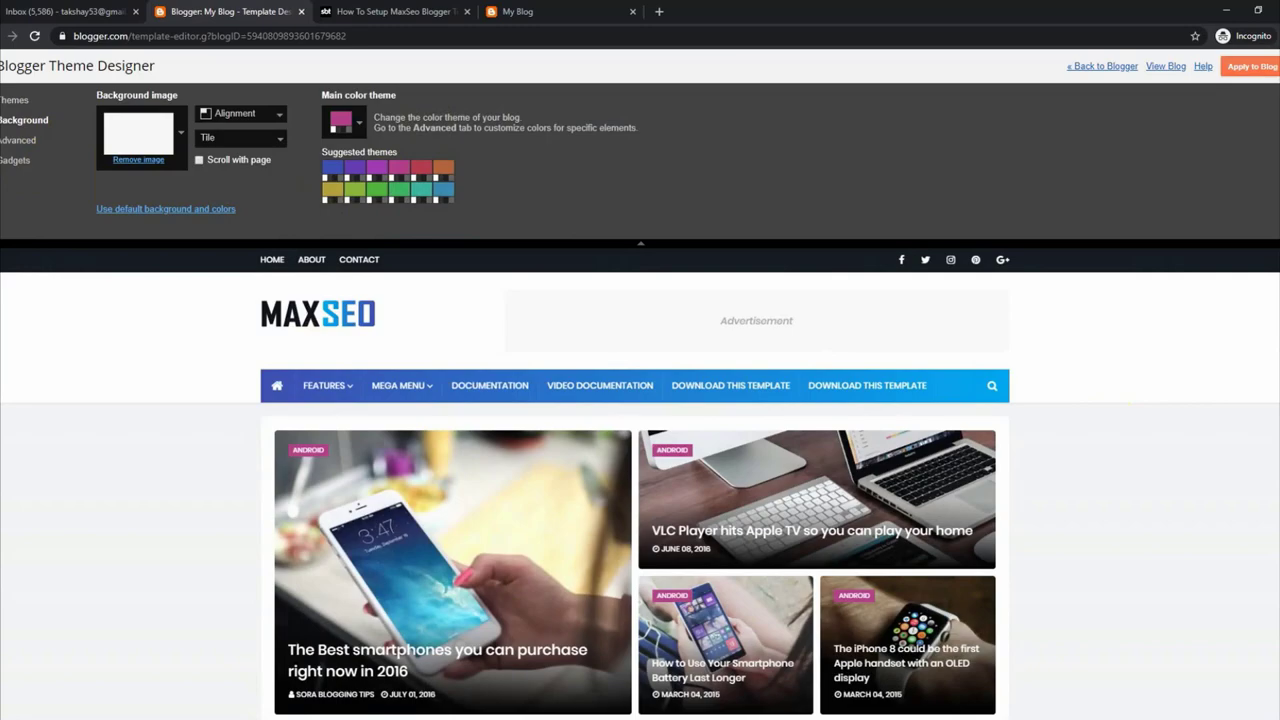
scroll(686, 300, down, 3)
scroll(657, 243, down, 1)
scroll(660, 246, down, 6)
scroll(660, 246, up, 6)
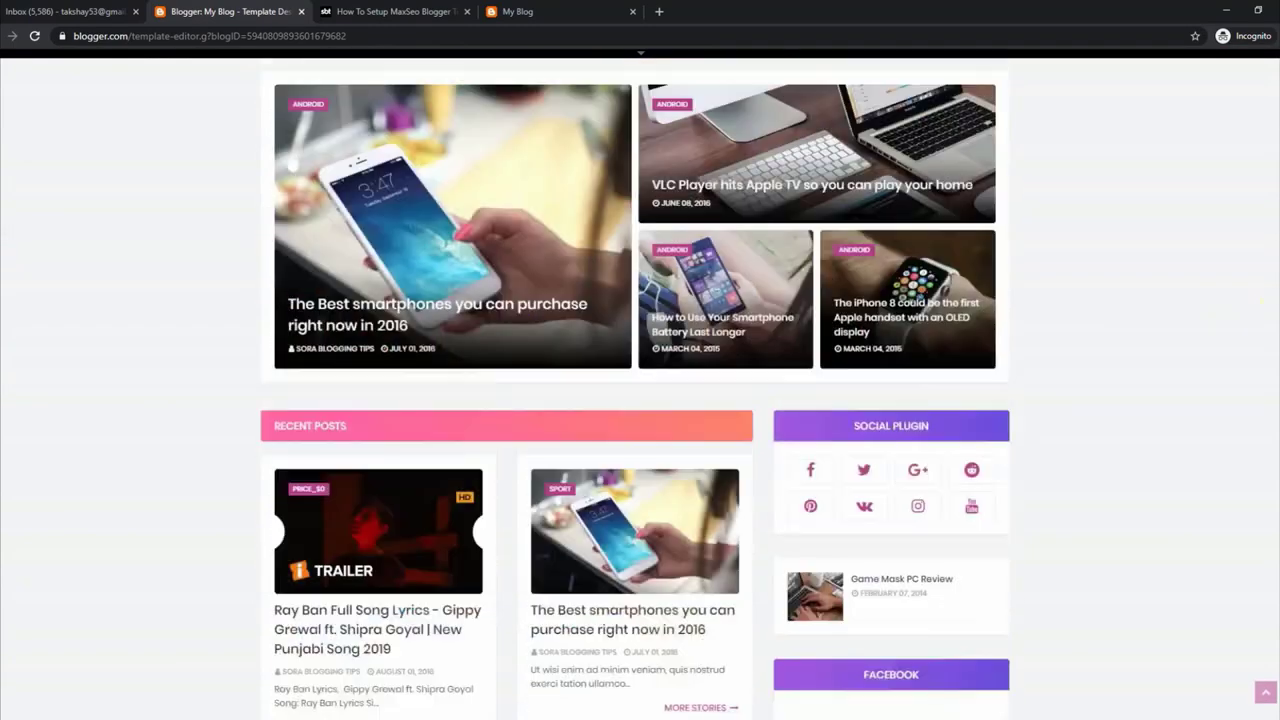
scroll(640, 388, up, 2)
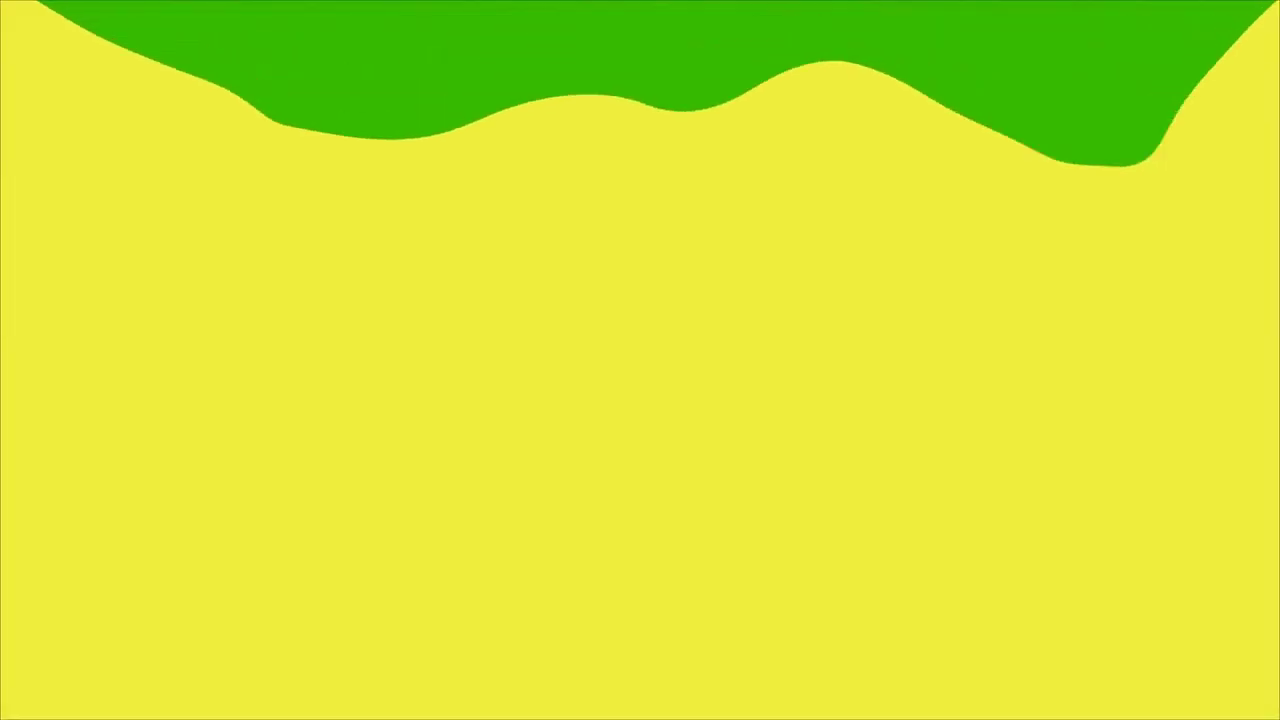